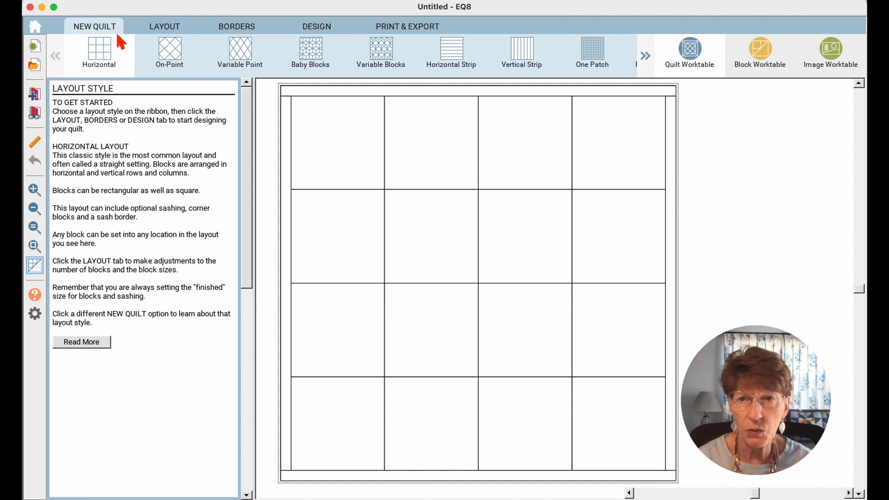
Step: Save the new project under the name "Spring Roses Quilt"
{"action": "left_click", "coordinate": [132, 2]}
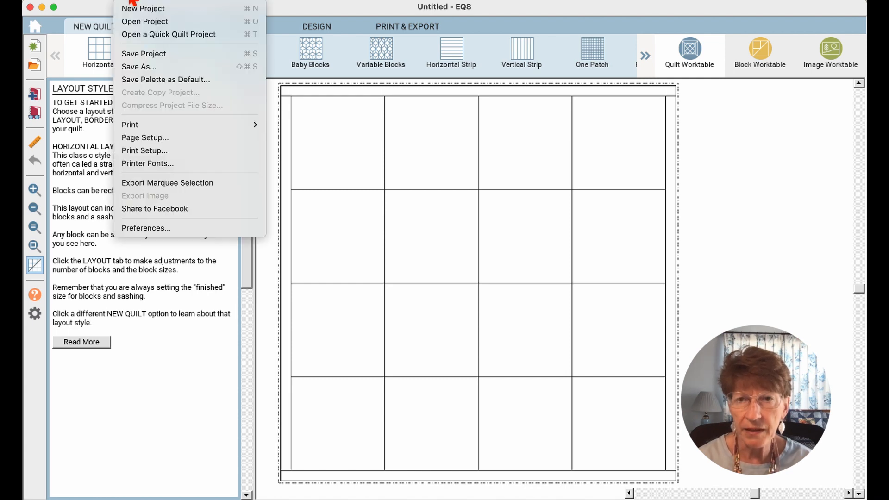
{"action": "left_click", "coordinate": [137, 53]}
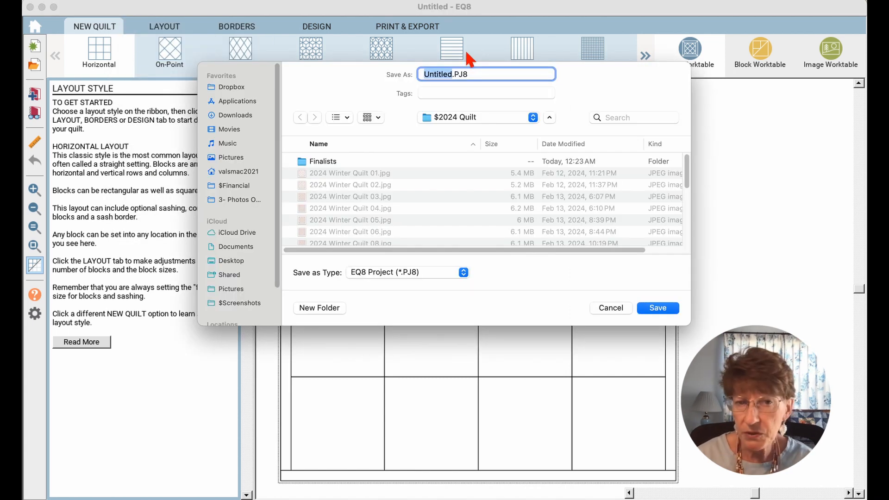
{"action": "type", "text": "Spring Roses Quilt"}
{"action": "key", "text": "Return"}
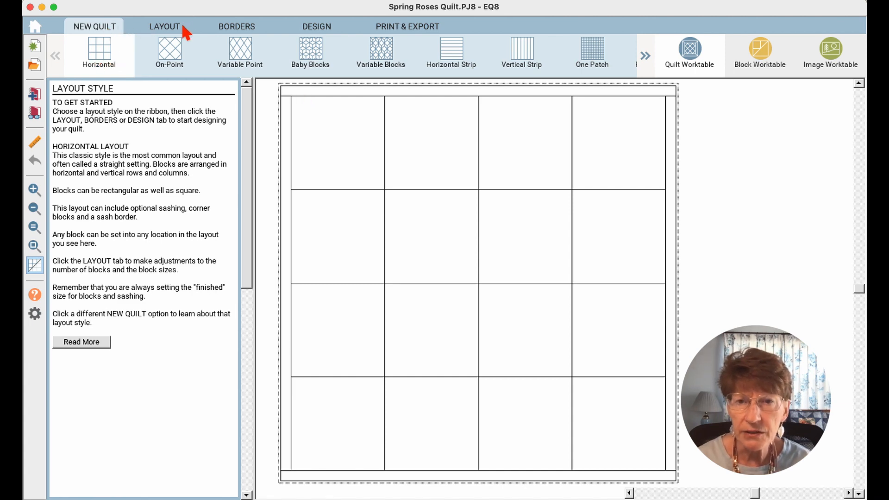
Step: Set the horizontal quilt layout to 6 blocks across and 6 blocks down
{"action": "left_click", "coordinate": [164, 28]}
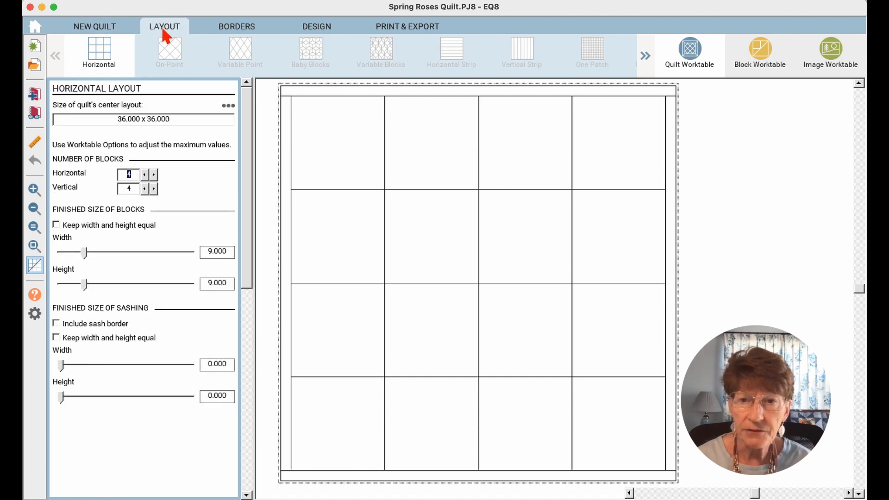
{"action": "left_click", "coordinate": [154, 174]}
{"action": "left_click", "coordinate": [154, 174]}
{"action": "left_click", "coordinate": [154, 188]}
{"action": "left_click", "coordinate": [154, 189]}
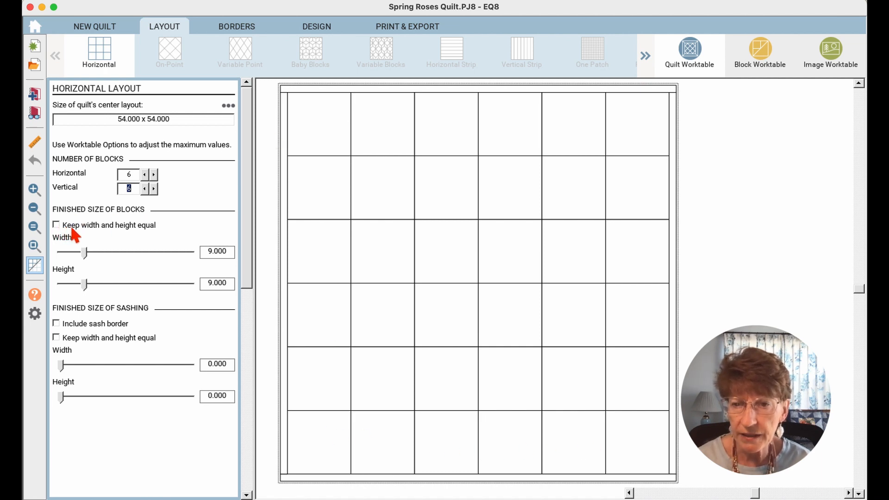
Step: Keep the finished blocks' width and height equal at 8 inches, and set the sashing width to 0
{"action": "left_click", "coordinate": [56, 225]}
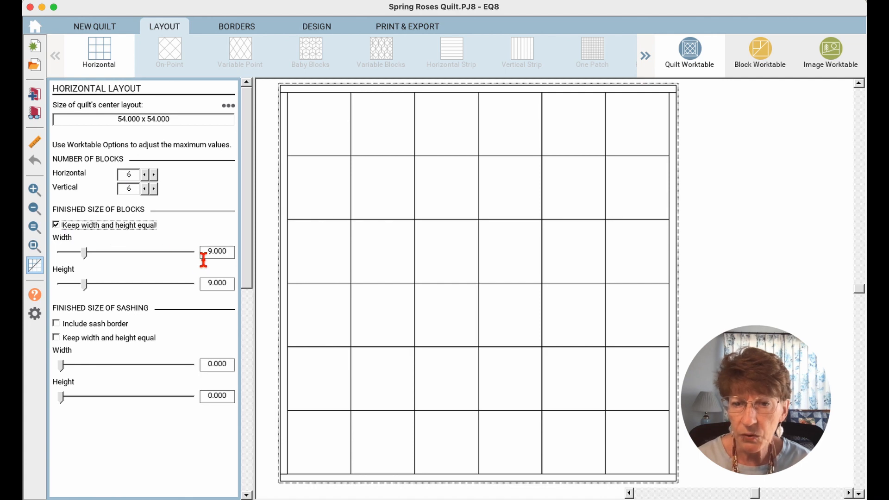
{"action": "left_click_drag", "start_coordinate": [207, 251], "coordinate": [227, 252]}
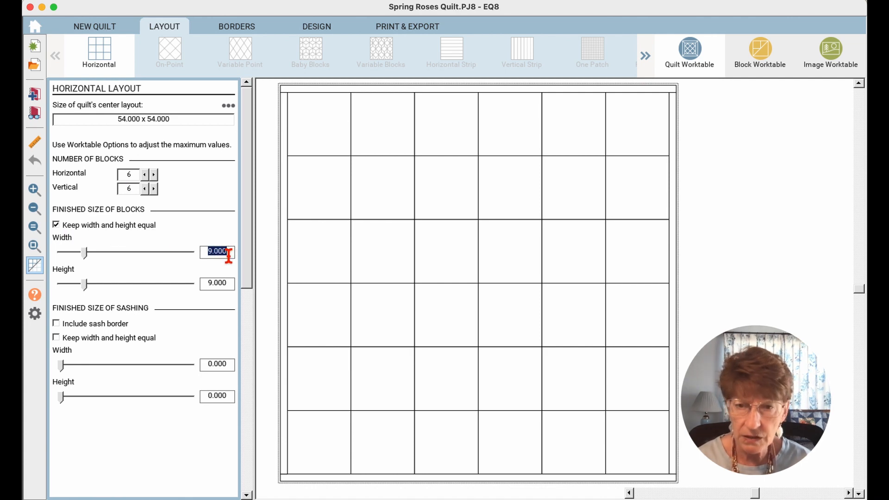
{"action": "type", "text": "8"}
{"action": "left_click", "coordinate": [211, 284]}
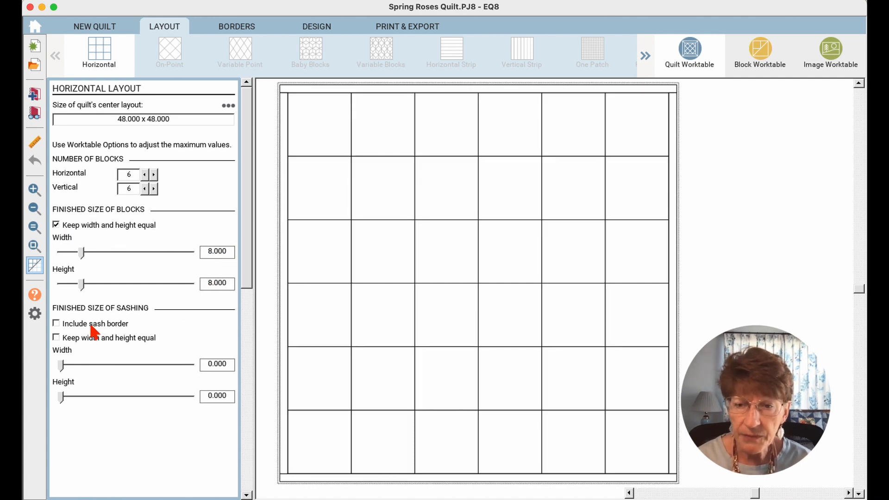
{"action": "key", "text": "Tab"}
{"action": "type", "text": "0"}
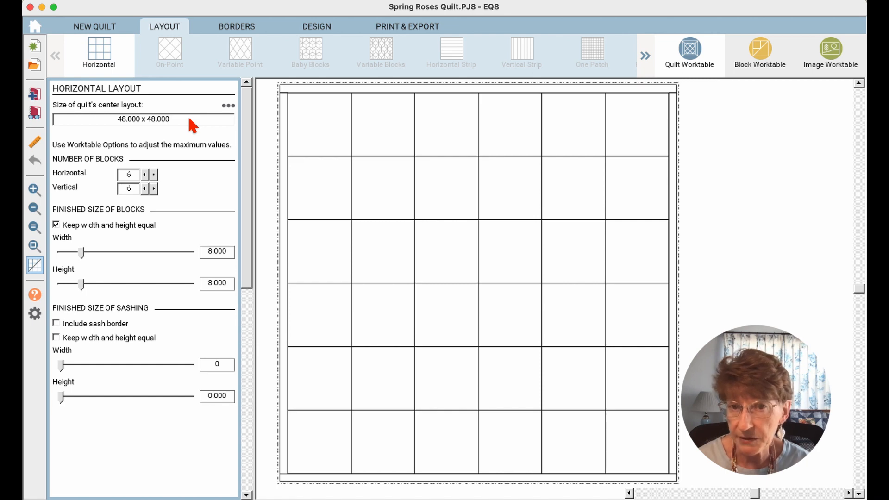
Step: Set the first border's size to 0.75 inch on all sides
{"action": "left_click", "coordinate": [243, 28]}
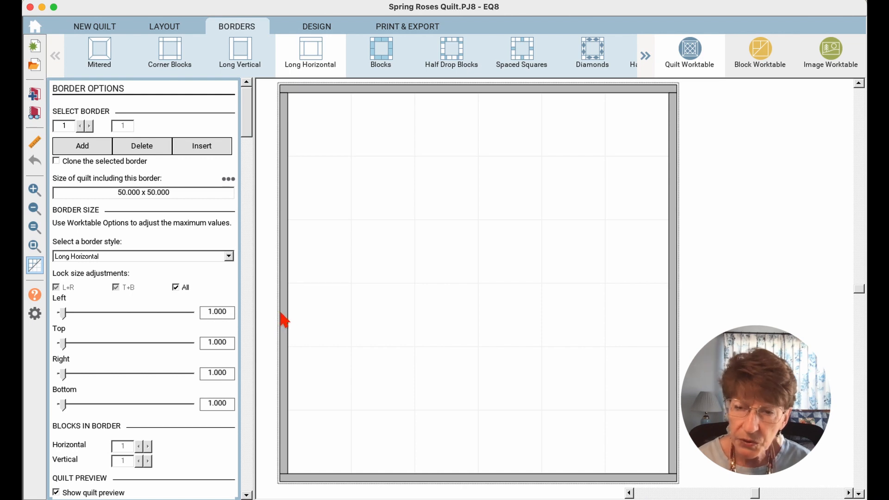
{"action": "left_click_drag", "start_coordinate": [207, 311], "coordinate": [232, 315]}
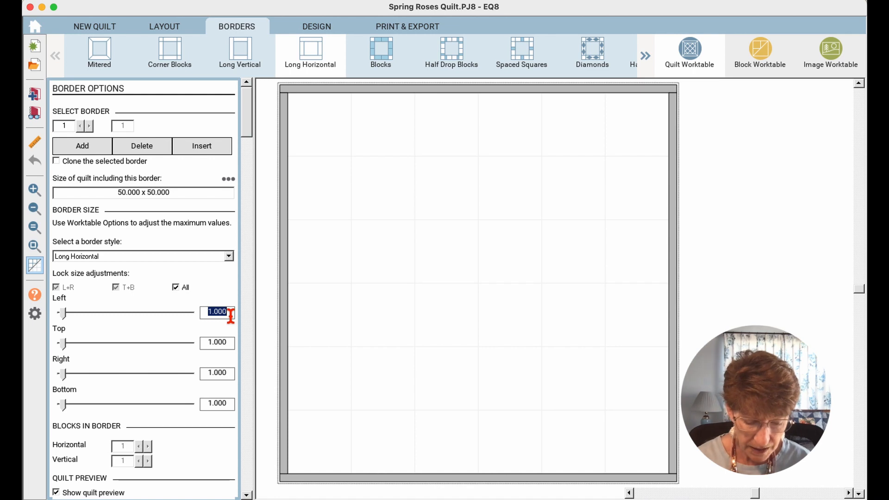
{"action": "type", "text": ".75"}
{"action": "key", "text": "Tab"}
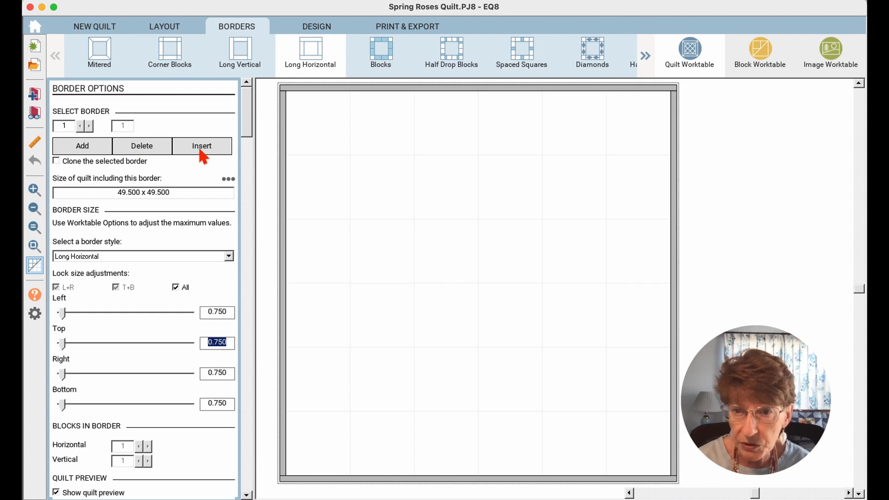
Step: Add a second border, 4 inches wide on all sides
{"action": "left_click", "coordinate": [74, 147]}
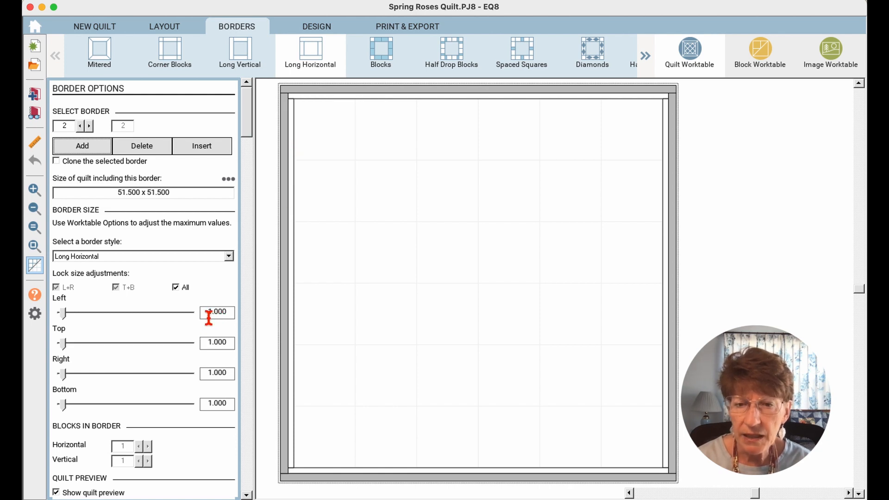
{"action": "left_click_drag", "start_coordinate": [212, 312], "coordinate": [236, 313]}
{"action": "type", "text": "4"}
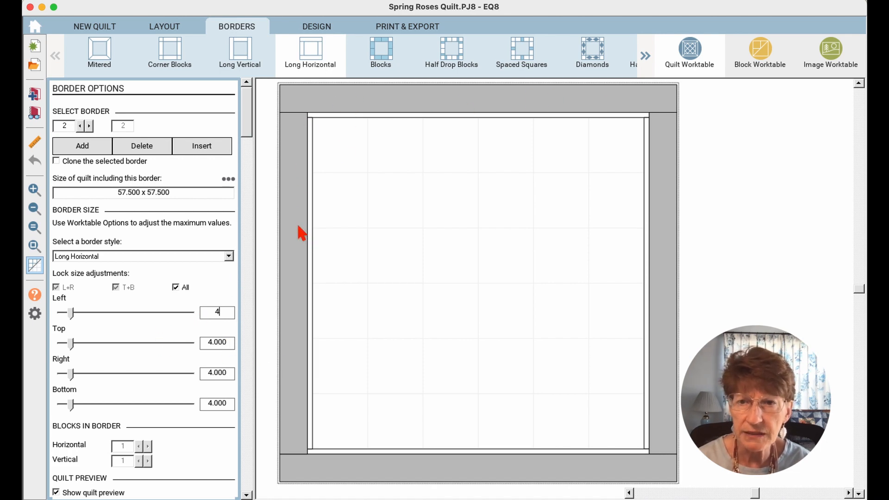
Step: Add a third, outer border that is 0.75 inch wide on all sides
{"action": "left_click", "coordinate": [77, 149]}
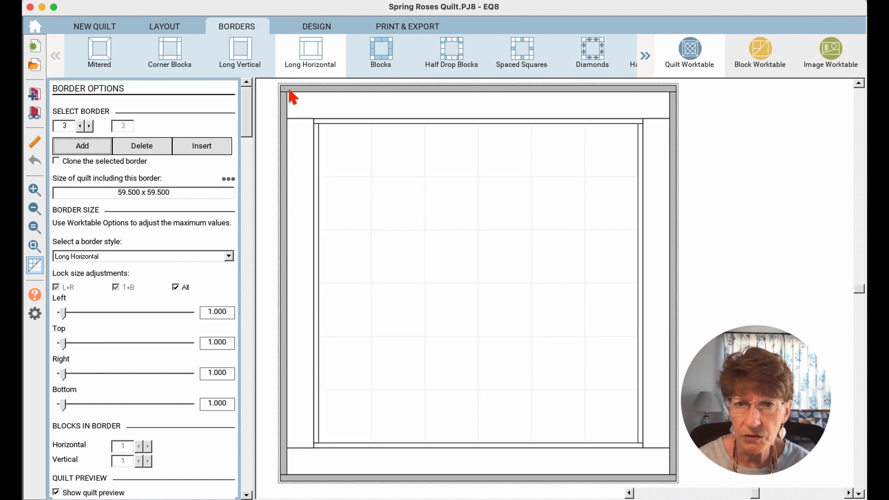
{"action": "left_click", "coordinate": [208, 315]}
{"action": "double_click", "coordinate": [208, 315]}
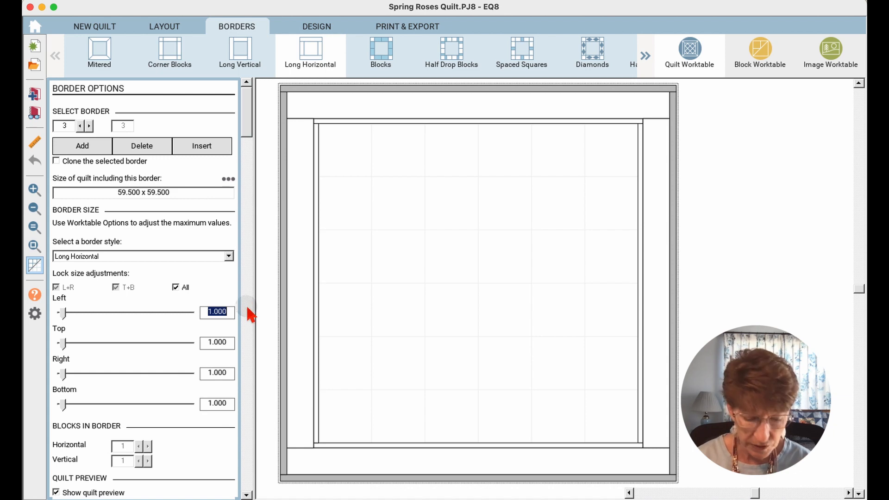
{"action": "type", "text": ".75"}
{"action": "key", "text": "Tab"}
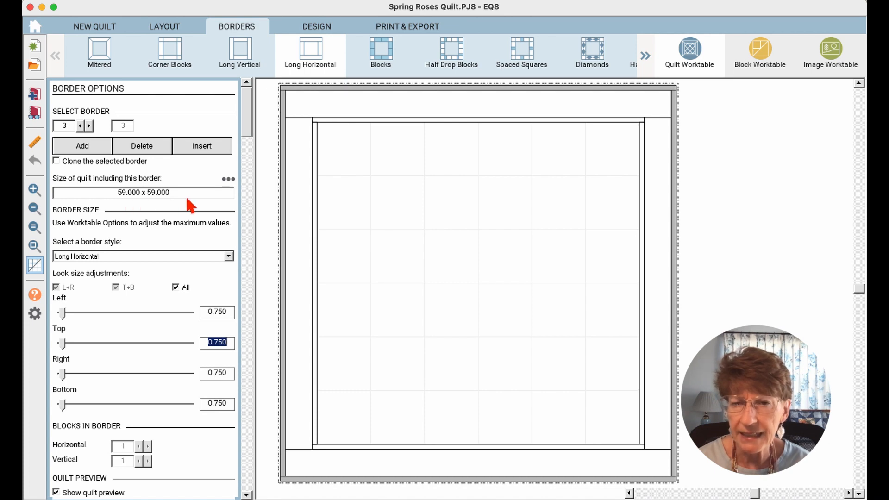
Step: Add the quilt design to the Project Sketchbook and check it in the sketchbook's Quilts section
{"action": "left_click", "coordinate": [317, 28]}
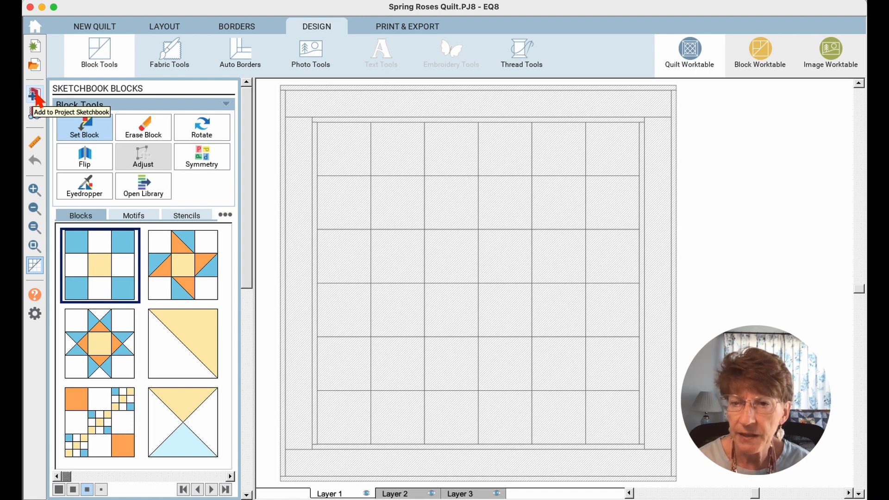
{"action": "left_click", "coordinate": [36, 96]}
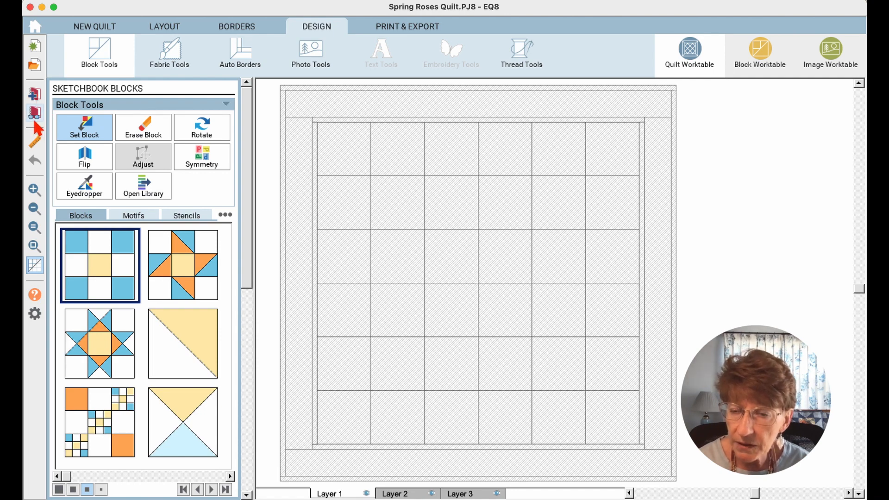
{"action": "left_click", "coordinate": [36, 113]}
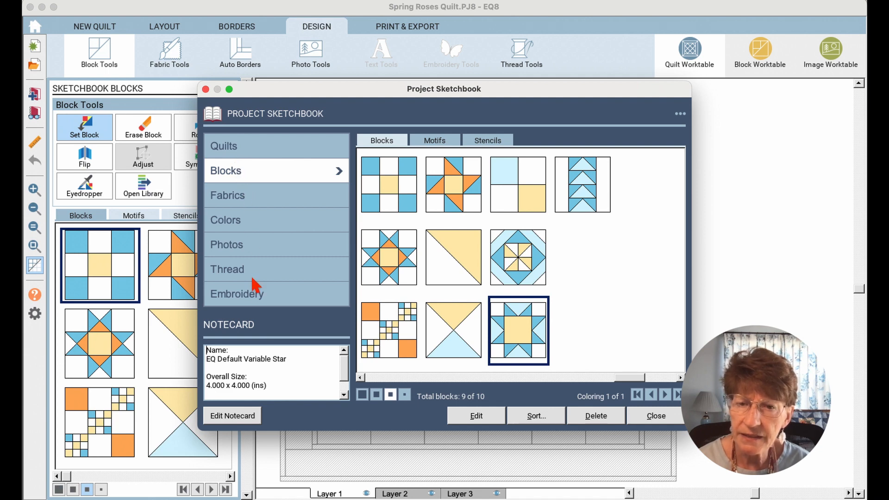
{"action": "left_click", "coordinate": [257, 147]}
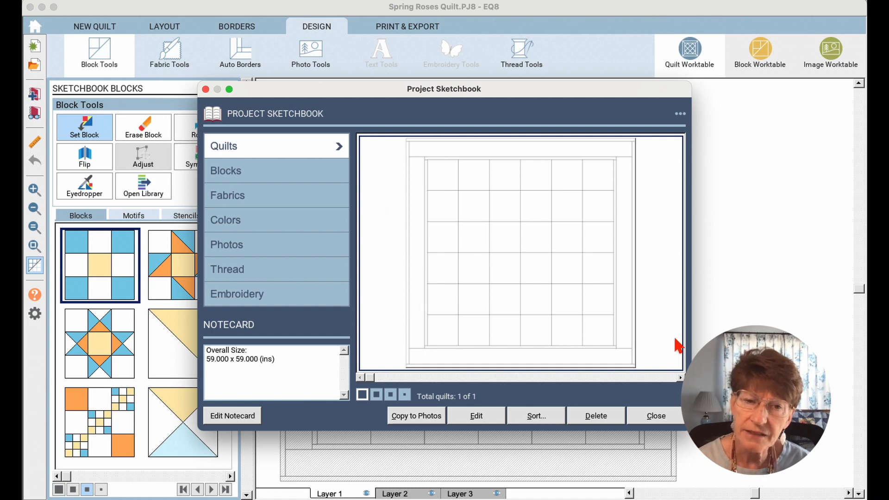
{"action": "key", "text": "Escape"}
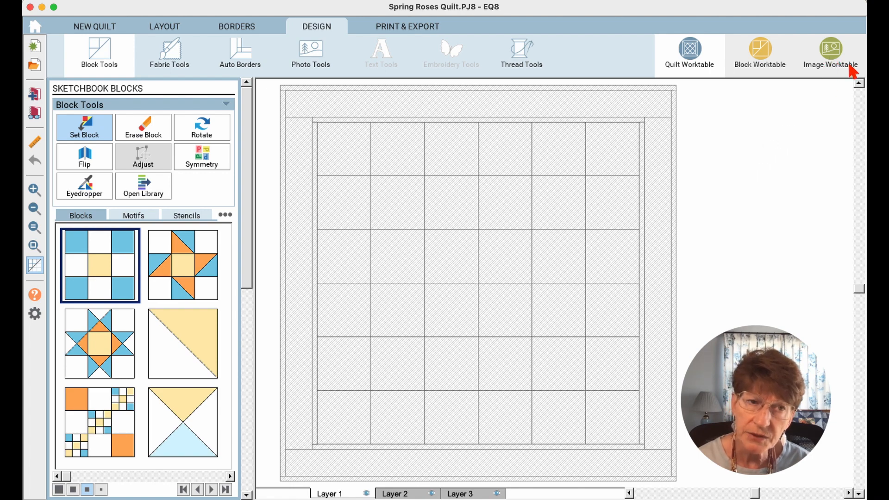
Step: Open the Image Worktable, then switch to Image Capture and preview the fabric with the scan resolution at 100 dpi
{"action": "left_click", "coordinate": [852, 70]}
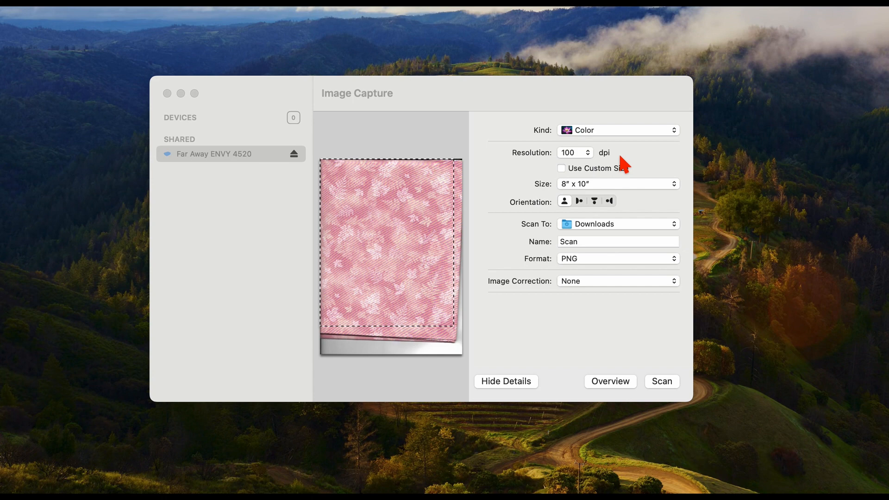
{"action": "left_click", "coordinate": [588, 155]}
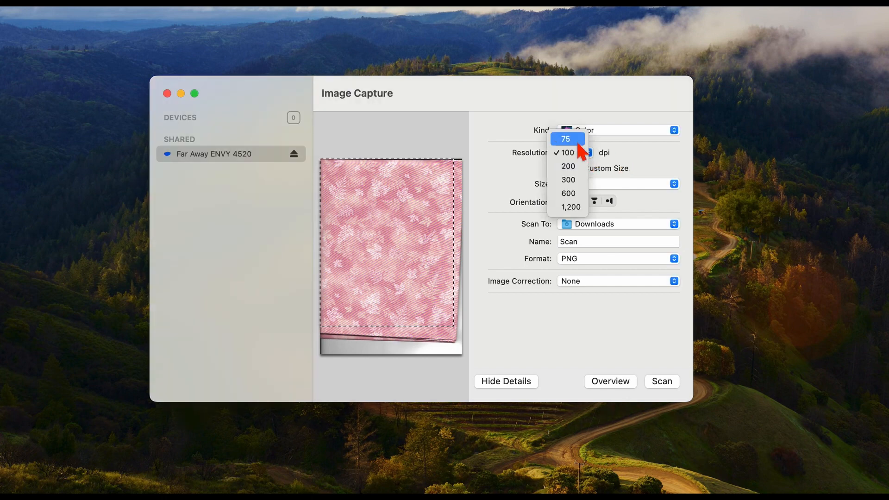
{"action": "left_click", "coordinate": [575, 152]}
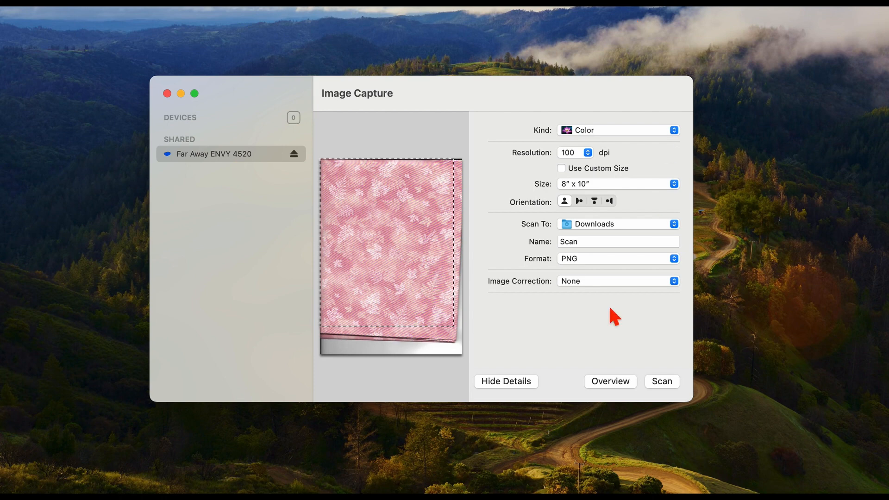
{"action": "left_click", "coordinate": [612, 383]}
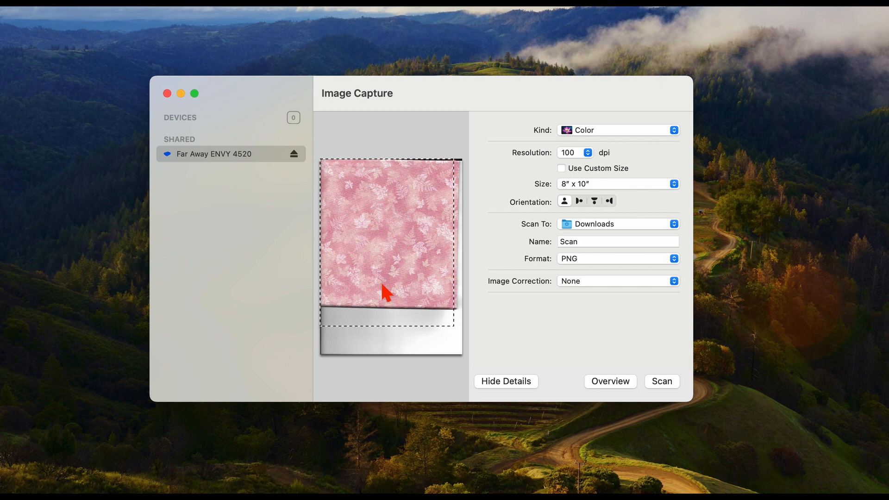
Step: Set the scan size to 6" x 8", position the scan area inside the pink fabric, and scan it
{"action": "left_click_drag", "start_coordinate": [379, 215], "coordinate": [383, 218]}
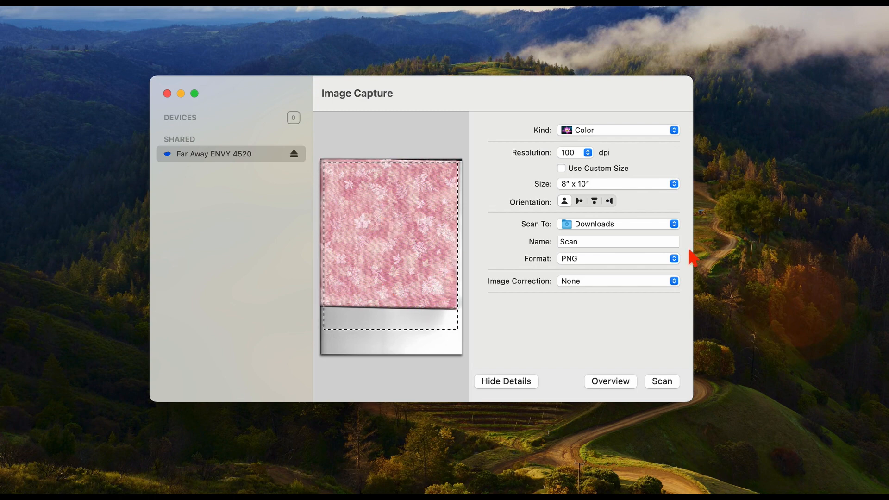
{"action": "left_click", "coordinate": [674, 183]}
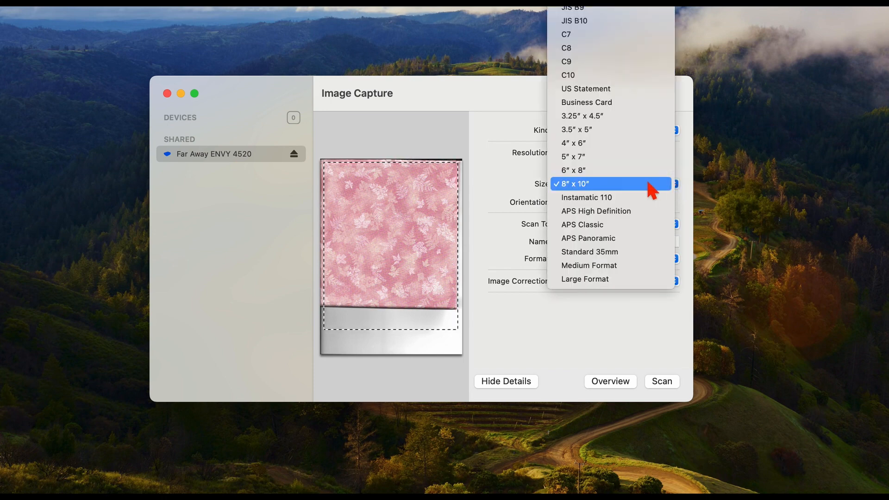
{"action": "left_click", "coordinate": [619, 170]}
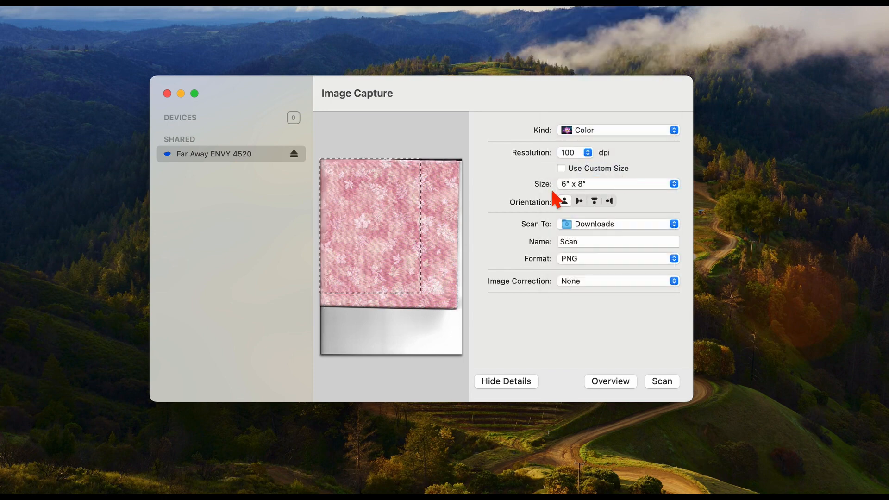
{"action": "left_click_drag", "start_coordinate": [406, 227], "coordinate": [425, 226]}
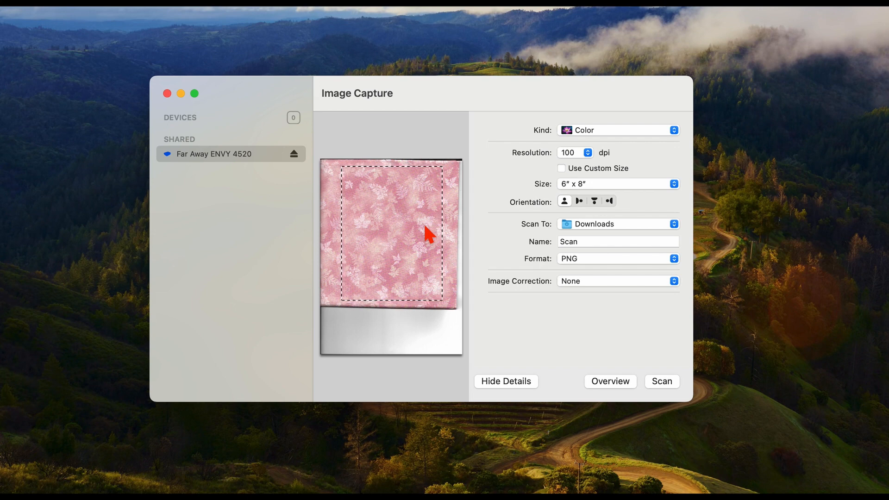
{"action": "left_click", "coordinate": [662, 381]}
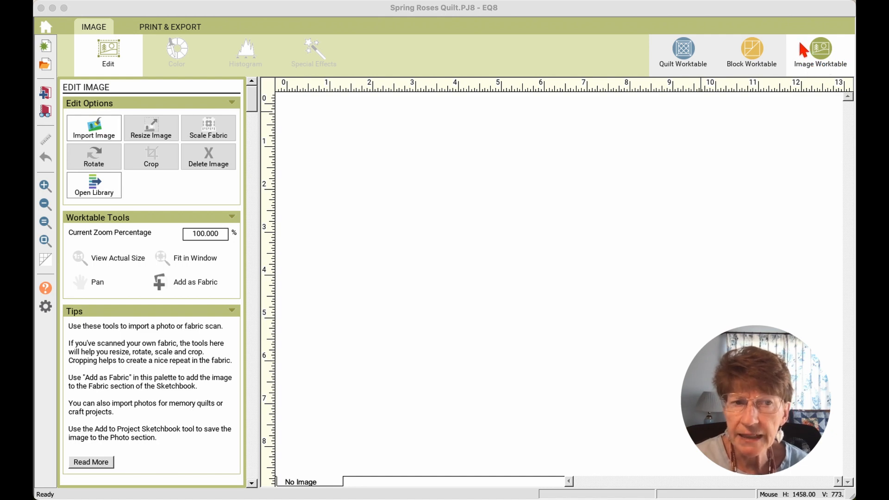
Step: Import the Coral 100px.png fabric scan into the Image Worktable and dismiss the message about the modified bits per pixel
{"action": "left_click", "coordinate": [814, 61]}
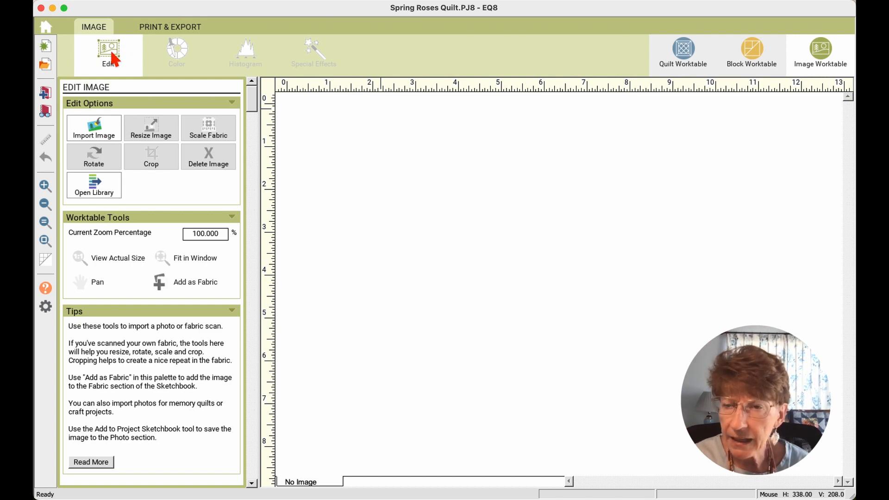
{"action": "left_click", "coordinate": [100, 137]}
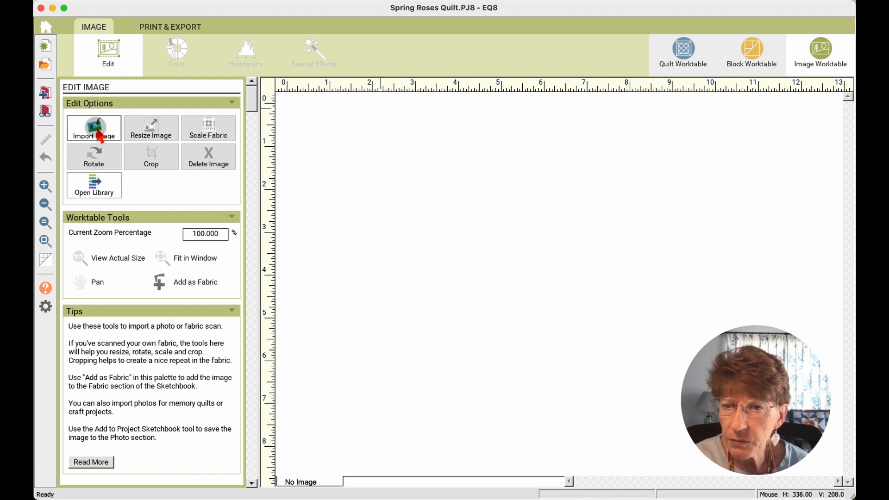
{"action": "left_click_drag", "start_coordinate": [531, 123], "coordinate": [514, 122]}
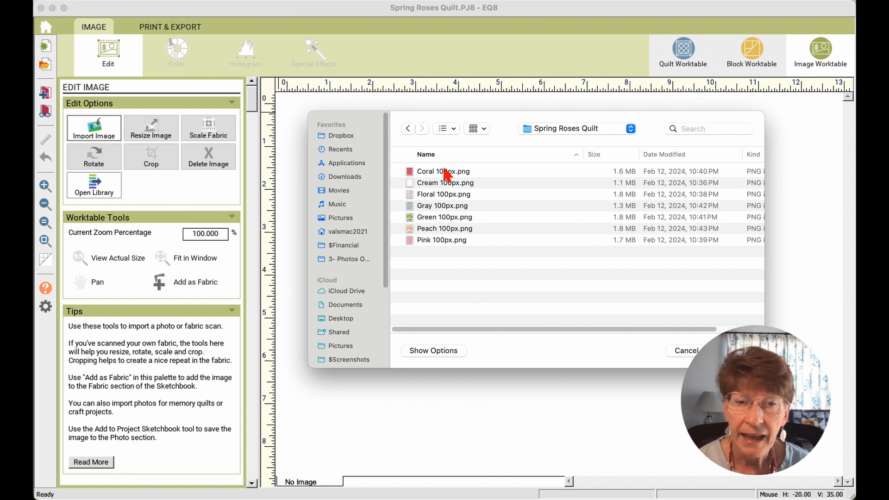
{"action": "left_click", "coordinate": [426, 175]}
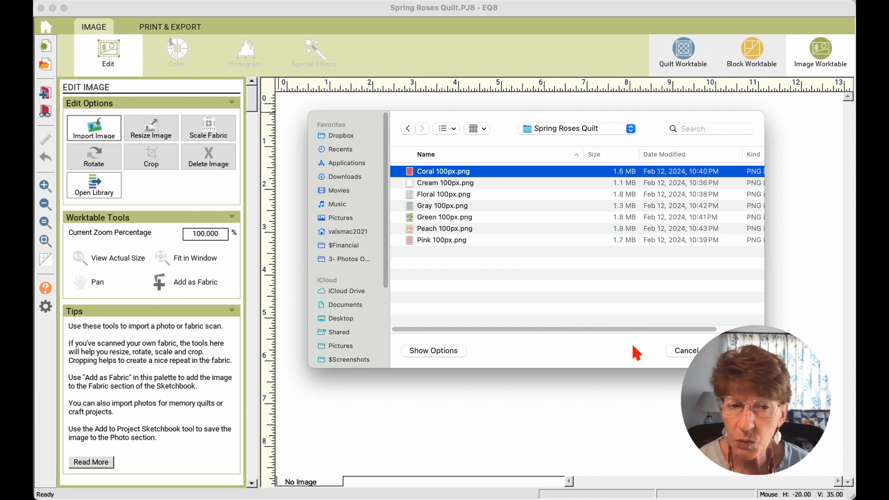
{"action": "key", "text": "Return"}
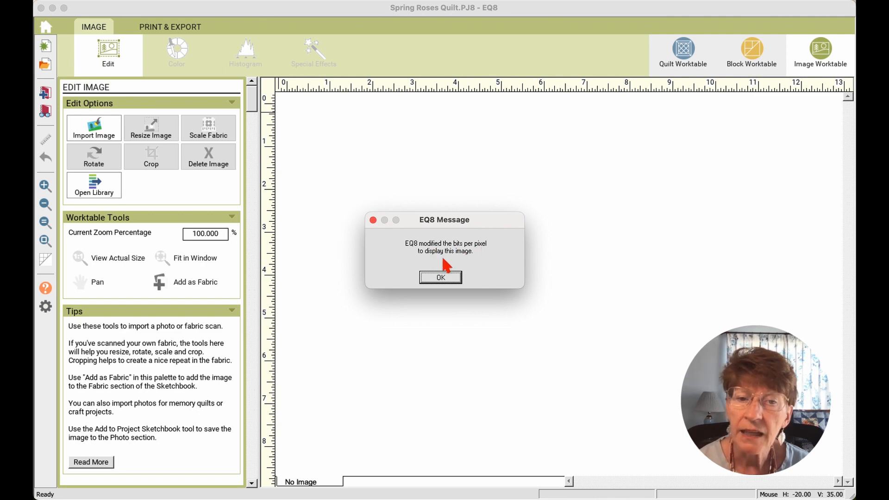
{"action": "left_click", "coordinate": [448, 277]}
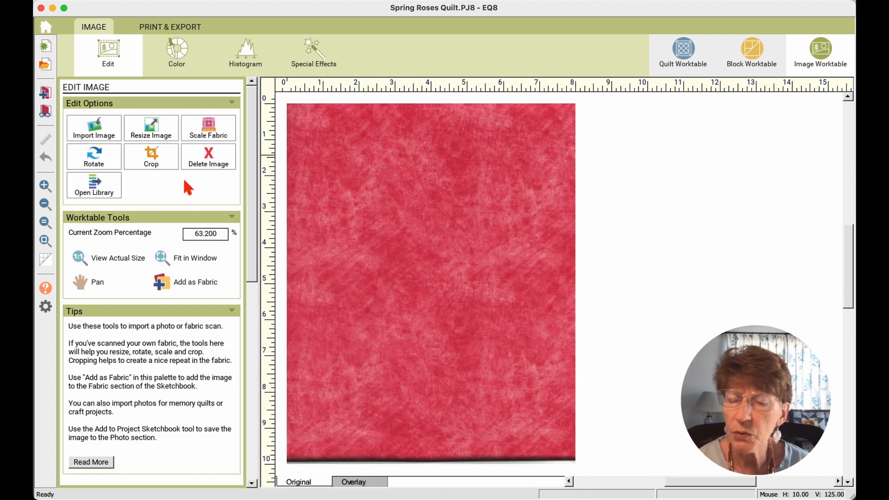
Step: Crop the coral scan to a 5 x 5 inch area inside the dark lower edge and add it as a fabric
{"action": "left_click", "coordinate": [150, 161]}
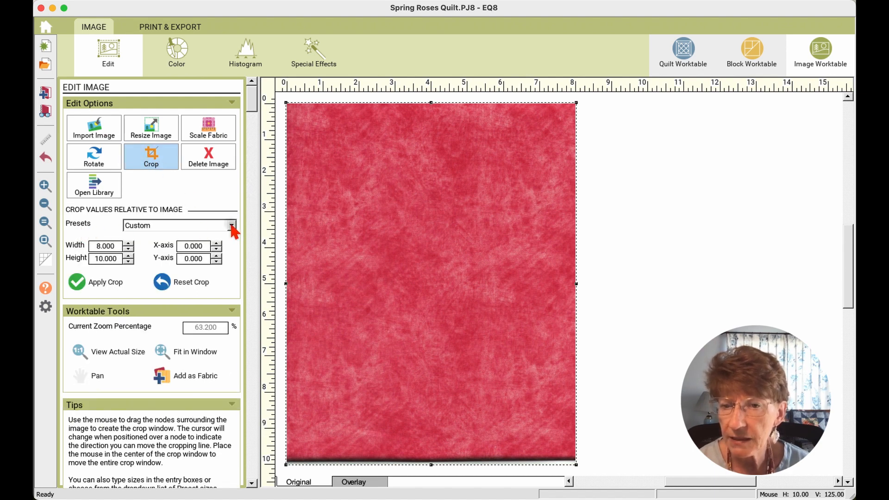
{"action": "left_click", "coordinate": [232, 229]}
{"action": "left_click", "coordinate": [153, 277]}
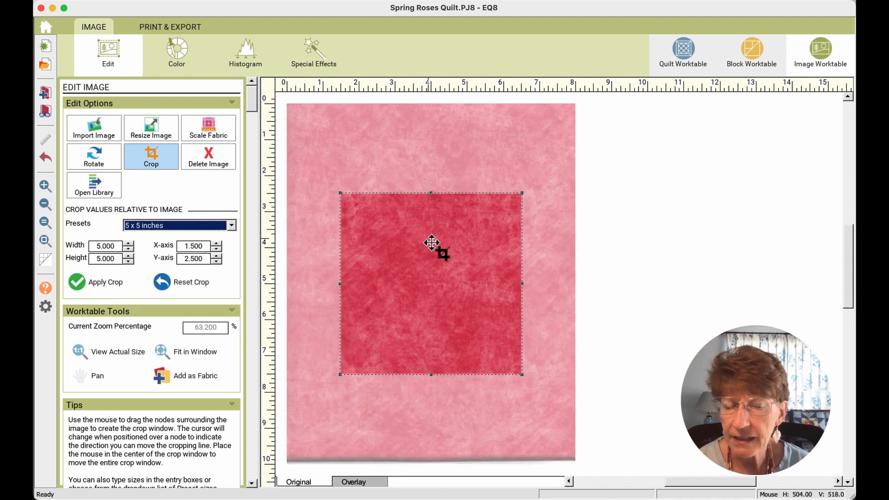
{"action": "left_click_drag", "start_coordinate": [411, 254], "coordinate": [417, 252]}
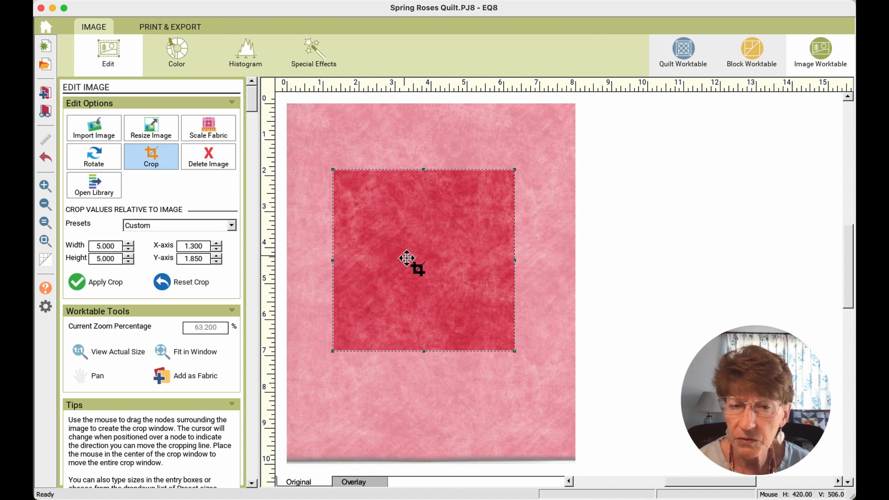
{"action": "left_click_drag", "start_coordinate": [422, 259], "coordinate": [429, 261]}
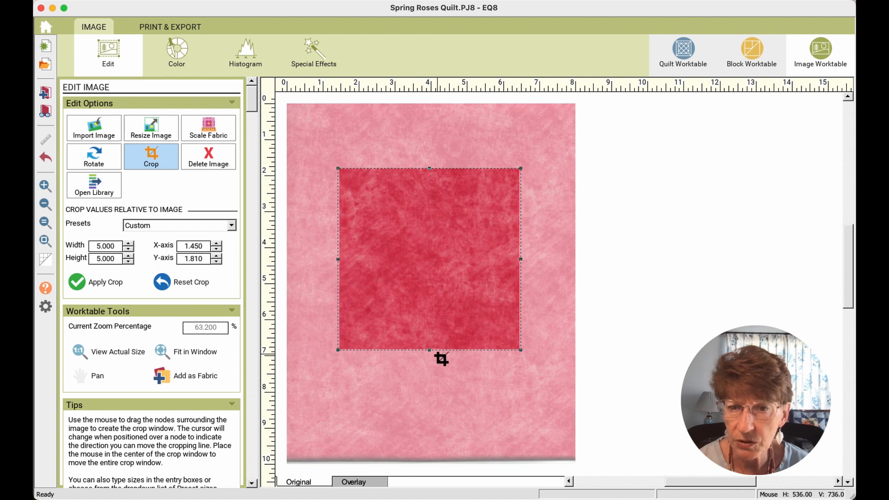
{"action": "left_click", "coordinate": [81, 287]}
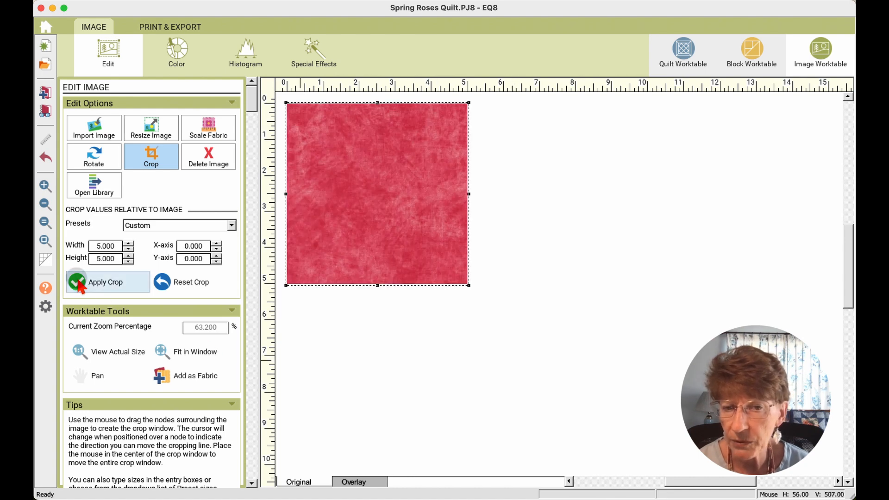
{"action": "left_click", "coordinate": [188, 375]}
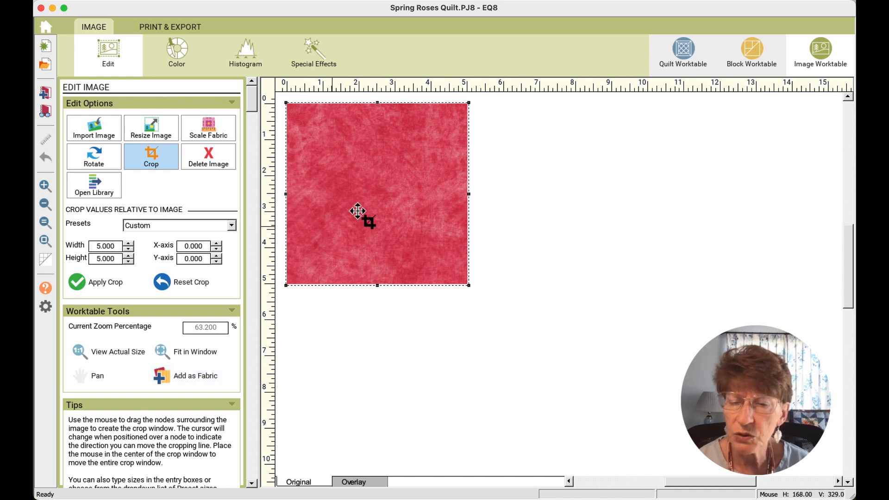
Step: Import Floral 100px.png and start a crop with the 5 x 5 inches preset
{"action": "left_click", "coordinate": [93, 134]}
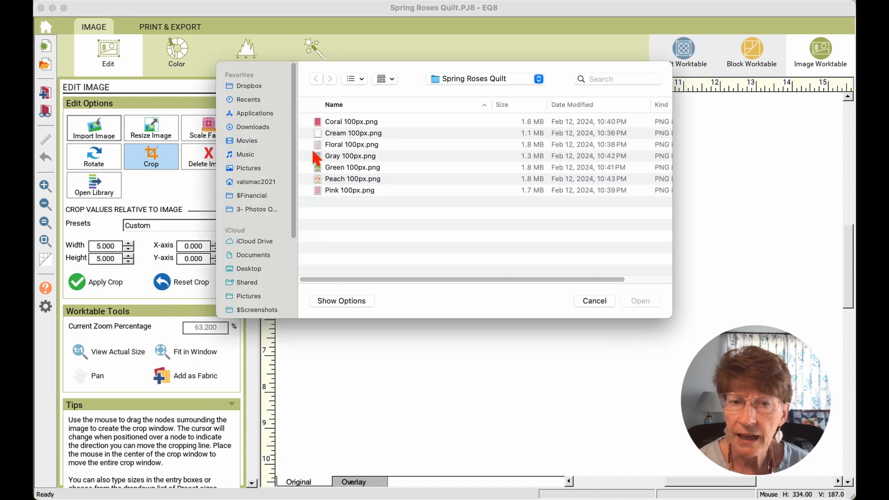
{"action": "double_click", "coordinate": [332, 144]}
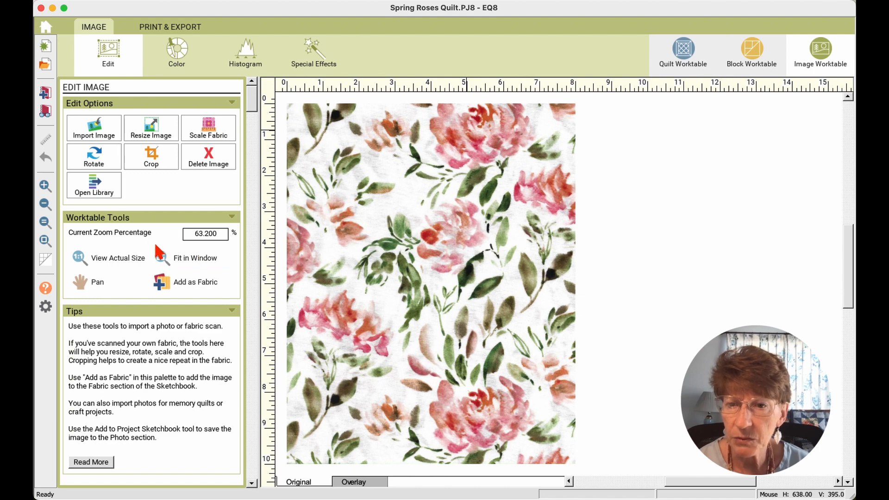
{"action": "left_click", "coordinate": [157, 157]}
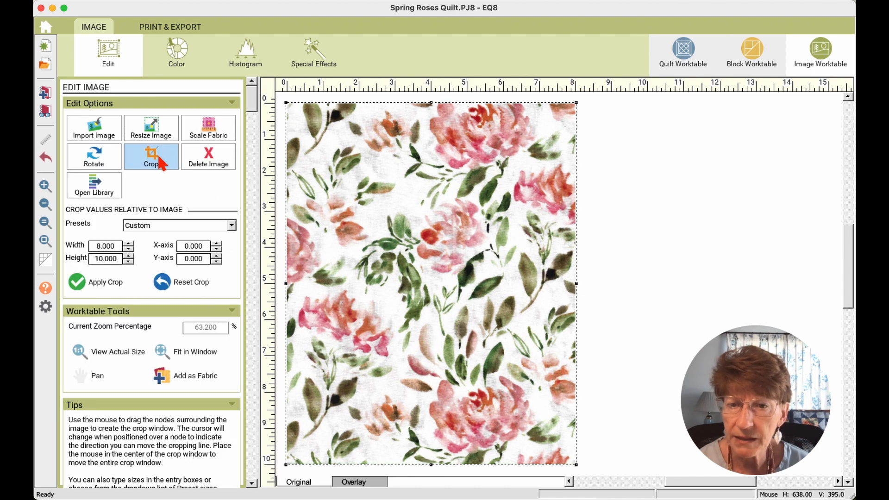
{"action": "left_click", "coordinate": [231, 226]}
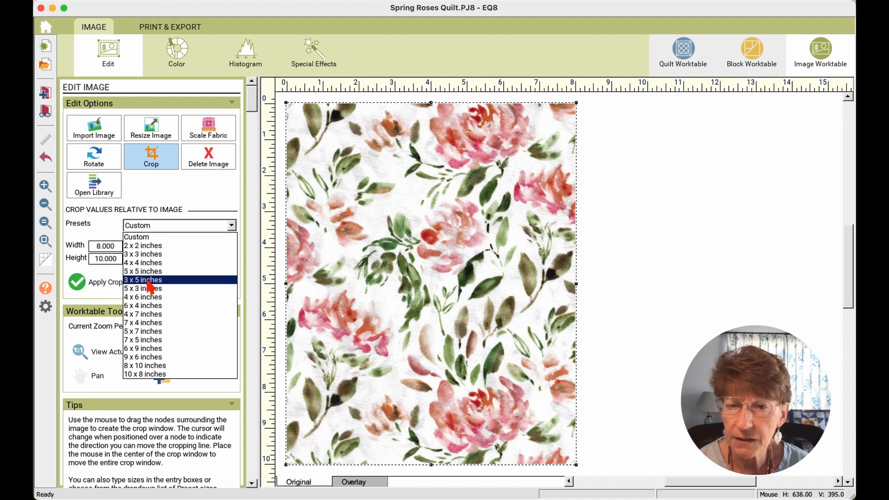
{"action": "left_click", "coordinate": [143, 272]}
Step: Position the crop window at about X 0.66, Y 2.33 on the floral print, apply the crop, and add the result as a fabric
{"action": "left_click_drag", "start_coordinate": [456, 281], "coordinate": [422, 263]}
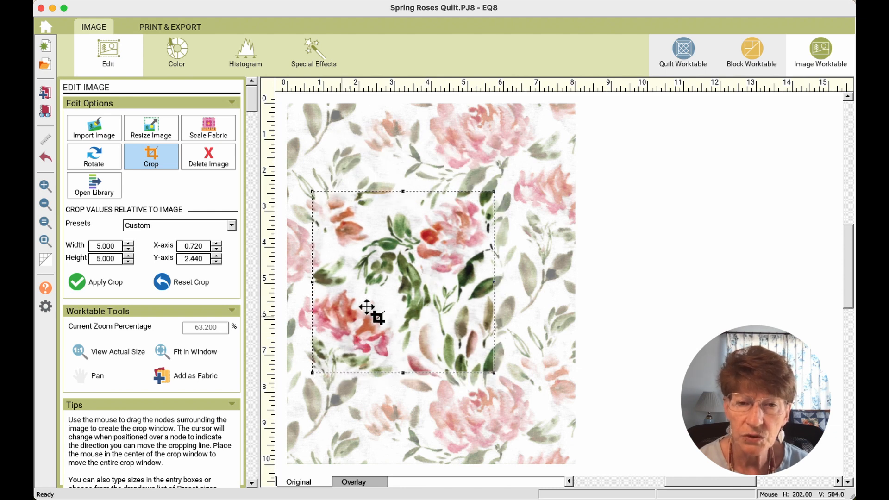
{"action": "left_click_drag", "start_coordinate": [383, 317], "coordinate": [376, 312]}
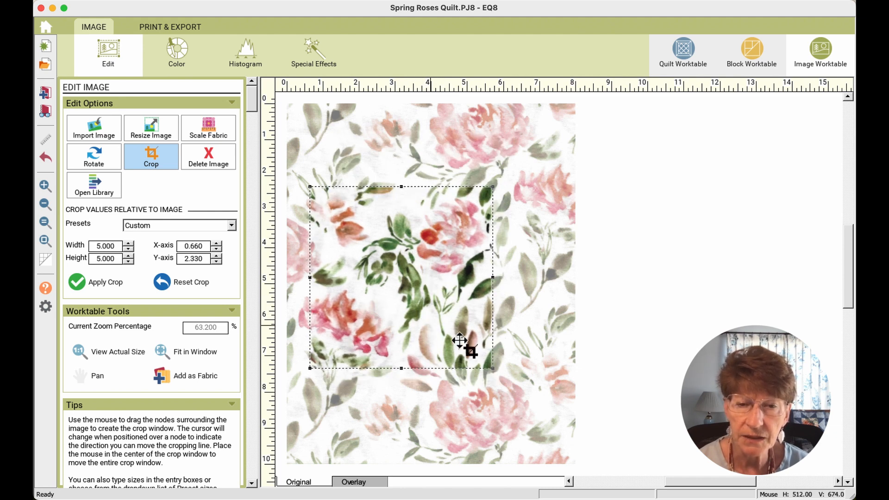
{"action": "left_click", "coordinate": [84, 281]}
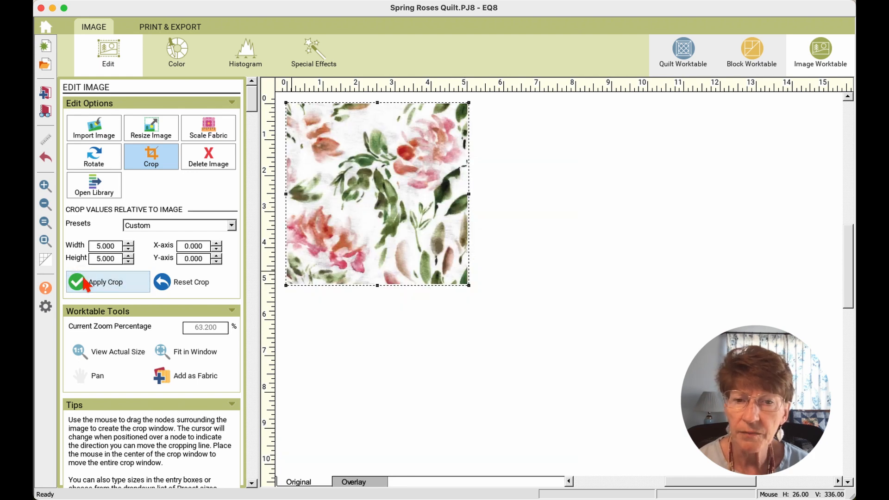
{"action": "left_click", "coordinate": [194, 377]}
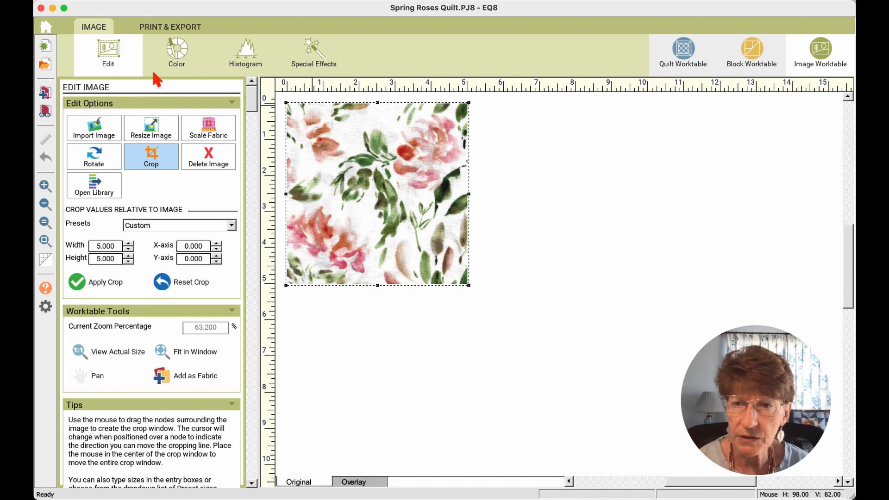
Step: Check the Project Sketchbook's Fabrics section for the added coral and floral fabrics, and close the sketchbook
{"action": "left_click", "coordinate": [45, 113]}
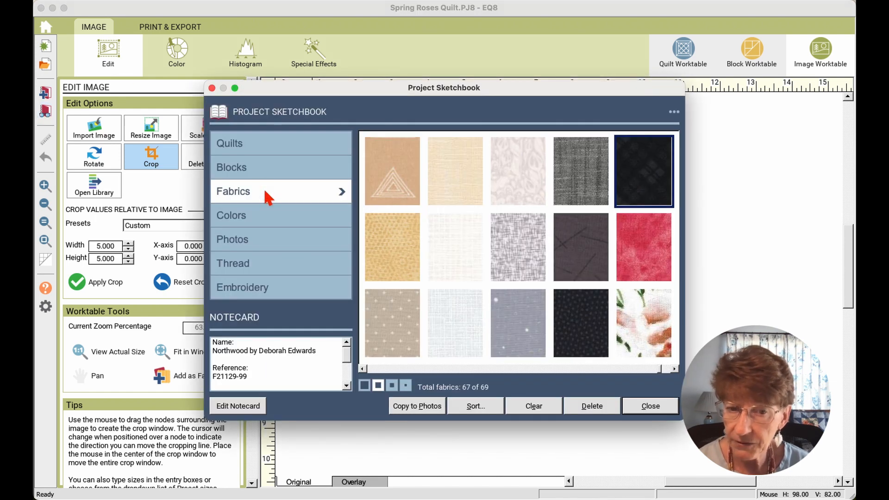
{"action": "mouse_move", "coordinate": [661, 368]}
{"action": "left_mouse_down"}
{"action": "mouse_move", "coordinate": [377, 377]}
{"action": "mouse_move", "coordinate": [461, 370]}
{"action": "left_mouse_up"}
{"action": "mouse_move", "coordinate": [647, 377]}
{"action": "left_mouse_down"}
{"action": "mouse_move", "coordinate": [537, 376]}
{"action": "mouse_move", "coordinate": [668, 369]}
{"action": "left_mouse_up"}
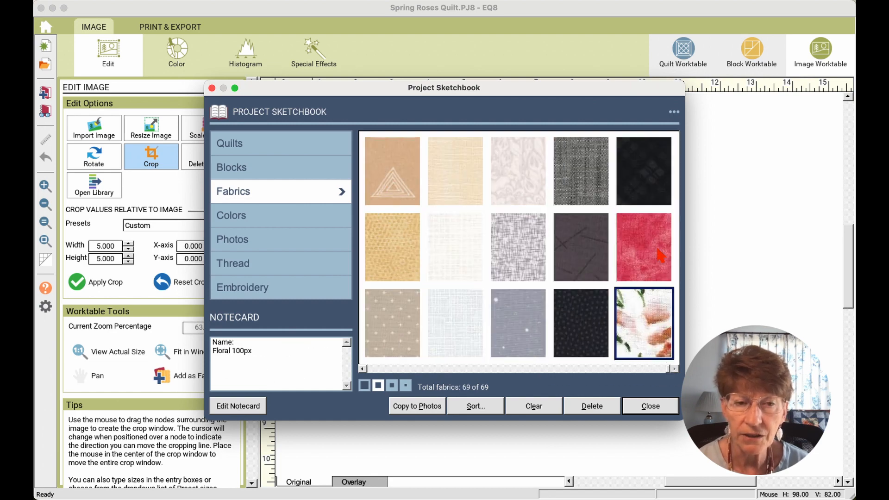
{"action": "left_click", "coordinate": [650, 406]}
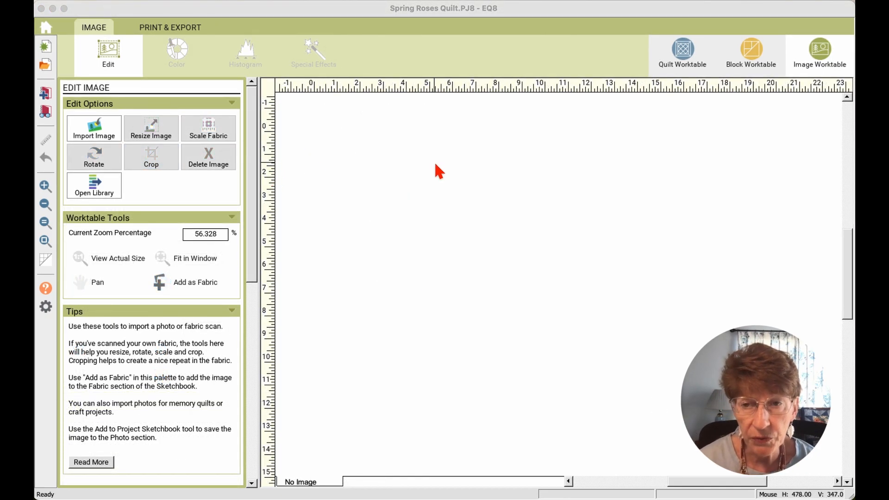
Step: Import the fabric photograph Pink photo.JPG into the Image Worktable
{"action": "left_click", "coordinate": [98, 131]}
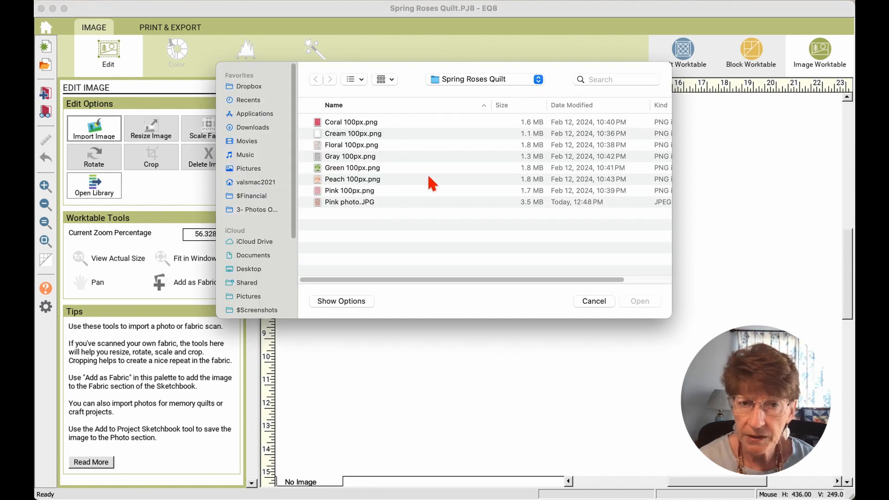
{"action": "left_click", "coordinate": [343, 203]}
{"action": "double_click", "coordinate": [342, 203]}
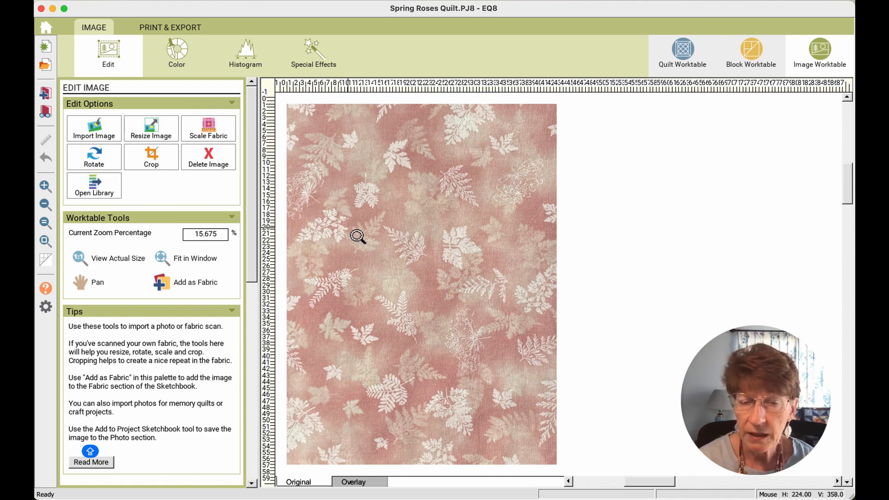
Step: Resize the pink photo to a width of 8 inches with the aspect ratio maintained
{"action": "left_click", "coordinate": [163, 131]}
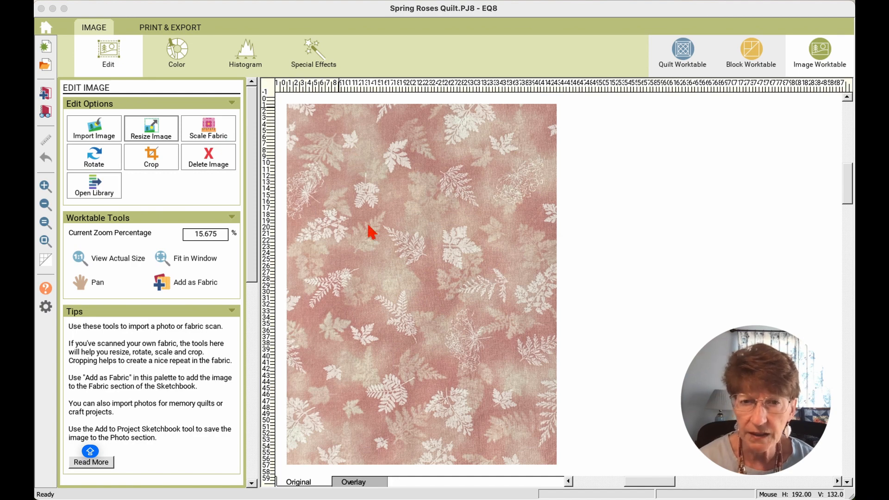
{"action": "left_click", "coordinate": [422, 212]}
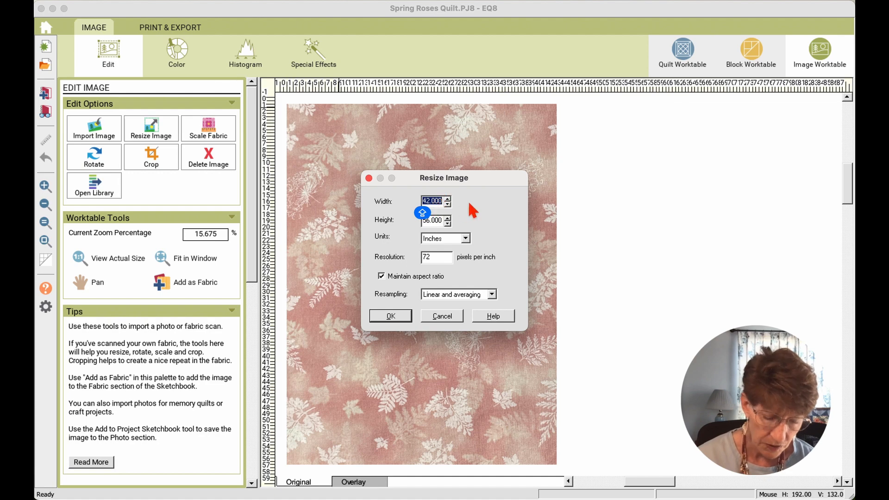
{"action": "type", "text": "8"}
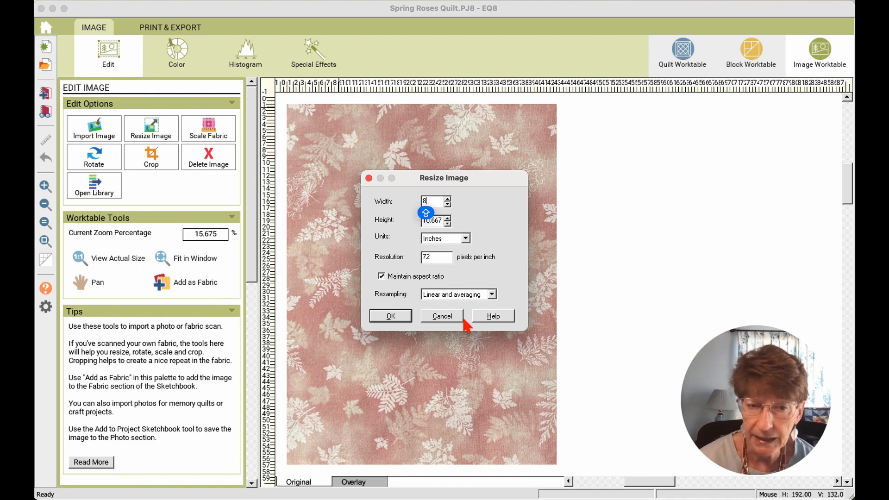
{"action": "left_click", "coordinate": [406, 317]}
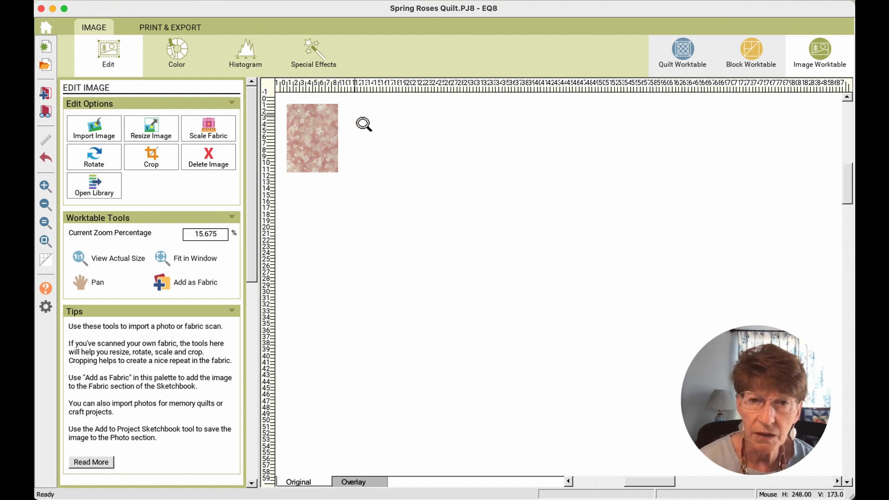
{"action": "left_click_drag", "start_coordinate": [277, 94], "coordinate": [368, 188]}
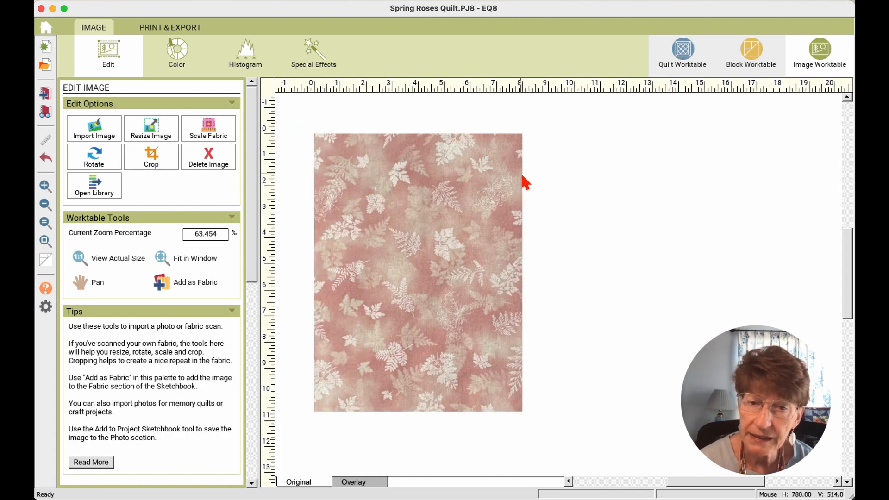
Step: Crop the resized pink photo to 5 x 5 inches
{"action": "left_click", "coordinate": [153, 159]}
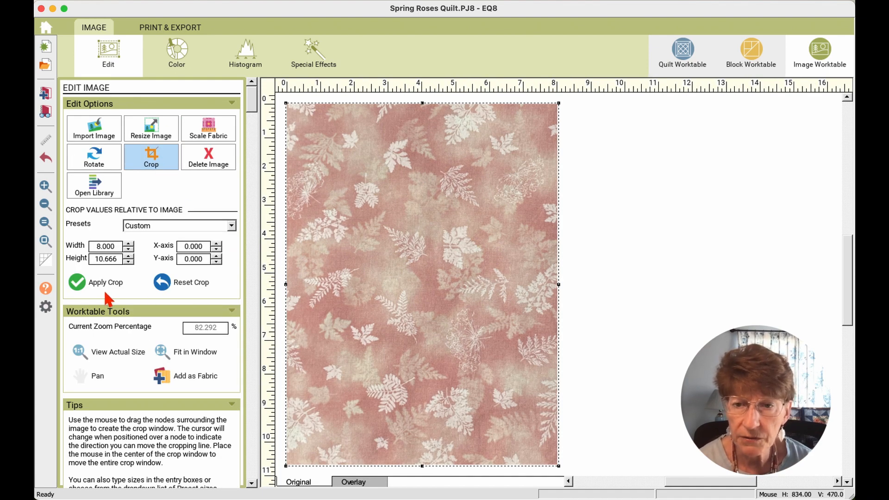
{"action": "left_click", "coordinate": [231, 225]}
{"action": "left_click", "coordinate": [76, 282]}
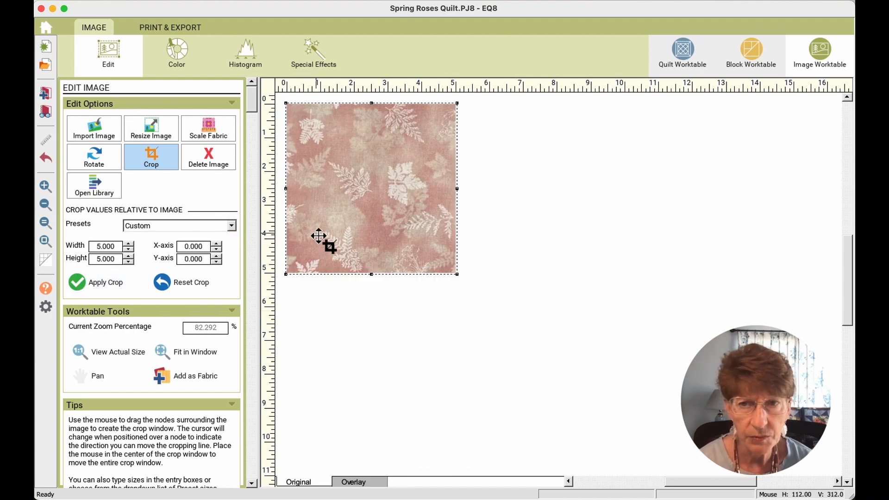
Step: Raise the red in the cropped pink photo to 16% with the Red/Green/Blue color adjustment
{"action": "left_click", "coordinate": [179, 54]}
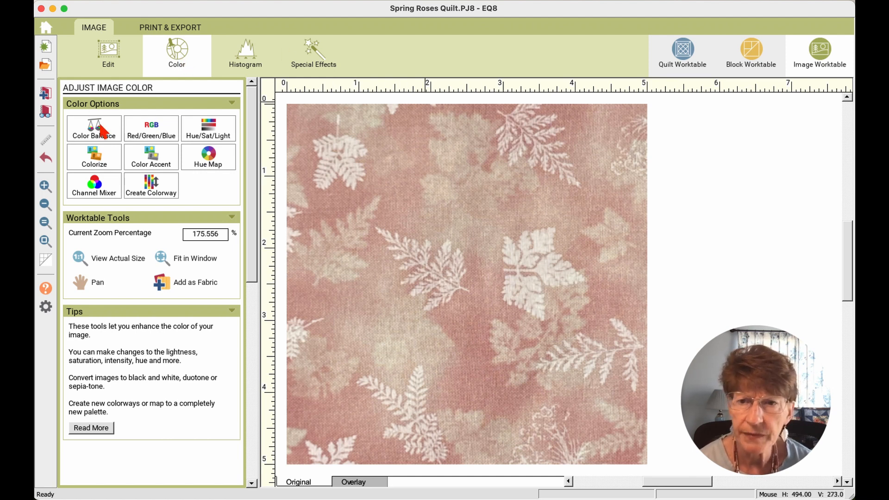
{"action": "left_click", "coordinate": [152, 135]}
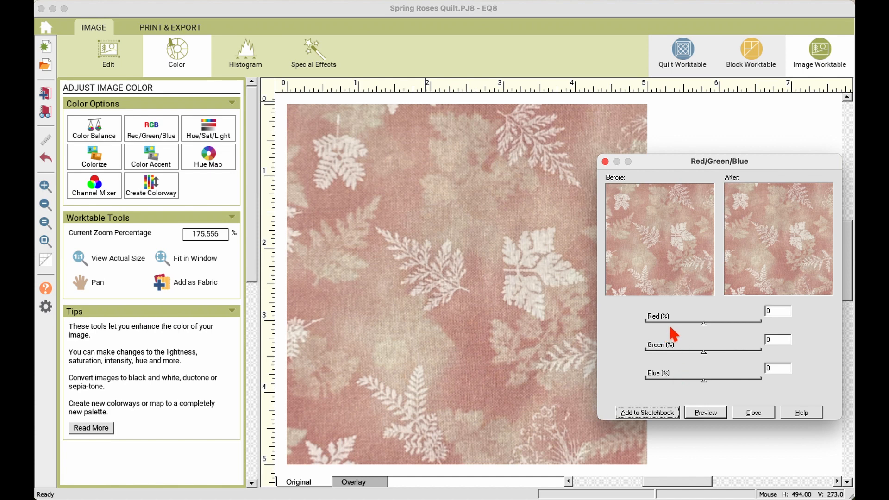
{"action": "left_click_drag", "start_coordinate": [703, 322], "coordinate": [713, 323]}
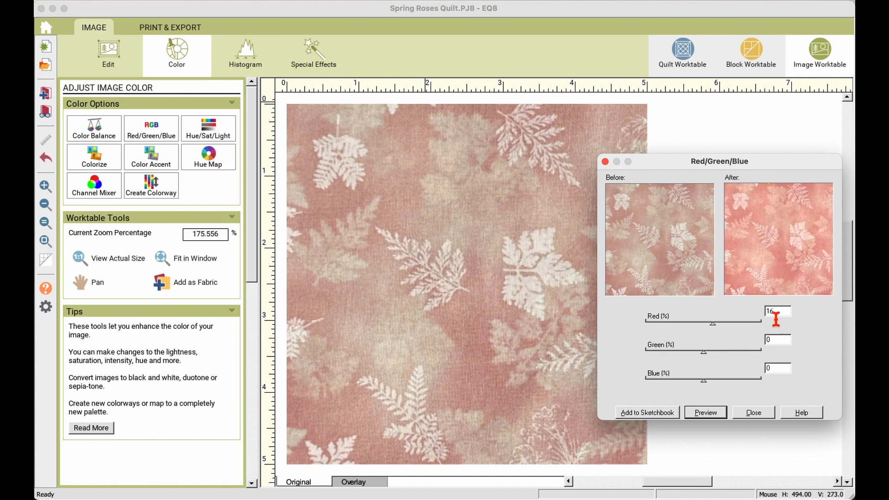
{"action": "left_click", "coordinate": [704, 412]}
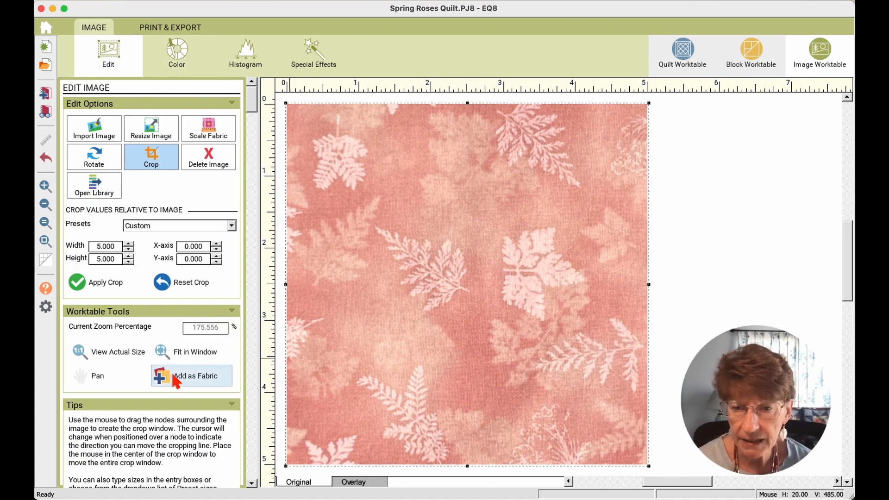
Step: Add the recolored pink photo as a project fabric and check it among the Project Sketchbook's fabrics
{"action": "left_click", "coordinate": [175, 377]}
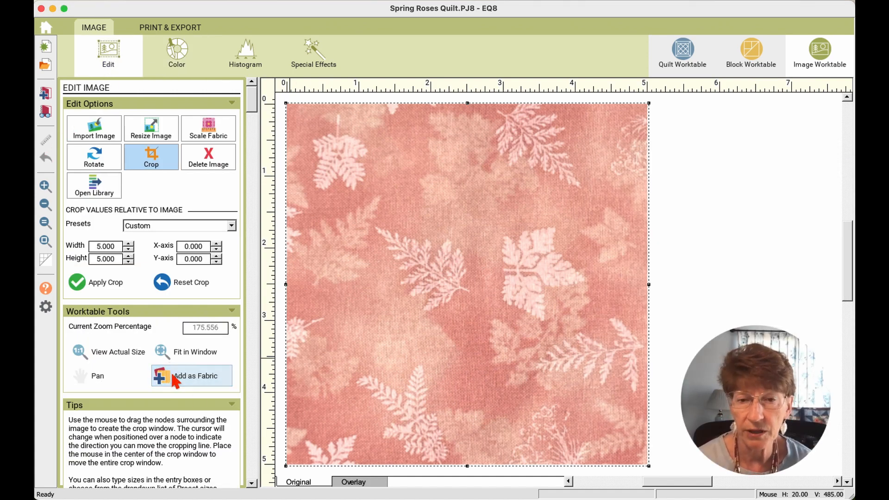
{"action": "left_click", "coordinate": [46, 114]}
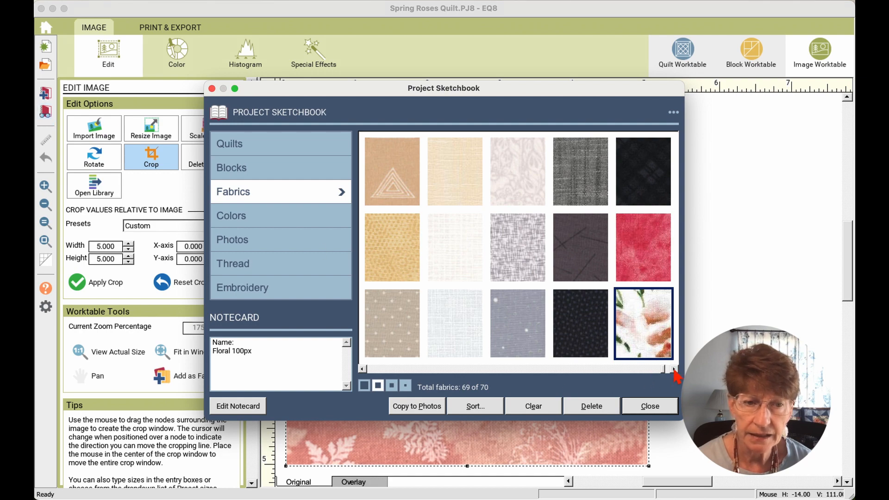
{"action": "left_click", "coordinate": [673, 369]}
{"action": "left_click", "coordinate": [633, 170]}
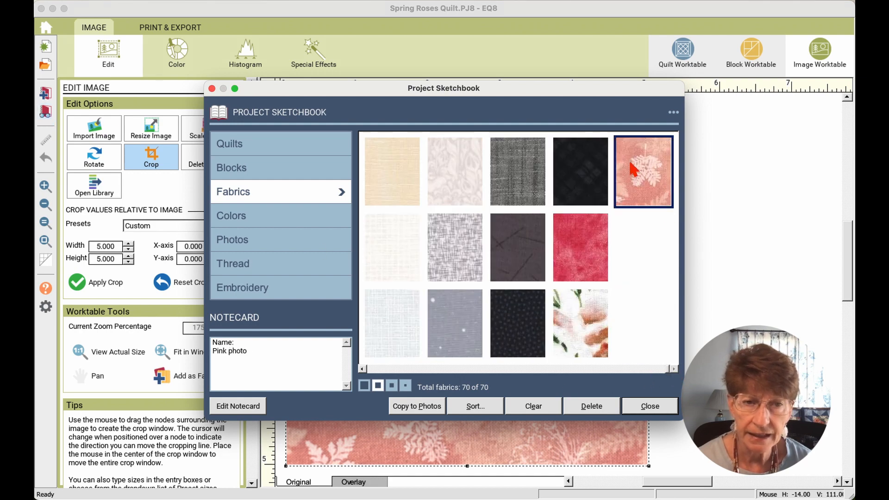
{"action": "left_click", "coordinate": [650, 406]}
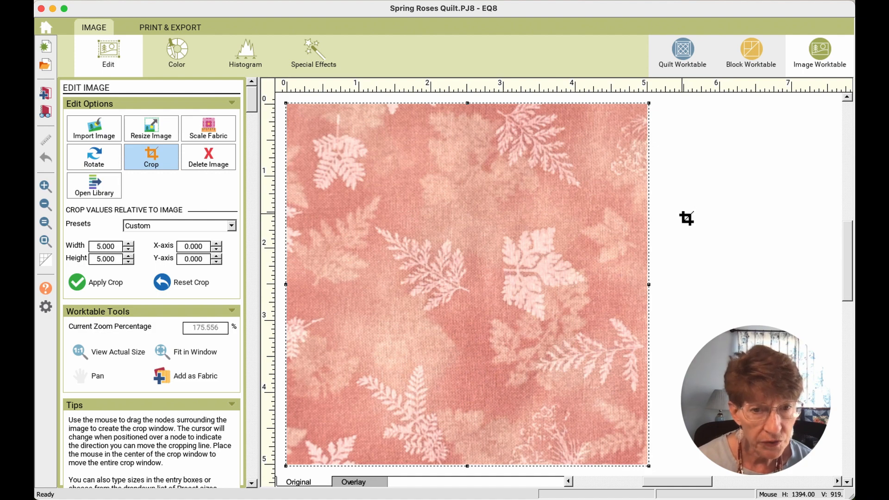
Step: In a new 8 x 8 inch EasyDraw block, draw nested L-shaped dividing lines meeting at 2 inches and 4 inches from the top-left corner
{"action": "left_click", "coordinate": [757, 58]}
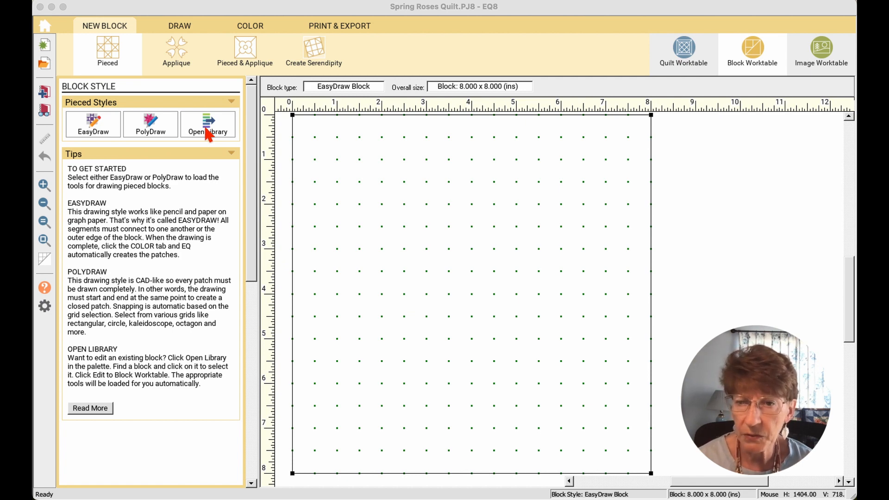
{"action": "left_click", "coordinate": [94, 128]}
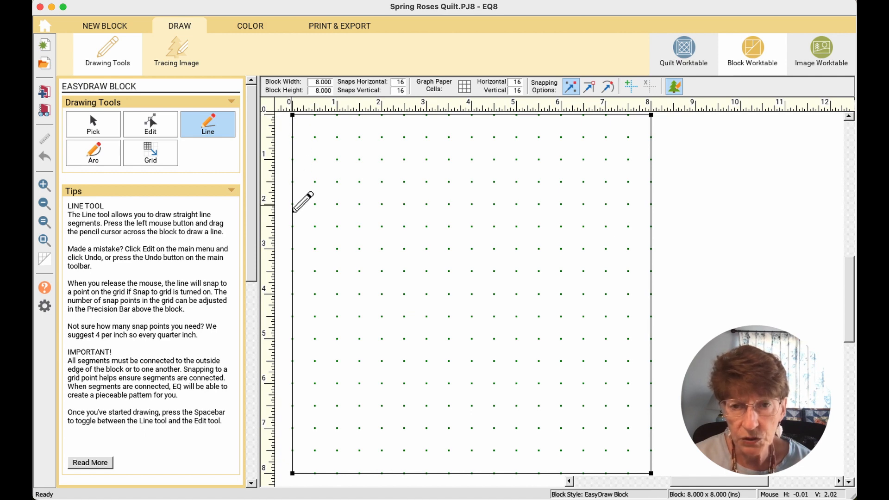
{"action": "left_click_drag", "start_coordinate": [292, 205], "coordinate": [652, 205]}
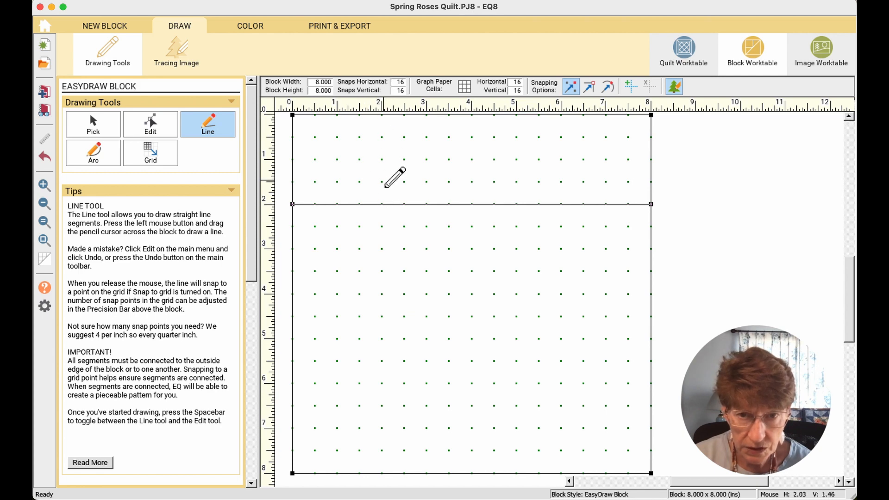
{"action": "left_click_drag", "start_coordinate": [382, 206], "coordinate": [383, 477]}
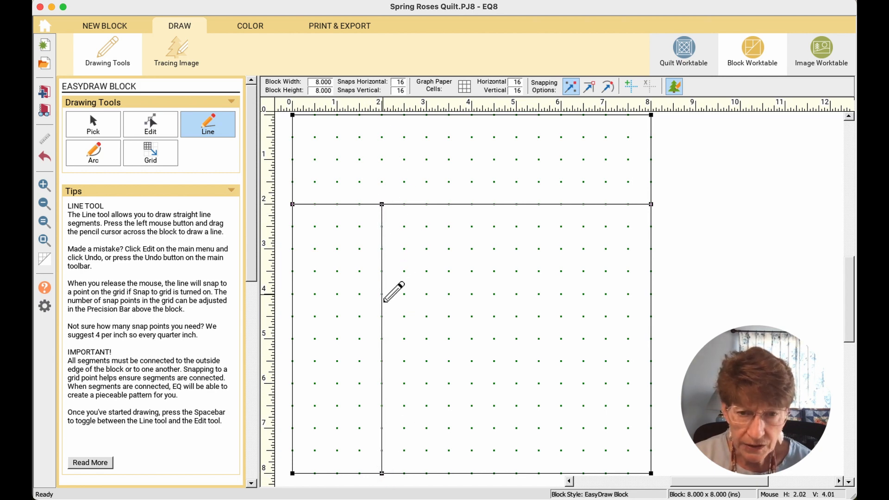
{"action": "left_click_drag", "start_coordinate": [390, 294], "coordinate": [651, 294]}
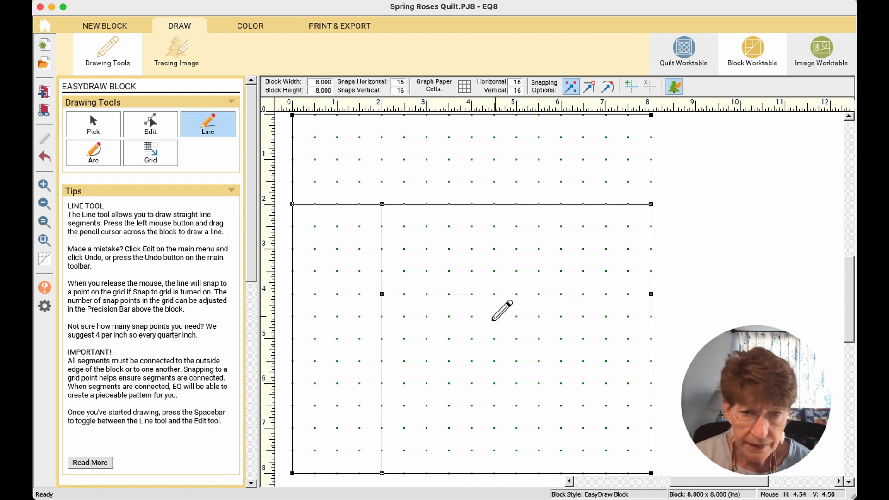
{"action": "left_click_drag", "start_coordinate": [472, 295], "coordinate": [473, 475]}
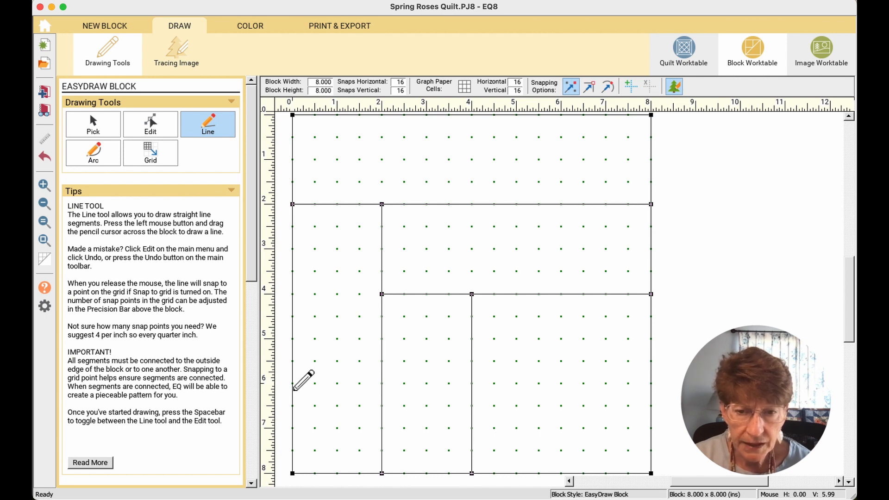
Step: Draw parallel diagonals, running down to the right, across the 2-inch ends of the two horizontal strips and two vertical strips
{"action": "left_click_drag", "start_coordinate": [292, 384], "coordinate": [381, 473]}
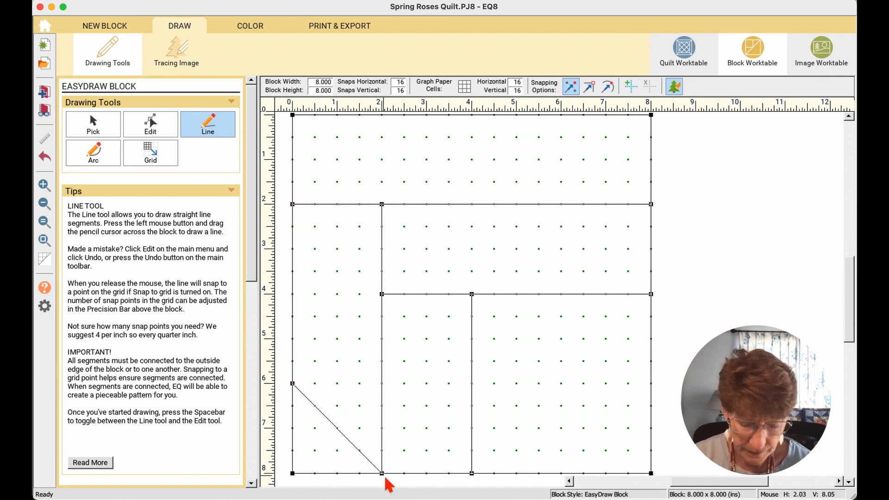
{"action": "mouse_move", "coordinate": [382, 384]}
{"action": "left_mouse_down"}
{"action": "mouse_move", "coordinate": [465, 453]}
{"action": "mouse_move", "coordinate": [471, 473]}
{"action": "left_mouse_up"}
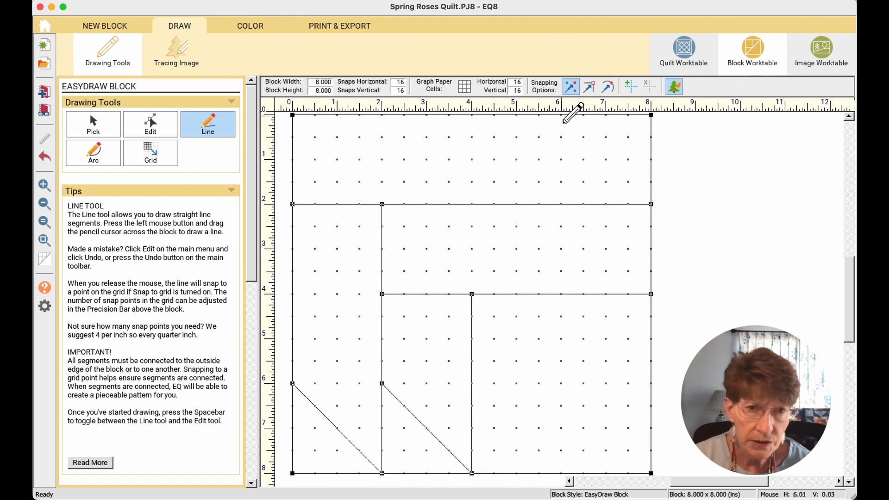
{"action": "mouse_move", "coordinate": [561, 116]}
{"action": "left_mouse_down"}
{"action": "mouse_move", "coordinate": [611, 148]}
{"action": "mouse_move", "coordinate": [656, 209]}
{"action": "left_mouse_up"}
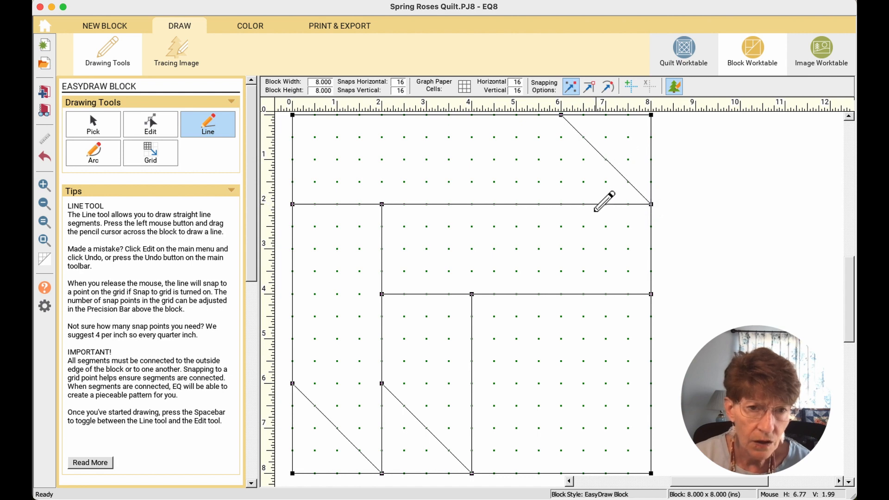
{"action": "left_click_drag", "start_coordinate": [562, 204], "coordinate": [652, 299]}
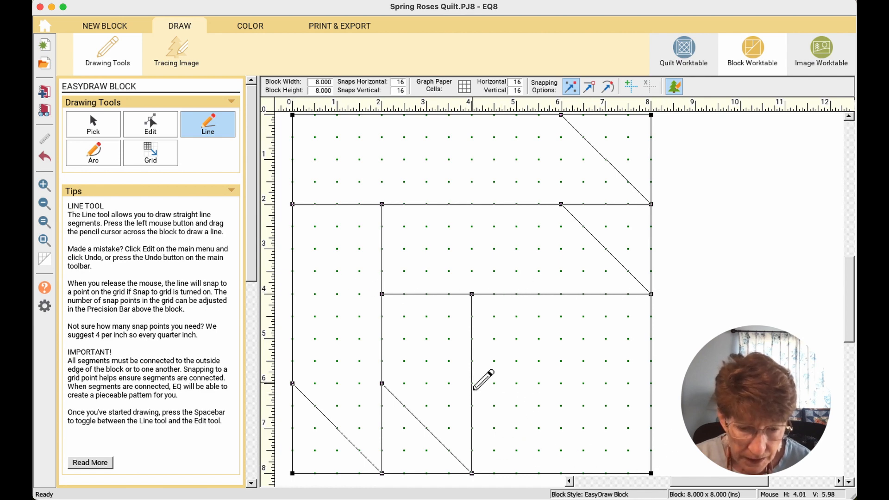
Step: Split the block's lower-right 4-inch square into four 2-inch squares with diagonals in all but the upper-left one, and add the block to the sketchbook
{"action": "left_click_drag", "start_coordinate": [471, 383], "coordinate": [561, 473]}
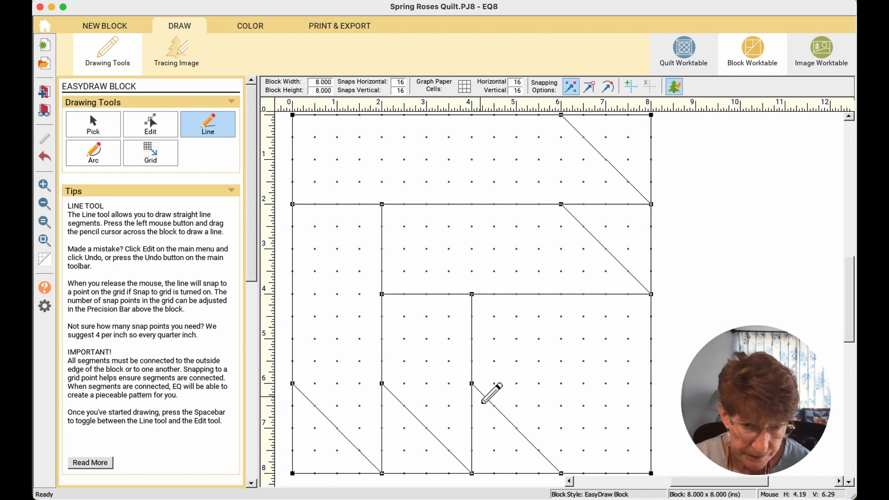
{"action": "left_click_drag", "start_coordinate": [472, 384], "coordinate": [650, 383]}
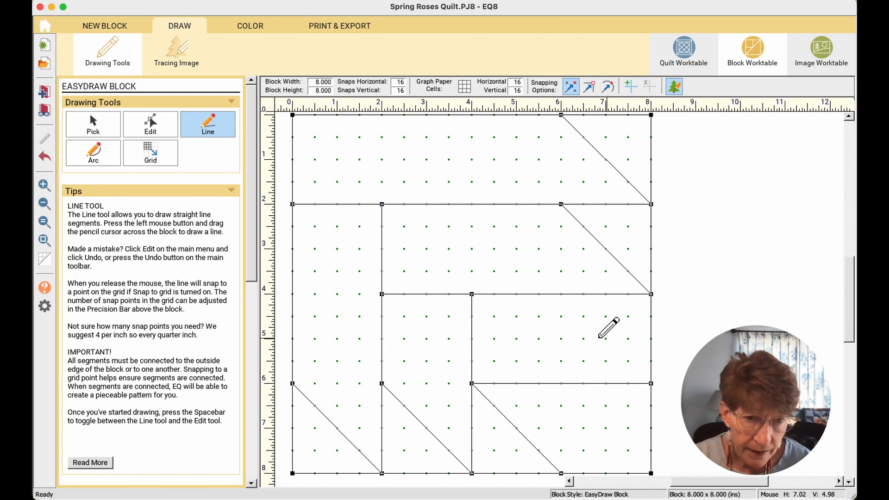
{"action": "mouse_move", "coordinate": [563, 301]}
{"action": "left_mouse_down"}
{"action": "mouse_move", "coordinate": [599, 327]}
{"action": "mouse_move", "coordinate": [615, 361]}
{"action": "mouse_move", "coordinate": [650, 384]}
{"action": "left_mouse_up"}
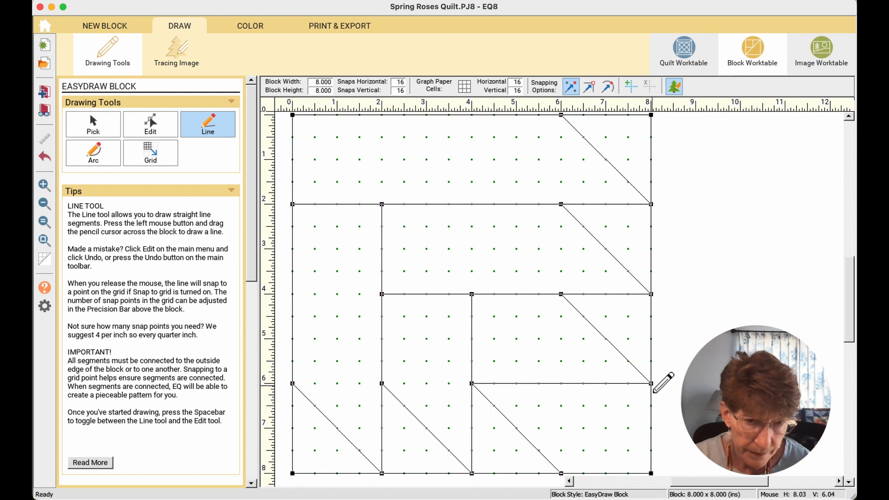
{"action": "left_click_drag", "start_coordinate": [561, 296], "coordinate": [561, 473]}
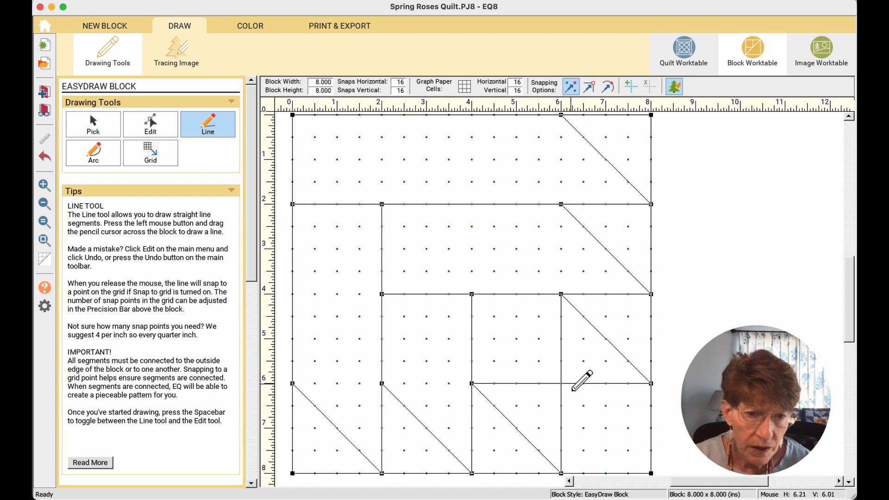
{"action": "left_click_drag", "start_coordinate": [564, 392], "coordinate": [651, 473]}
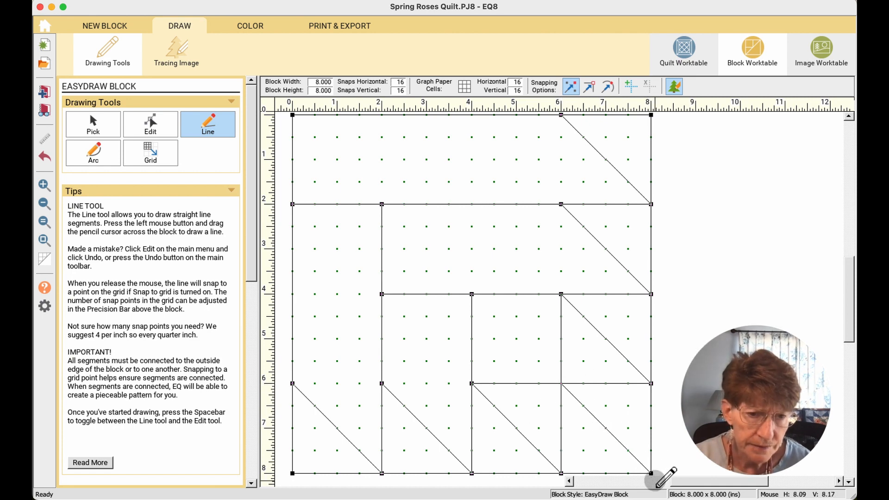
{"action": "left_click", "coordinate": [46, 94]}
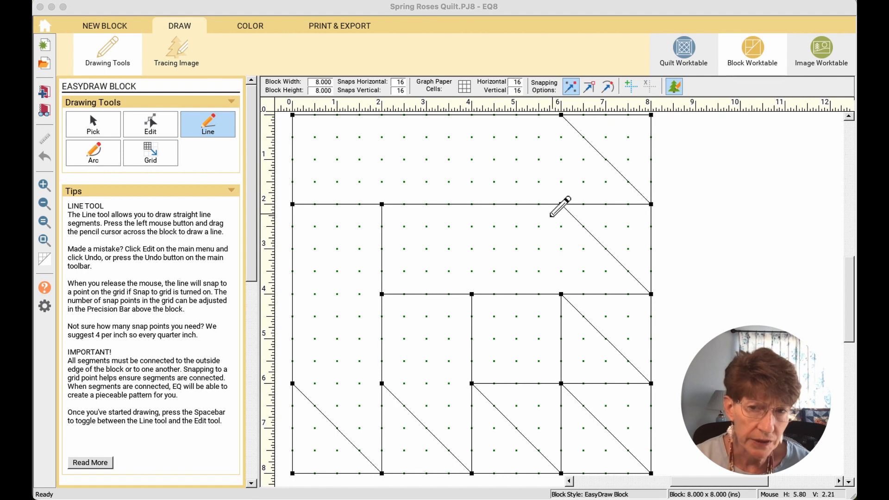
Step: Delete the diagonal at the right end of the top strip and redraw it from 6 inches across to 2 inches down the right edge
{"action": "left_click", "coordinate": [98, 129]}
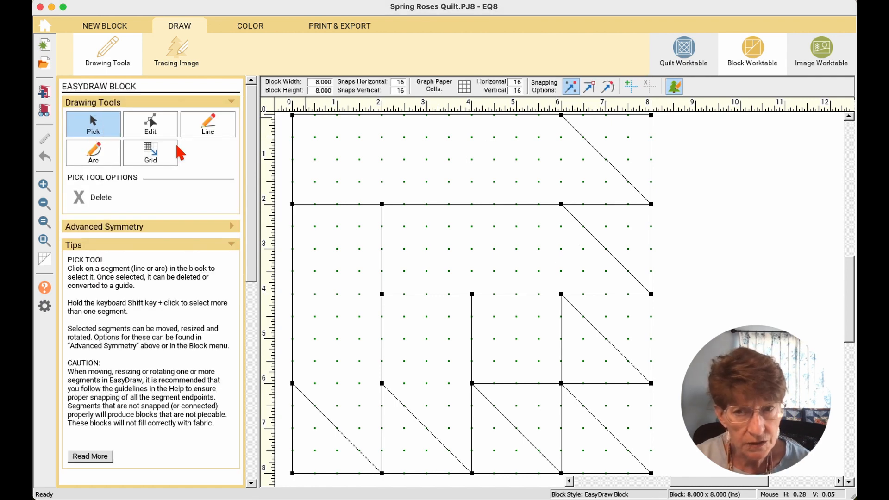
{"action": "left_click", "coordinate": [602, 161]}
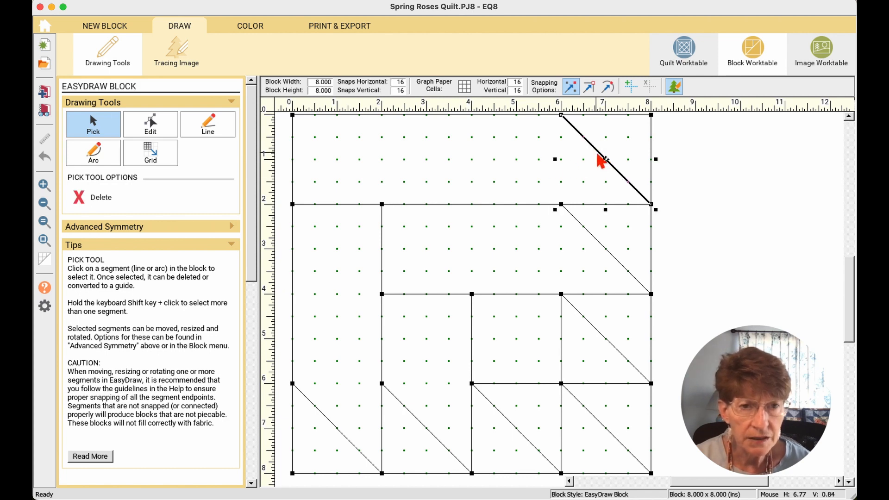
{"action": "right_click", "coordinate": [598, 153]}
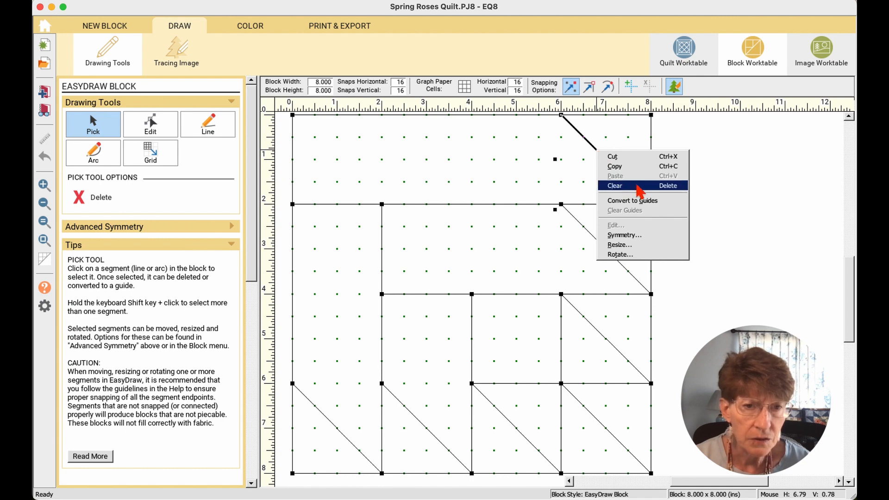
{"action": "left_click", "coordinate": [661, 185]}
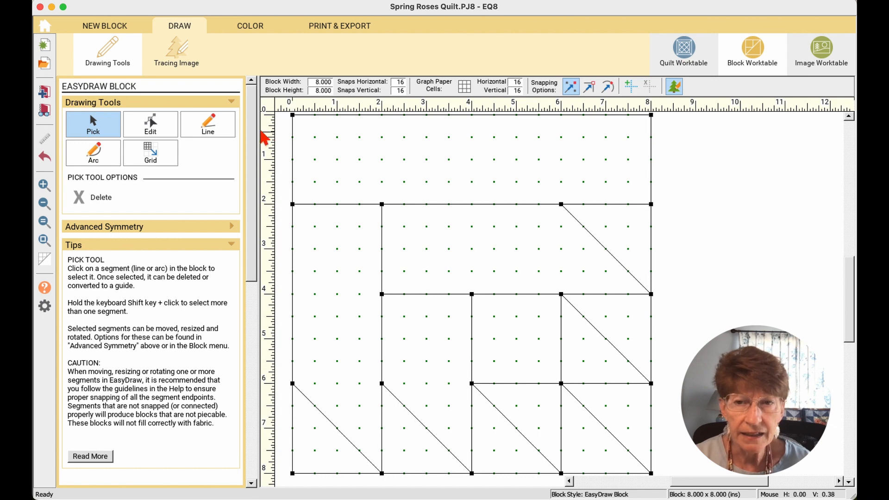
{"action": "left_click", "coordinate": [208, 125]}
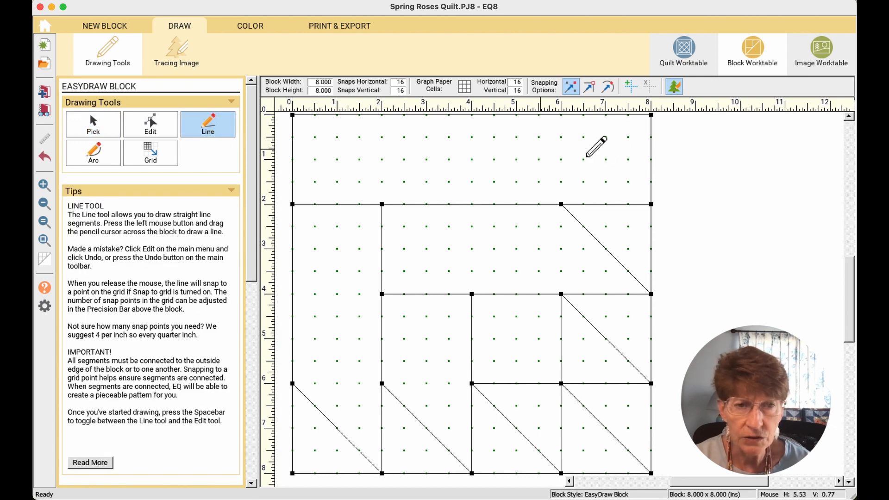
{"action": "left_click_drag", "start_coordinate": [561, 115], "coordinate": [650, 204]}
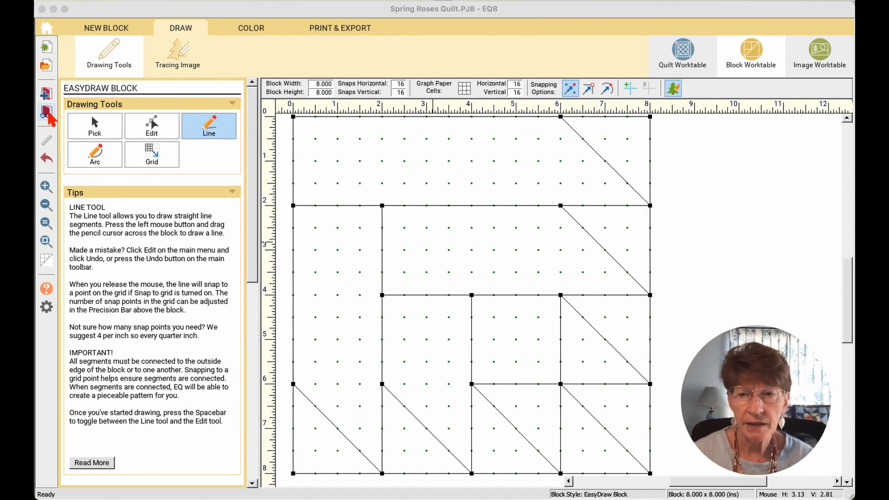
Step: Check the Project Sketchbook's Blocks section for the newly drawn block, and close the sketchbook
{"action": "left_click", "coordinate": [46, 113]}
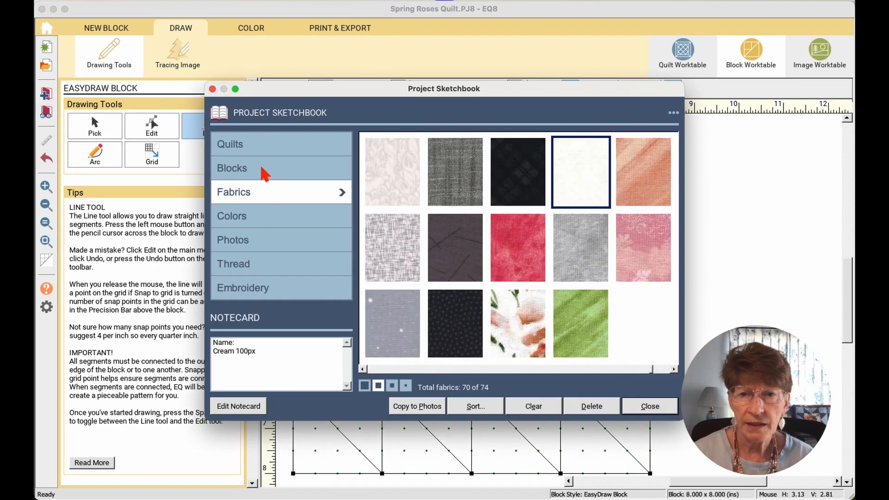
{"action": "left_click", "coordinate": [265, 174]}
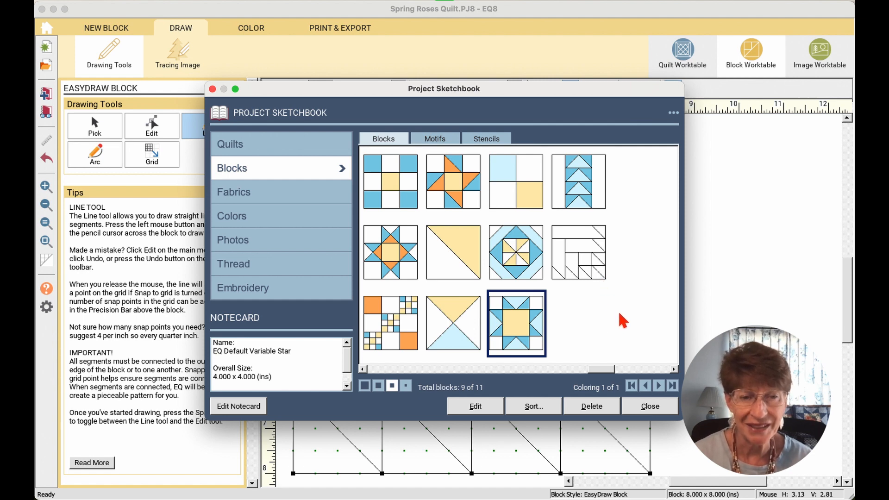
{"action": "left_click", "coordinate": [650, 406]}
Step: Paint the block's outer strip-end triangles, the 2-inch square and the background triangles of the lower-right quarter with the off-white fabric
{"action": "left_click", "coordinate": [263, 29]}
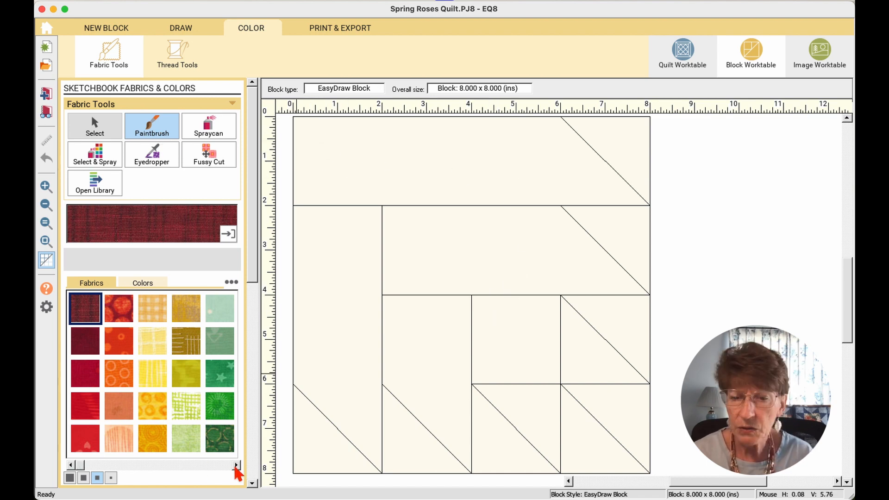
{"action": "left_click_drag", "start_coordinate": [99, 465], "coordinate": [233, 456]}
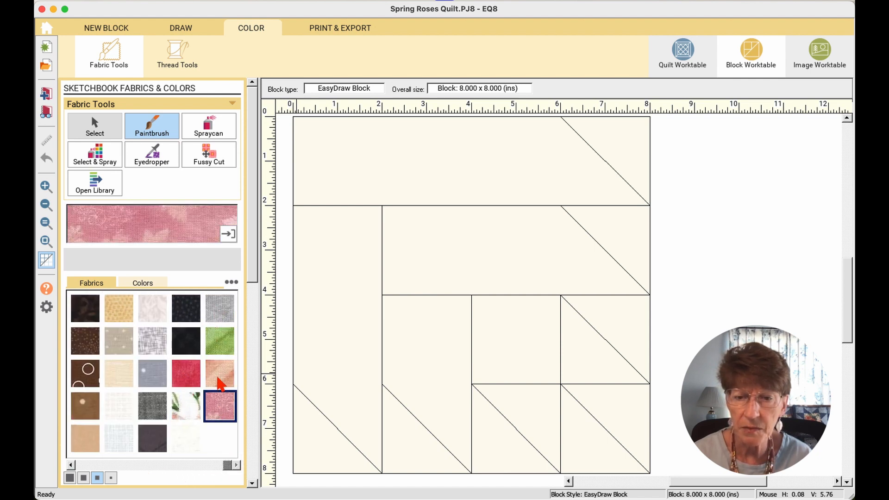
{"action": "left_click", "coordinate": [186, 440]}
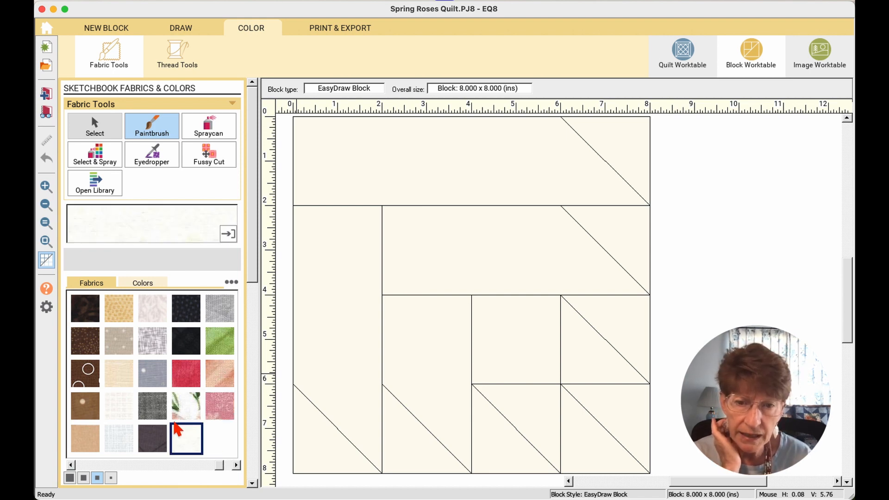
{"action": "left_click", "coordinate": [328, 451]}
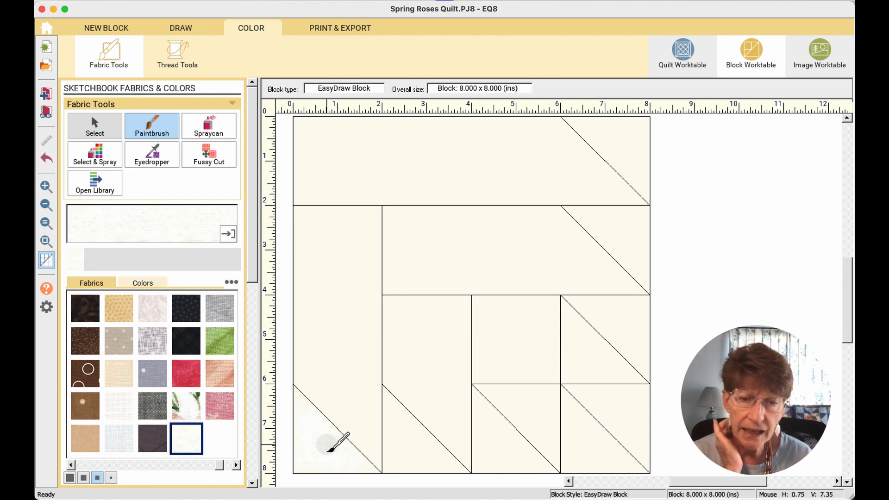
{"action": "left_click", "coordinate": [388, 455]}
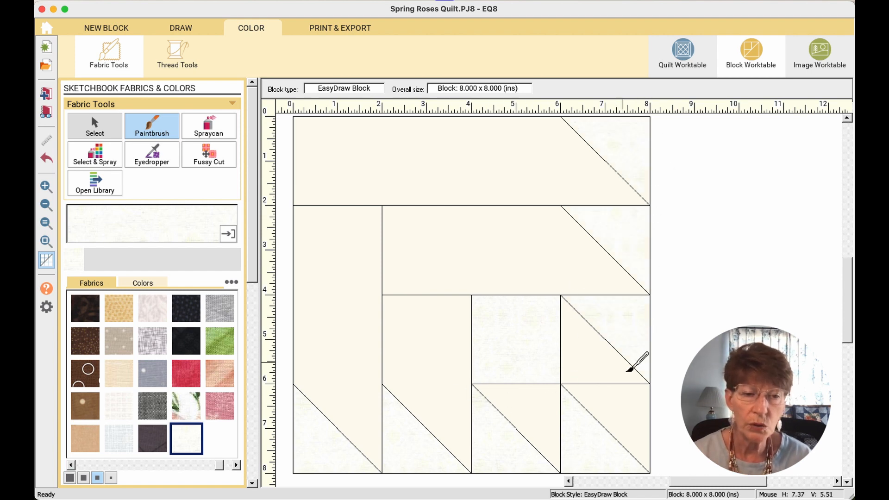
Step: Paint the two adjoining triangles along the bottom of the lower-right quarter with the red fabric, forming a slanted parallelogram
{"action": "left_click", "coordinate": [200, 379]}
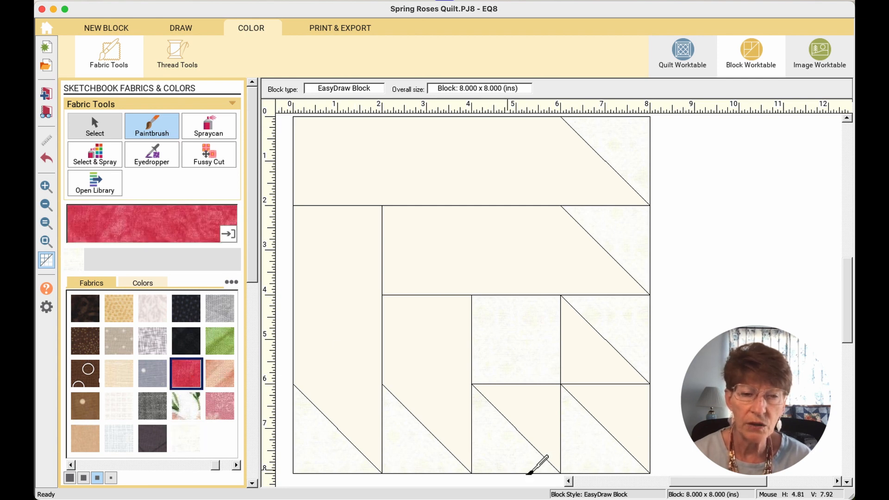
{"action": "left_click", "coordinate": [547, 416]}
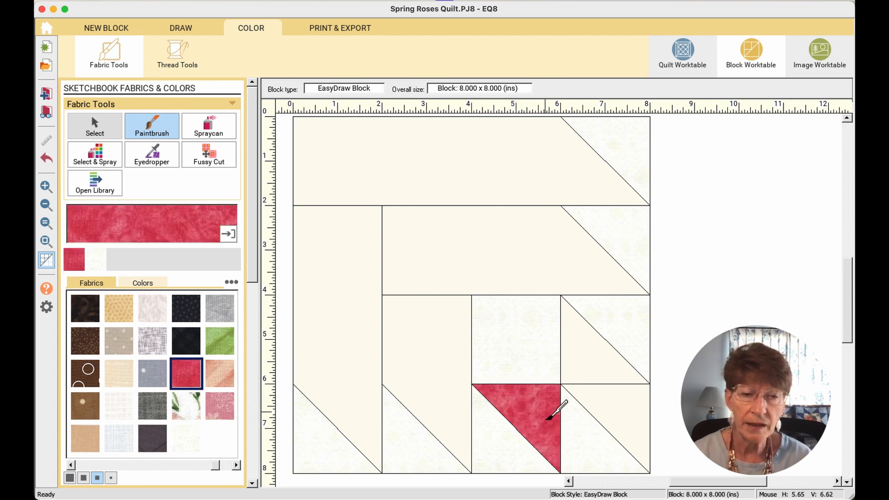
{"action": "left_click", "coordinate": [579, 437]}
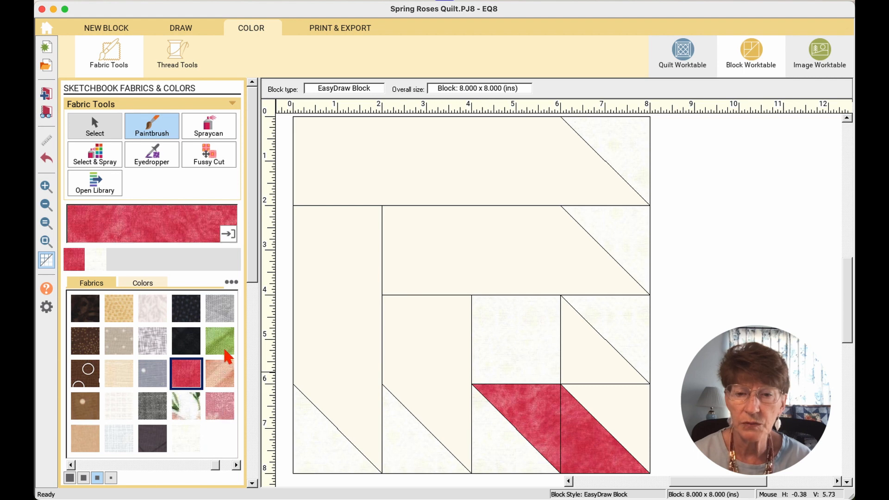
Step: Paint the top horizontal strip and the two remaining triangles along the lower-right quarter's right edge with the gray fabric
{"action": "left_click", "coordinate": [220, 311]}
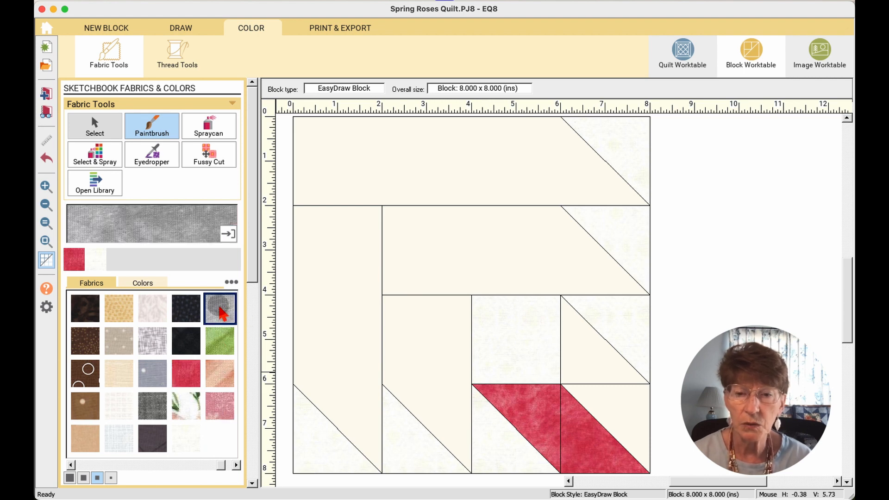
{"action": "left_click", "coordinate": [416, 156]}
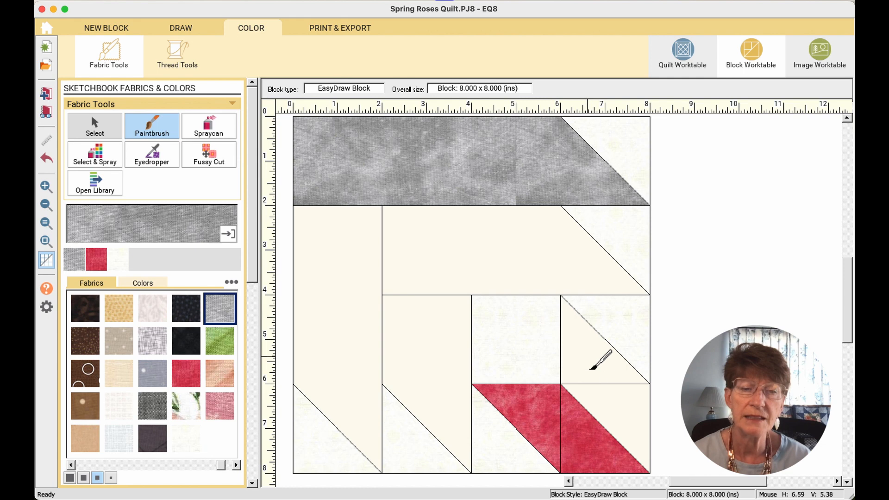
{"action": "left_click", "coordinate": [638, 417]}
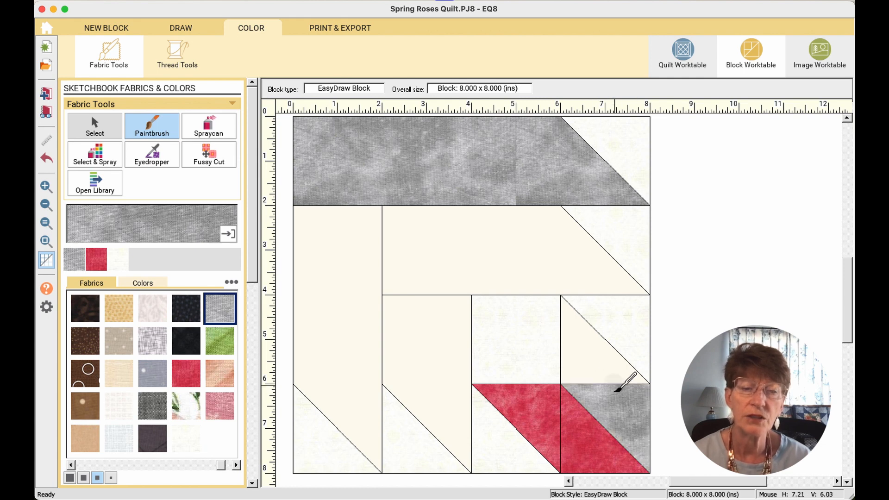
{"action": "left_click", "coordinate": [610, 373]}
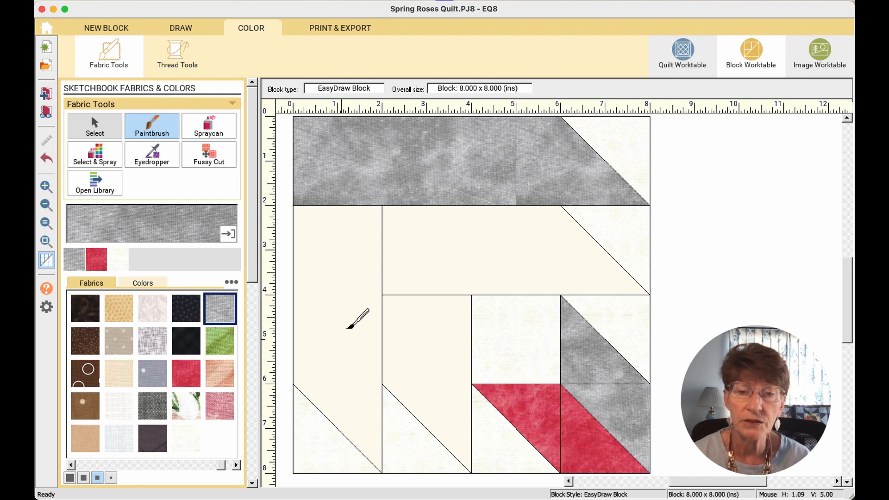
Step: Paint the outer vertical strip green, the inner horizontal strip peach and the inner vertical strip with the pink leaf fabric
{"action": "left_click", "coordinate": [219, 340]}
{"action": "left_click", "coordinate": [325, 346]}
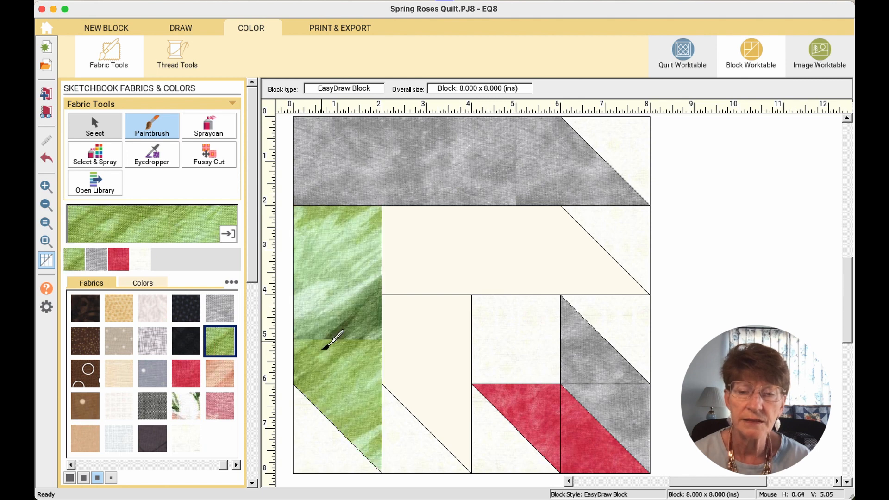
{"action": "left_click", "coordinate": [227, 377]}
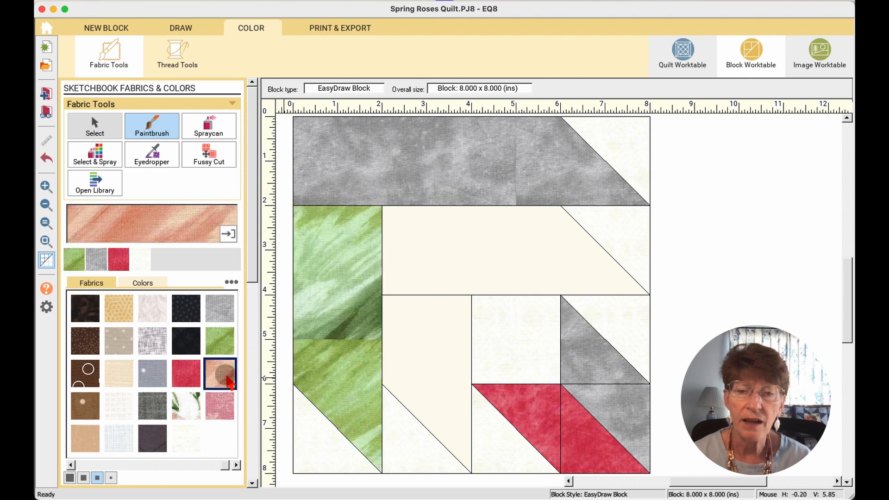
{"action": "left_click", "coordinate": [433, 267]}
{"action": "left_click", "coordinate": [216, 408]}
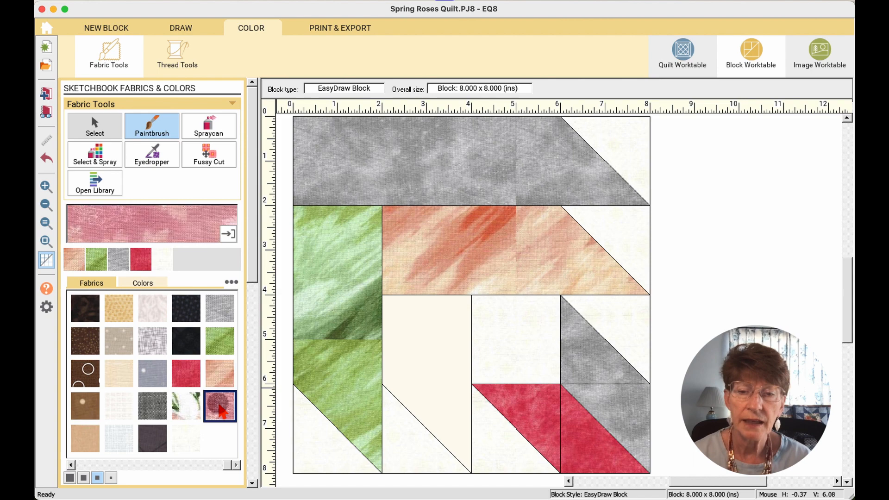
{"action": "left_click", "coordinate": [438, 391]}
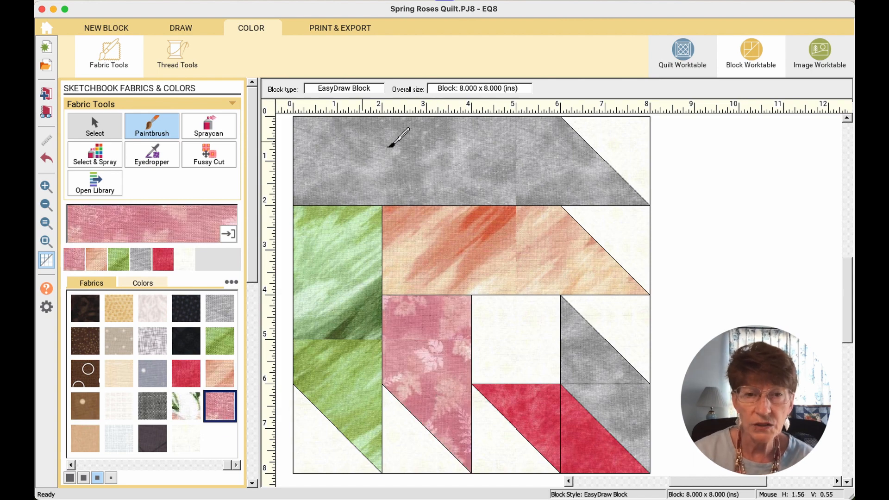
Step: Add the colored block to the sketchbook, check it in the Blocks section and close the sketchbook
{"action": "left_click", "coordinate": [48, 97]}
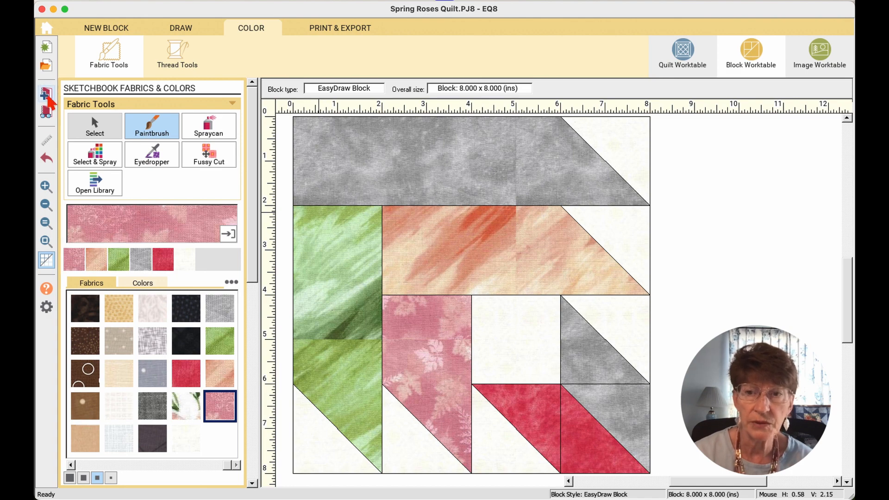
{"action": "left_click", "coordinate": [47, 114]}
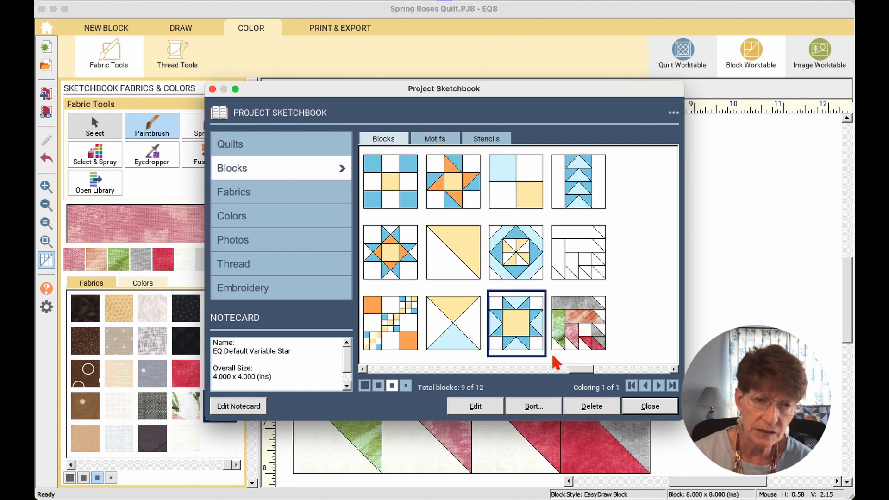
{"action": "left_click", "coordinate": [670, 410]}
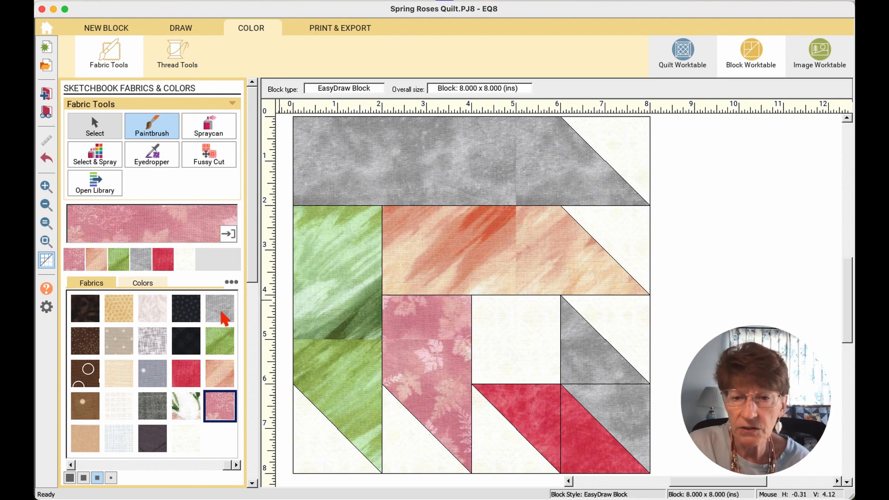
Step: Swap the two fabrics for a second coloring: green on the top strip and the two gray triangles, gray on the outer vertical strip
{"action": "left_click", "coordinate": [226, 346]}
{"action": "left_click", "coordinate": [421, 182]}
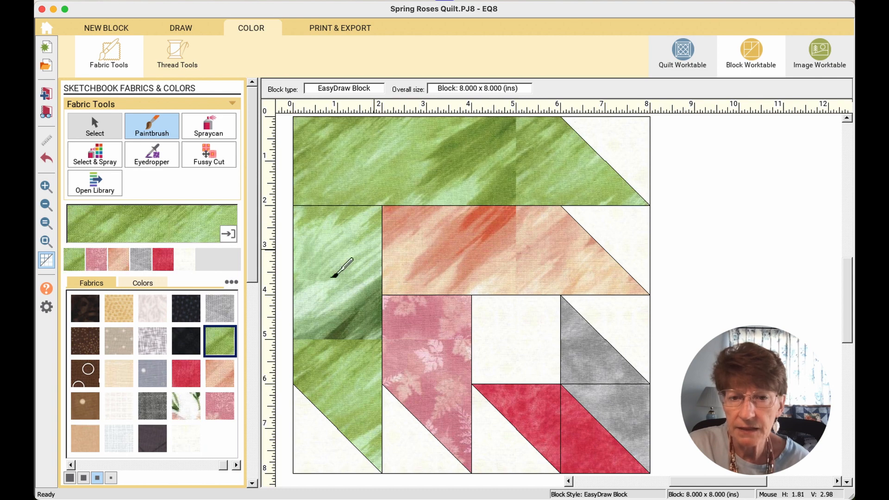
{"action": "left_click", "coordinate": [220, 308]}
{"action": "left_click", "coordinate": [348, 314]}
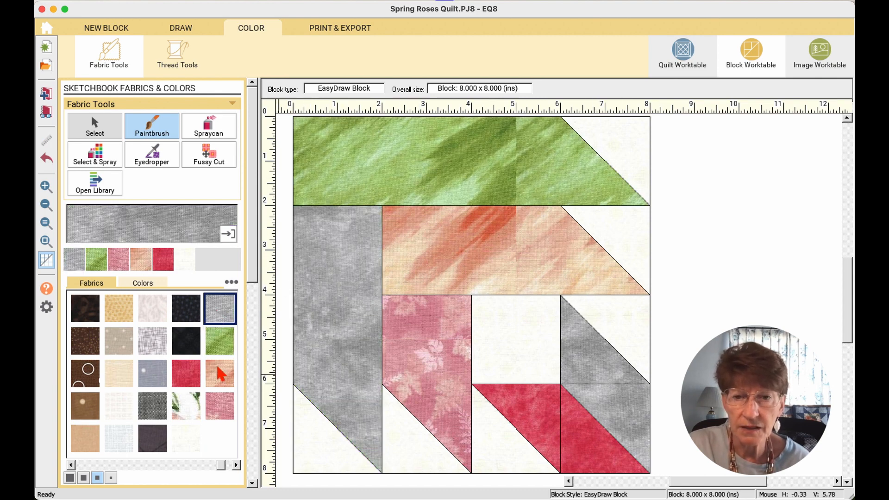
{"action": "left_click", "coordinate": [220, 340]}
{"action": "left_click", "coordinate": [584, 366]}
{"action": "left_click", "coordinate": [627, 419]}
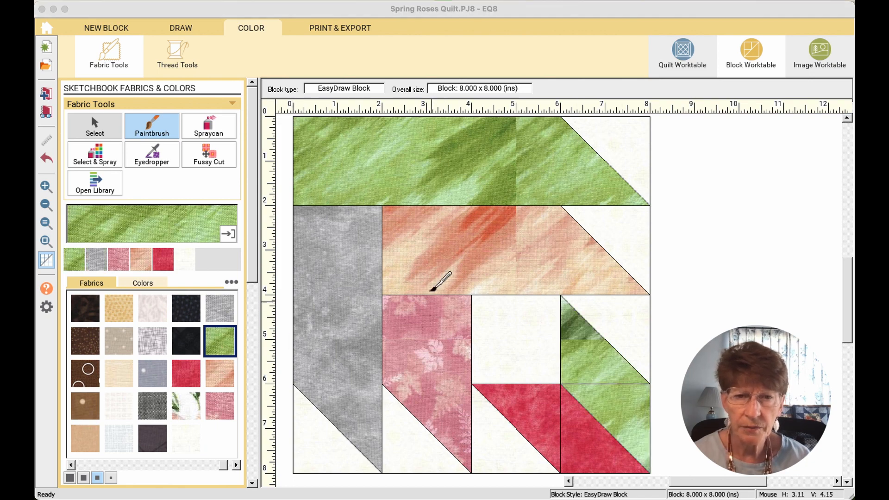
Step: Paint the inner vertical strip peach and the inner horizontal strip with the pink leaf fabric, and add this coloring to the sketchbook
{"action": "left_click", "coordinate": [221, 376]}
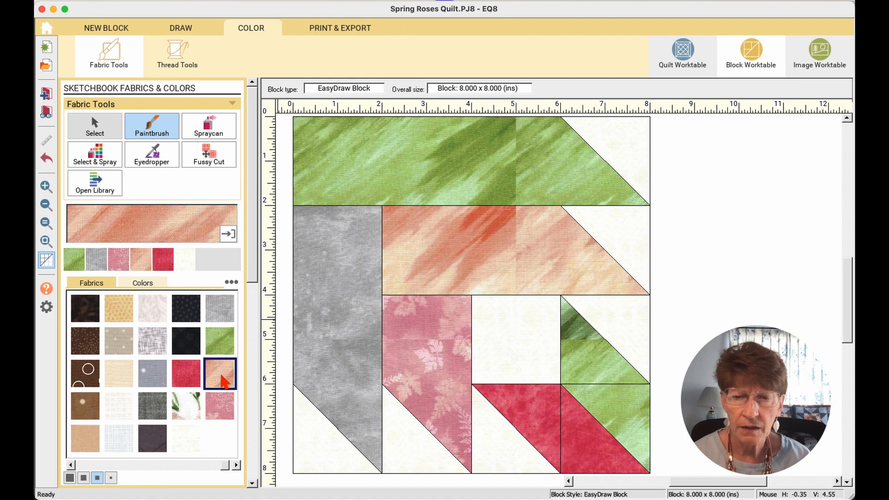
{"action": "left_click", "coordinate": [438, 371]}
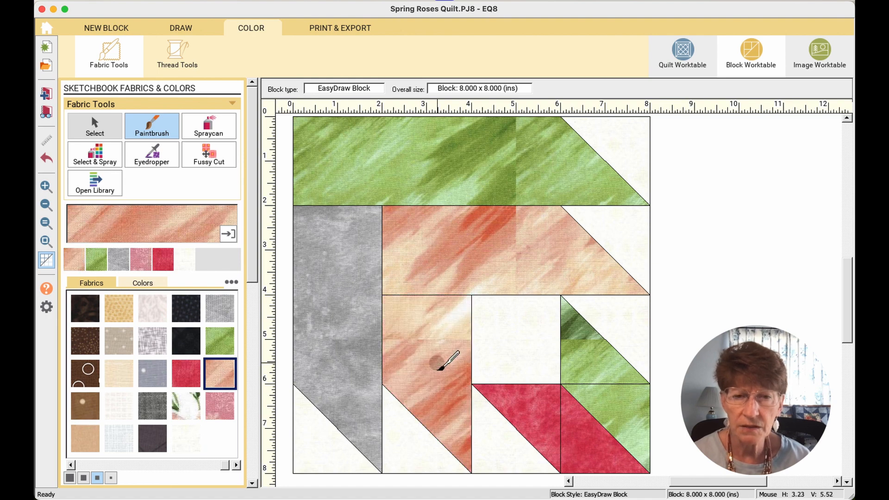
{"action": "left_click", "coordinate": [215, 407]}
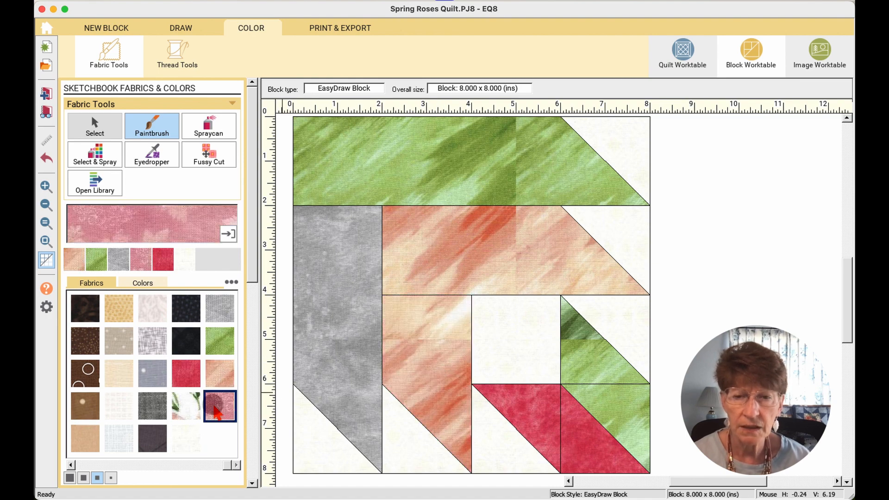
{"action": "left_click", "coordinate": [462, 233]}
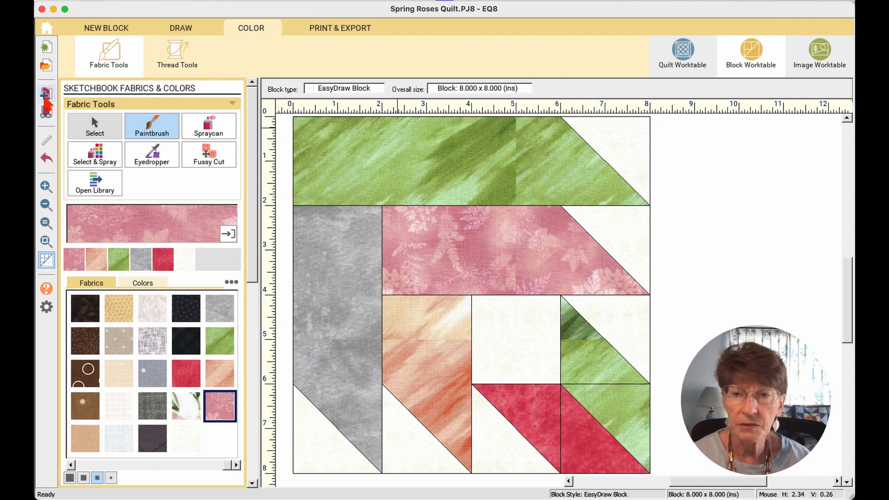
Step: Review the uncolored, gray-topped and green-topped versions of the new block in the sketchbook, and return to the worktable with the green-topped one
{"action": "left_click", "coordinate": [48, 114]}
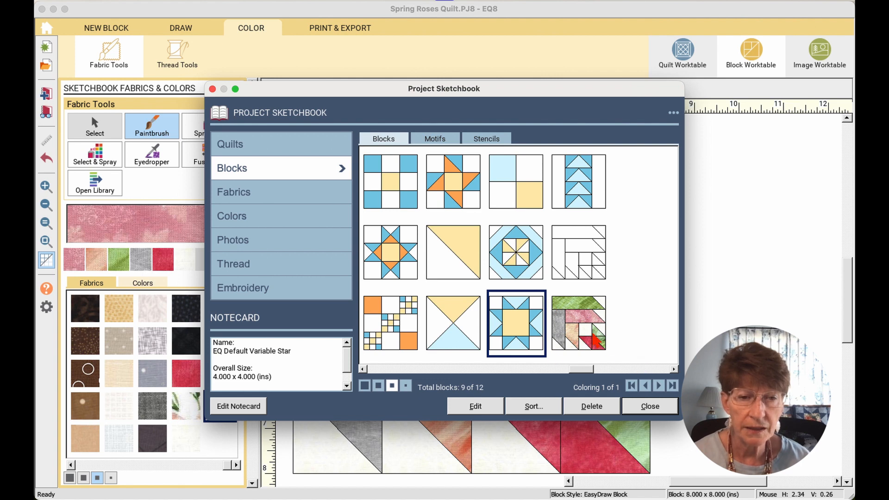
{"action": "left_click", "coordinate": [588, 329]}
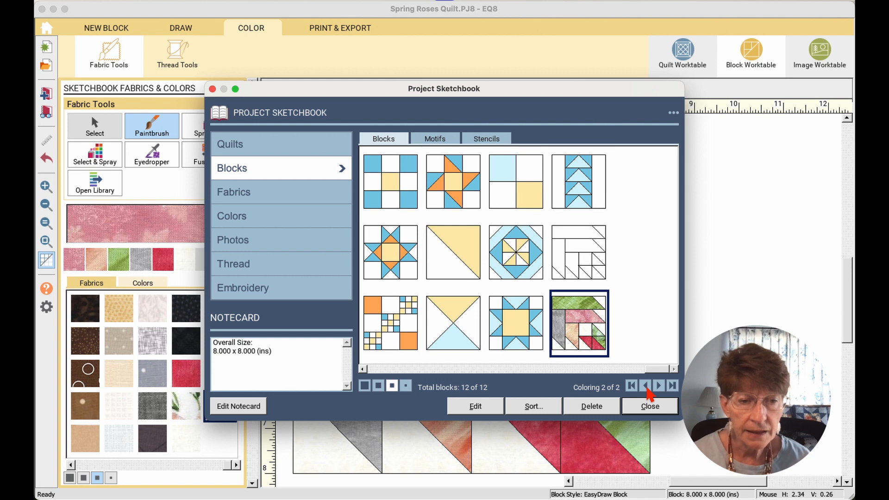
{"action": "left_click", "coordinate": [646, 386]}
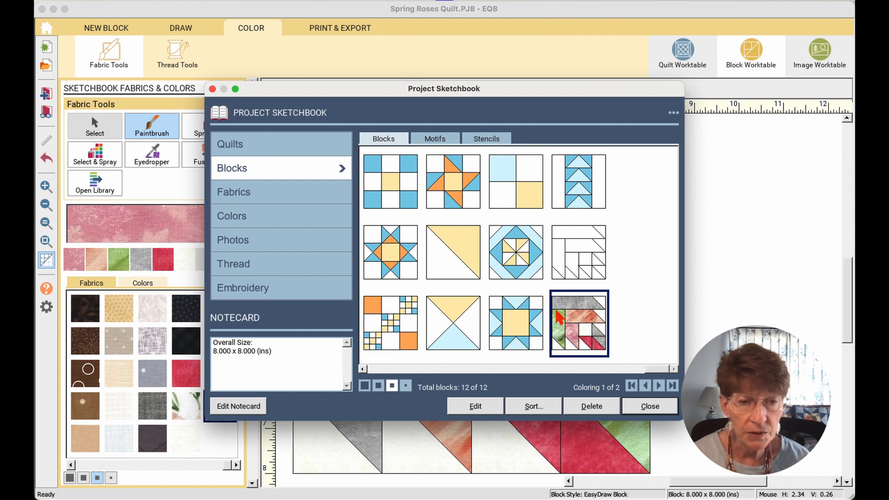
{"action": "left_click", "coordinate": [648, 387]}
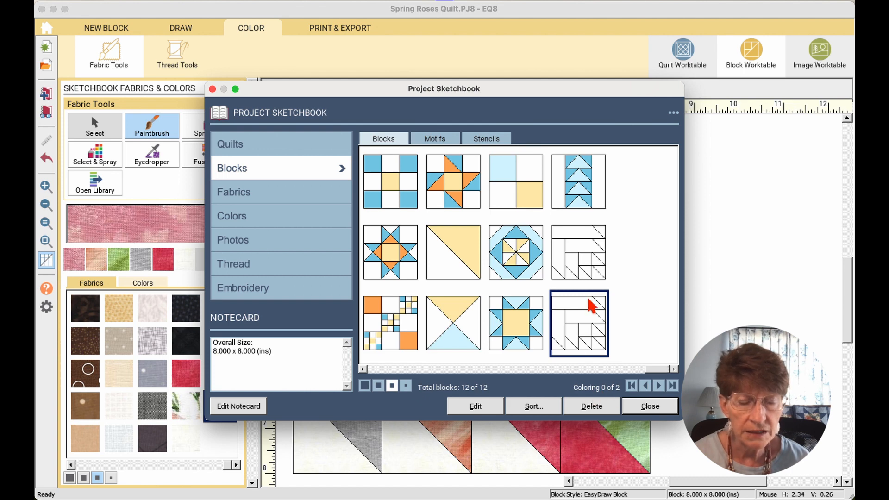
{"action": "left_click", "coordinate": [658, 387]}
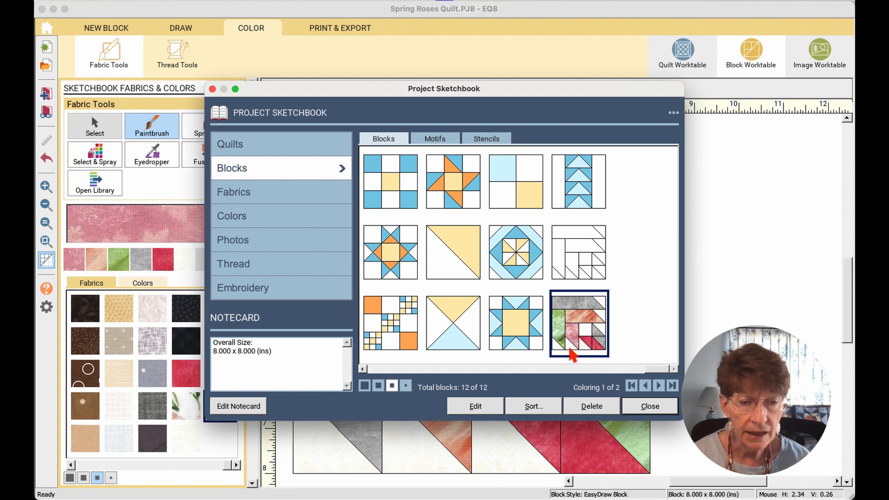
{"action": "left_click", "coordinate": [659, 387]}
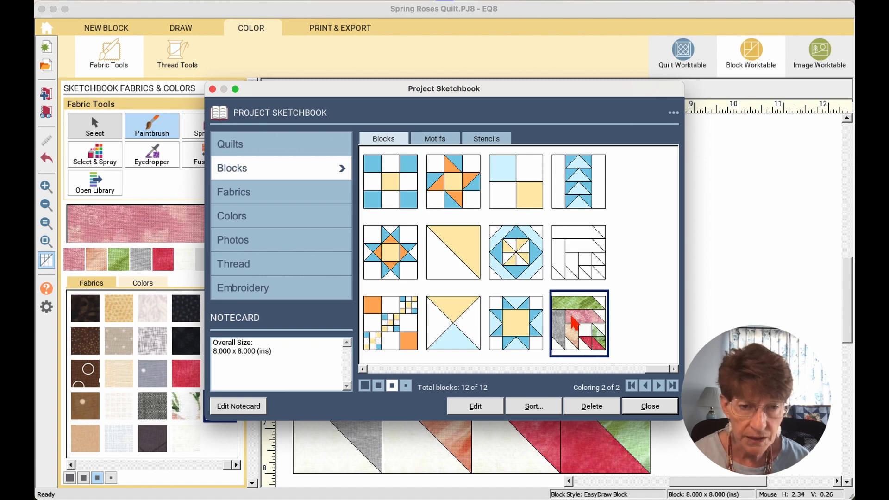
{"action": "double_click", "coordinate": [606, 344]}
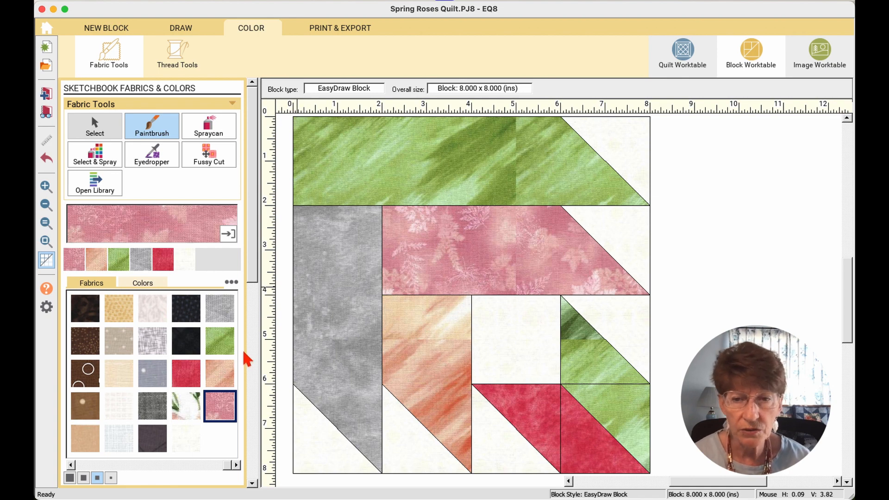
Step: Recolor the block with peach on the top strip, pink leaf fabric on the outer vertical strip and gray on the inner horizontal strip
{"action": "left_click", "coordinate": [217, 376]}
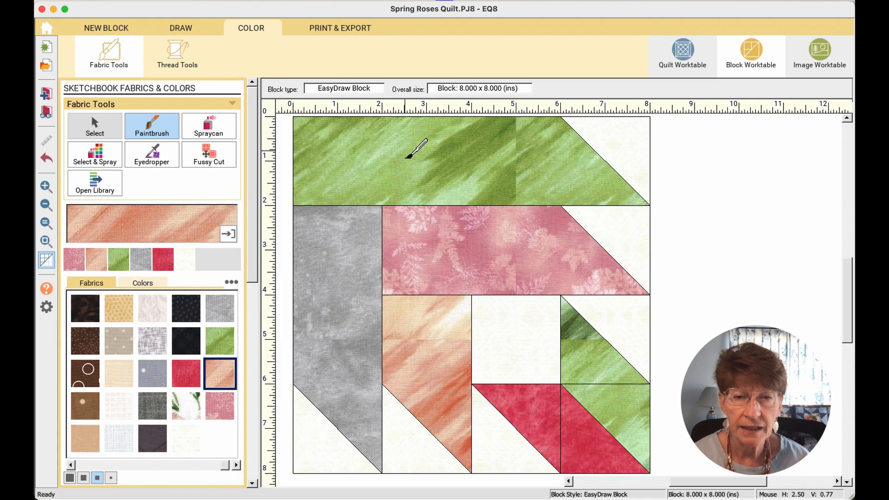
{"action": "left_click", "coordinate": [407, 156]}
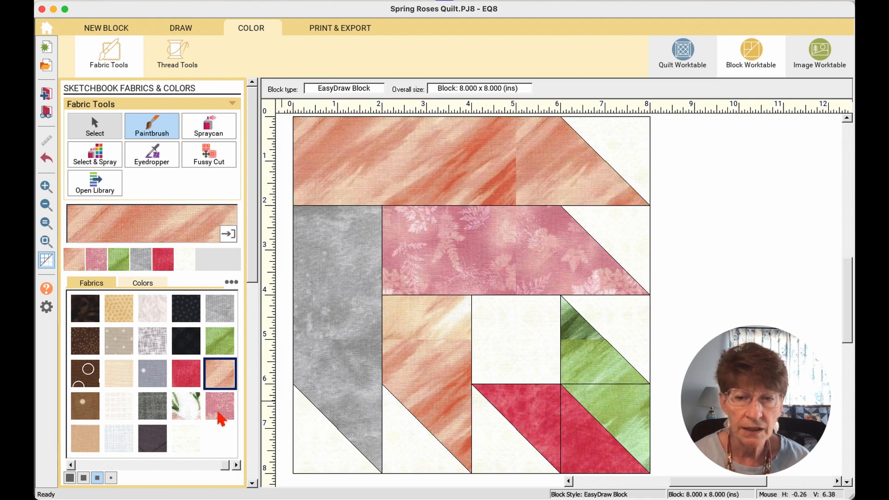
{"action": "left_click", "coordinate": [220, 412]}
{"action": "left_click", "coordinate": [332, 288]}
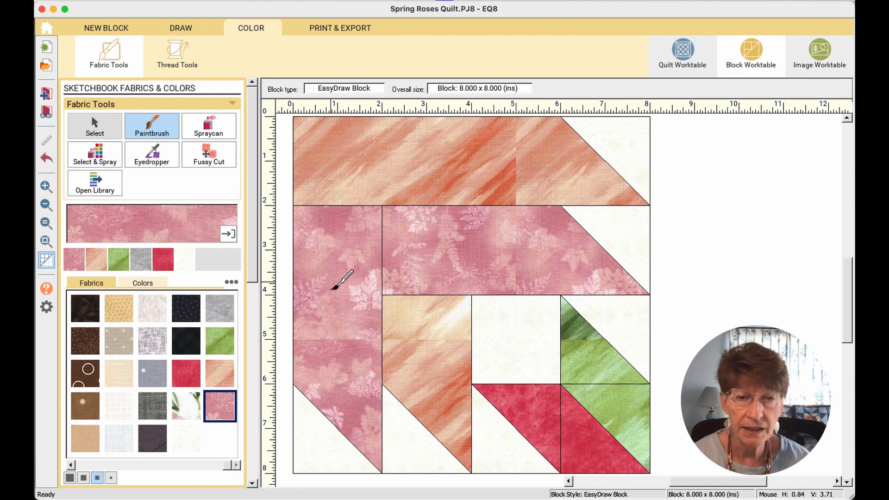
{"action": "left_click", "coordinate": [229, 314]}
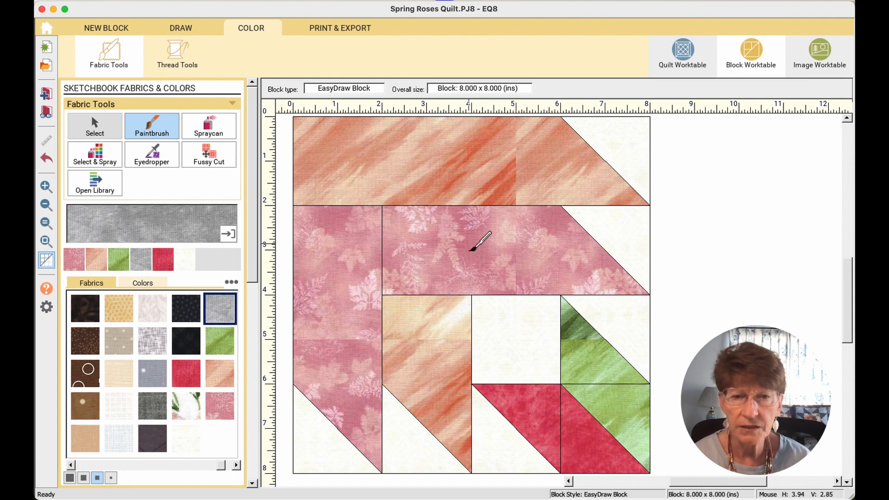
{"action": "left_click", "coordinate": [470, 250]}
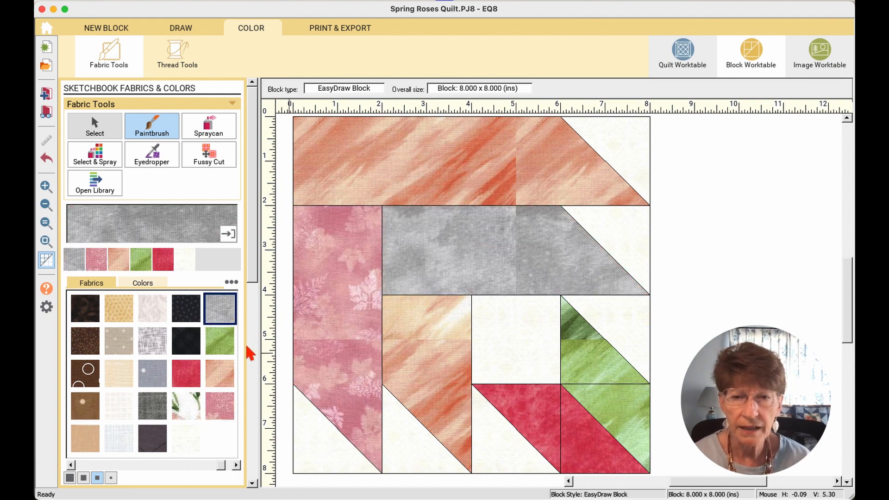
Step: Paint the inner vertical strip green and the two green triangles beside the red pieces peach
{"action": "left_click", "coordinate": [230, 346]}
{"action": "left_click", "coordinate": [446, 366]}
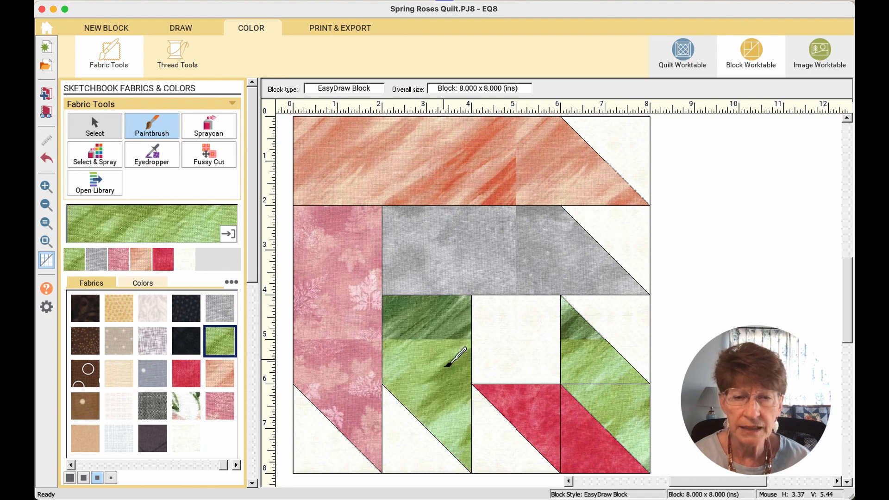
{"action": "left_click", "coordinate": [225, 372]}
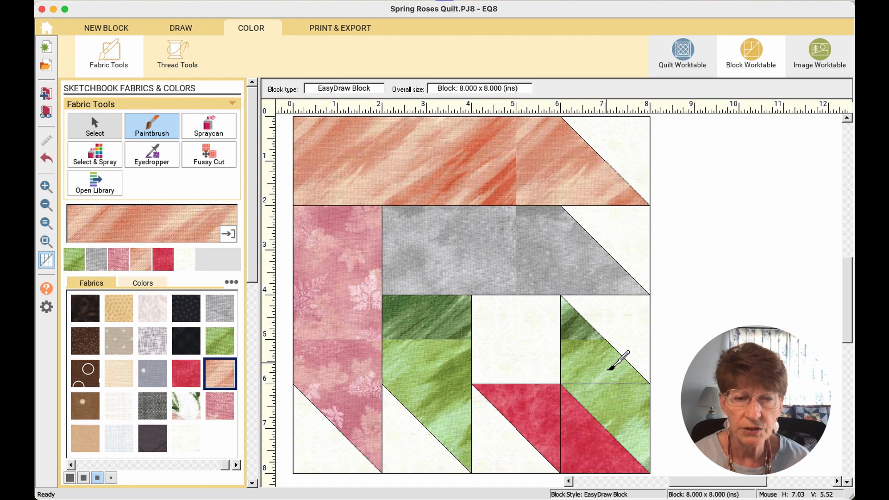
{"action": "left_click", "coordinate": [609, 366]}
{"action": "left_click", "coordinate": [630, 410]}
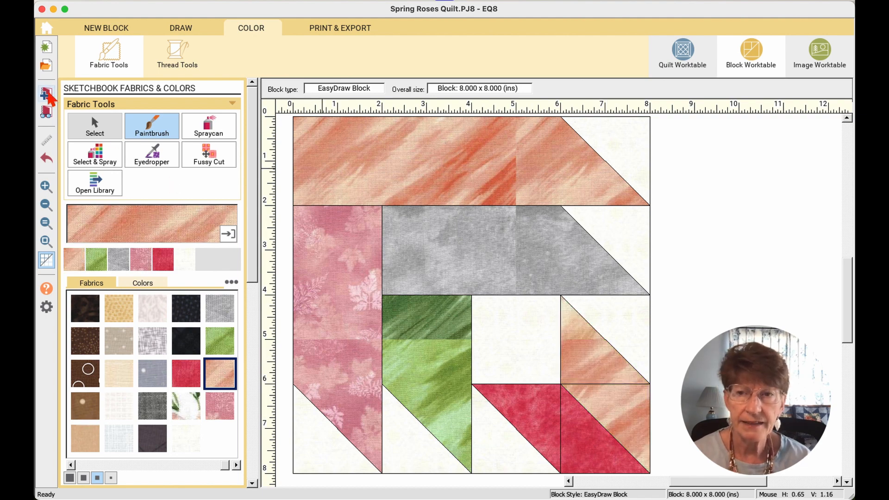
Step: Add the peach-topped coloring to the sketchbook, check its uncolored and colored versions among the blocks, and close the sketchbook
{"action": "left_click", "coordinate": [46, 112]}
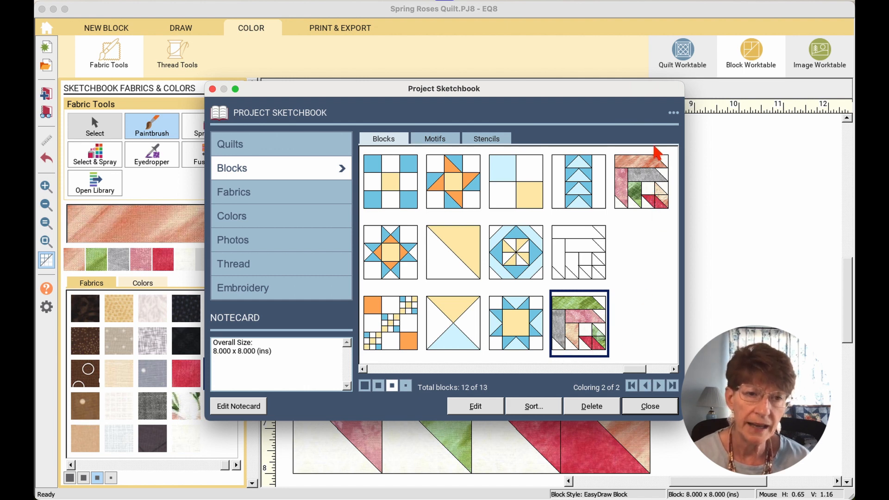
{"action": "left_click", "coordinate": [646, 175]}
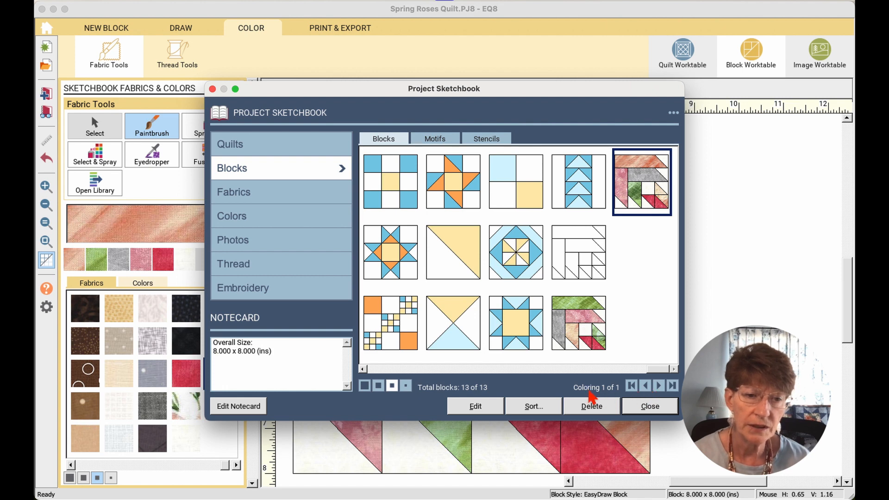
{"action": "left_click", "coordinate": [644, 386]}
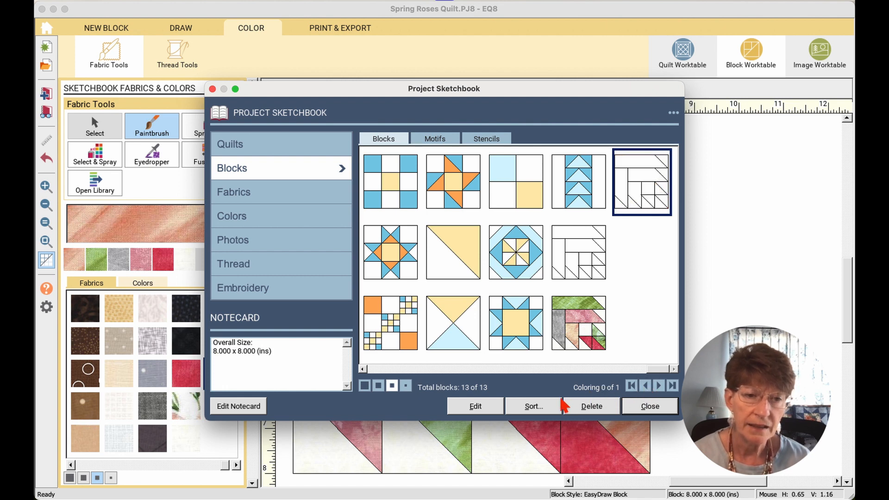
{"action": "left_click", "coordinate": [659, 385]}
{"action": "left_click", "coordinate": [659, 407]}
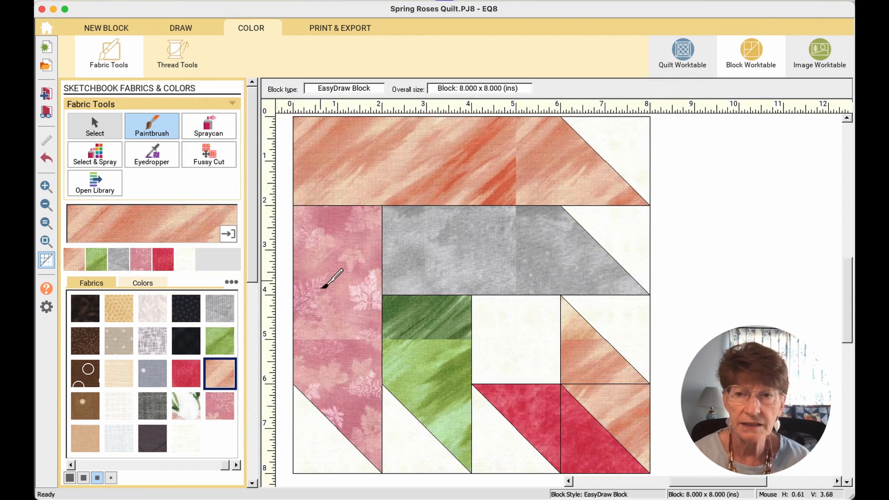
Step: Paint the top strip with the pink leaf fabric, the outer vertical strip peach and the inner horizontal strip green
{"action": "left_click", "coordinate": [218, 406]}
{"action": "left_click", "coordinate": [369, 151]}
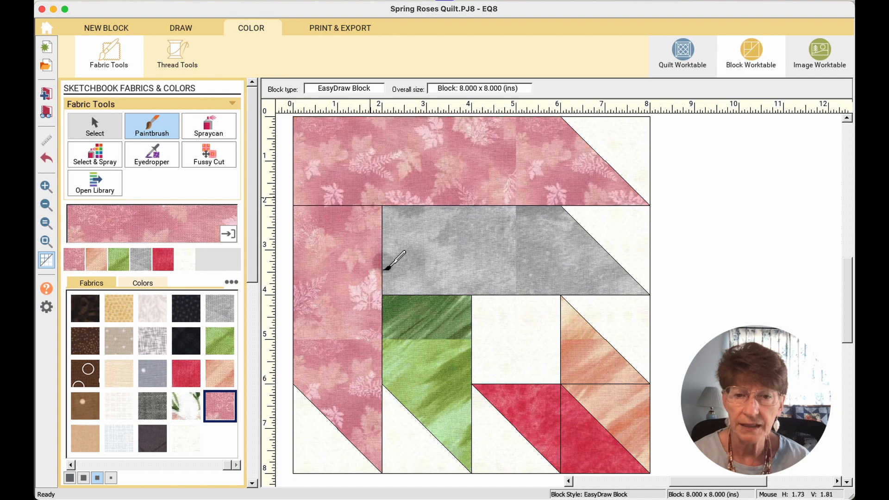
{"action": "left_click", "coordinate": [225, 380]}
{"action": "left_click", "coordinate": [319, 322]}
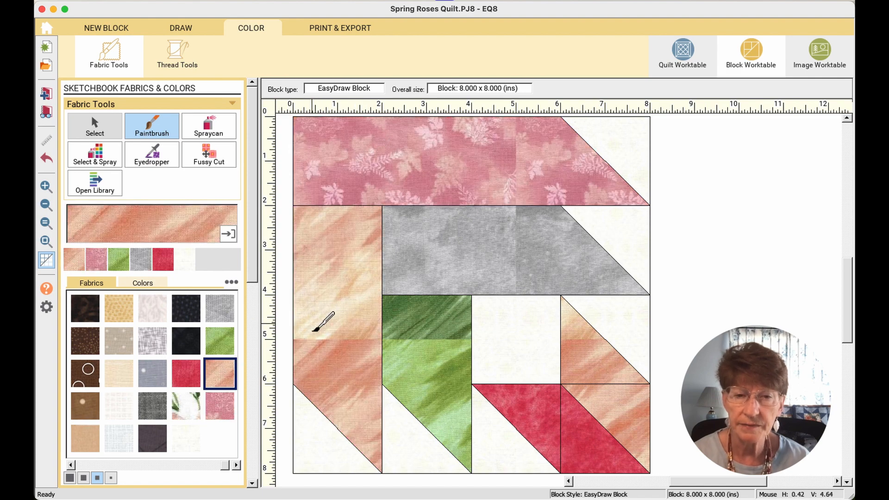
{"action": "left_click", "coordinate": [221, 348]}
{"action": "left_click", "coordinate": [472, 263]}
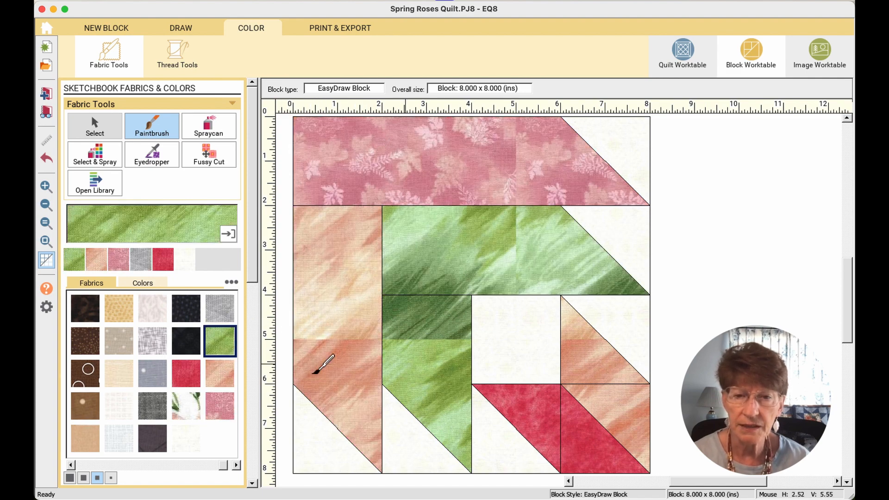
Step: Paint the inner vertical strip gray and the two peach triangles with the pink leaf fabric, and add this coloring to the sketchbook
{"action": "left_click", "coordinate": [226, 311]}
{"action": "left_click", "coordinate": [444, 368]}
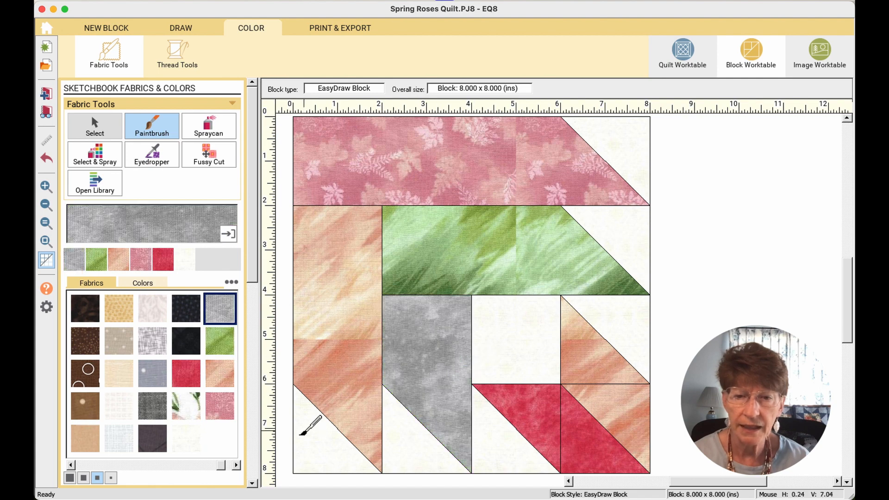
{"action": "left_click", "coordinate": [221, 409]}
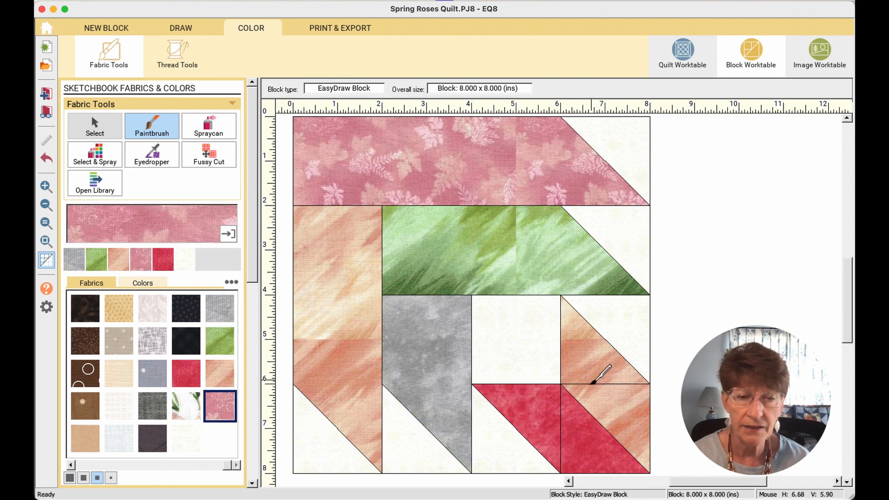
{"action": "left_click", "coordinate": [590, 364]}
{"action": "left_click", "coordinate": [612, 407]}
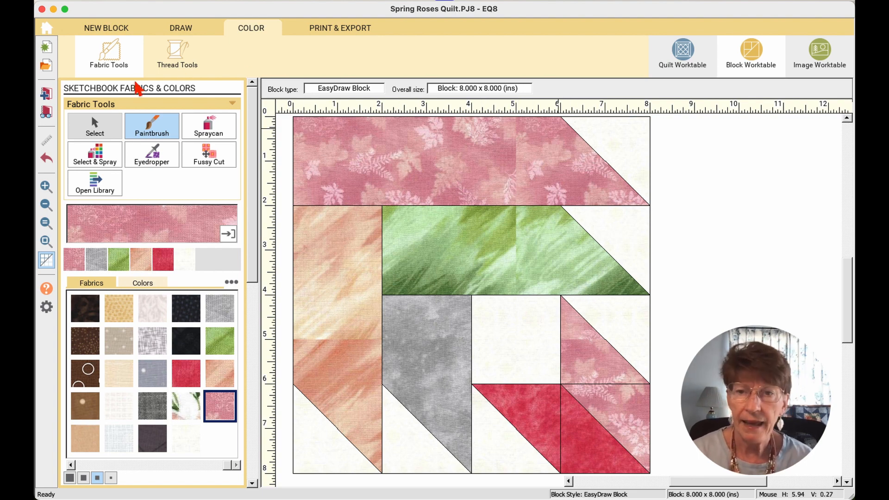
{"action": "left_click", "coordinate": [46, 94]}
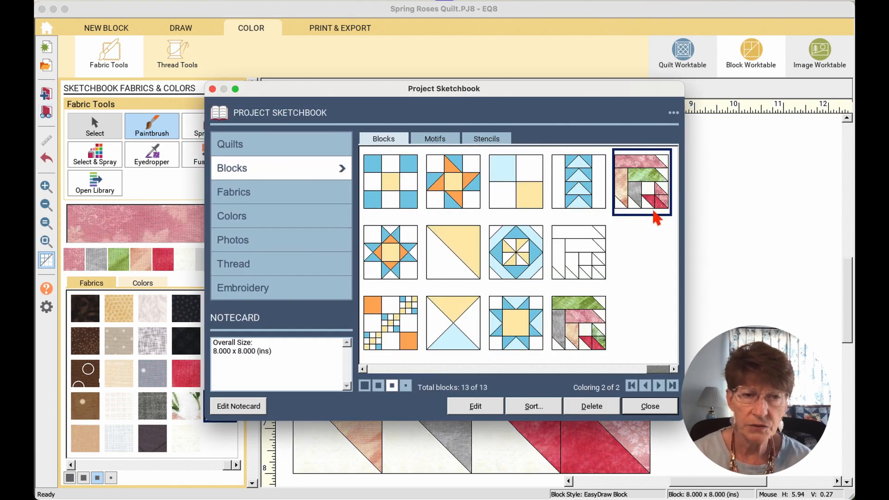
{"action": "double_click", "coordinate": [578, 340]}
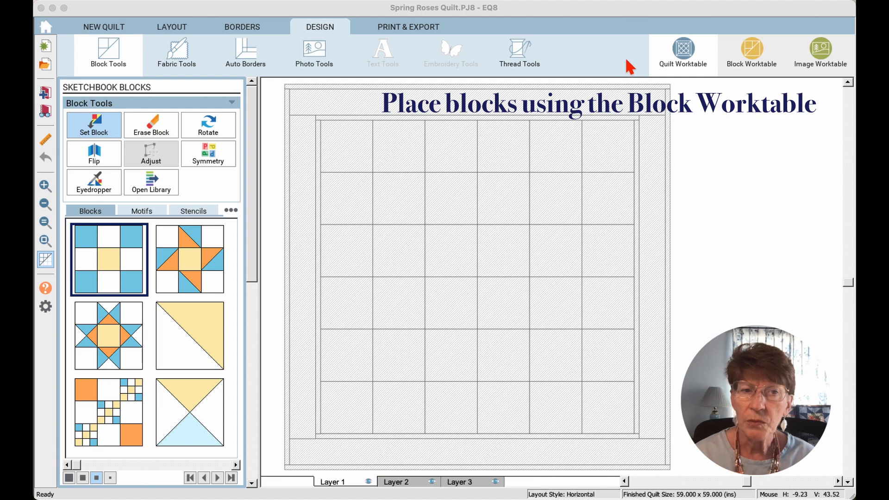
Step: On the Quilt Worktable, check the saved quilt layout in the Quilts section of the project sketchbook and close it
{"action": "left_click", "coordinate": [48, 118]}
{"action": "left_click", "coordinate": [254, 141]}
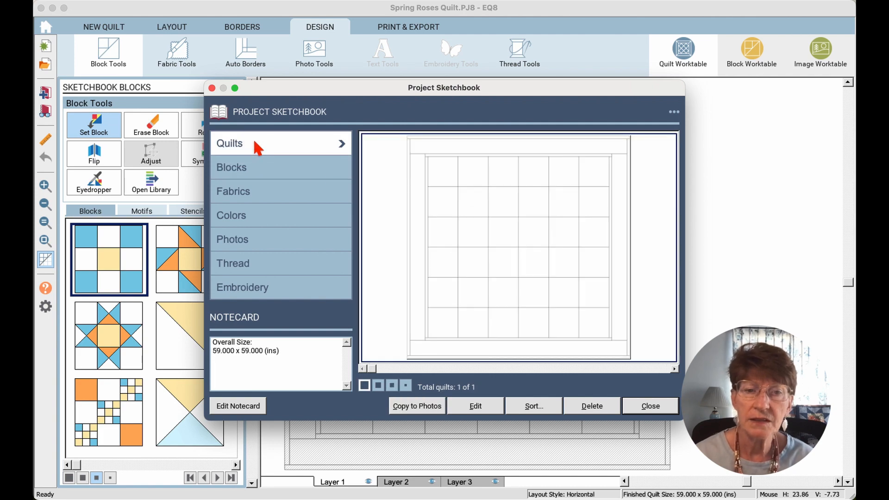
{"action": "left_click", "coordinate": [658, 404]}
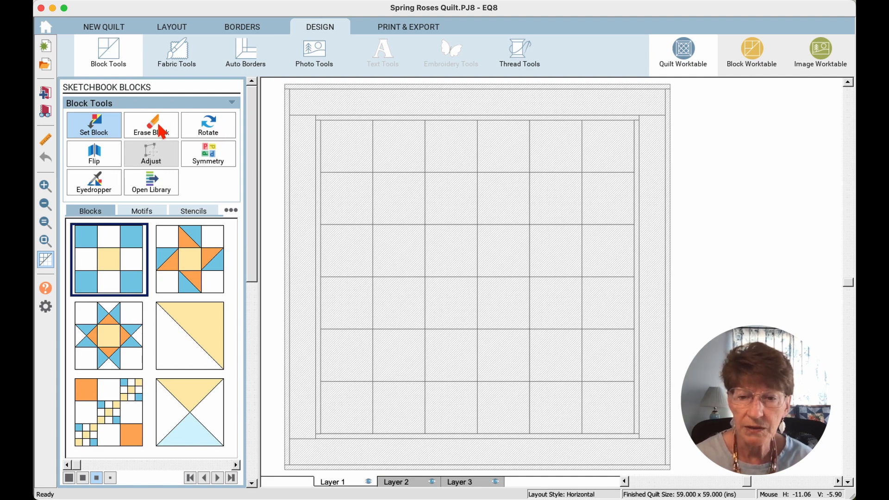
Step: Find the two versions of the new block among the sketchbook blocks and examine the saved colorings of each
{"action": "left_click", "coordinate": [208, 465]}
{"action": "left_click", "coordinate": [223, 465]}
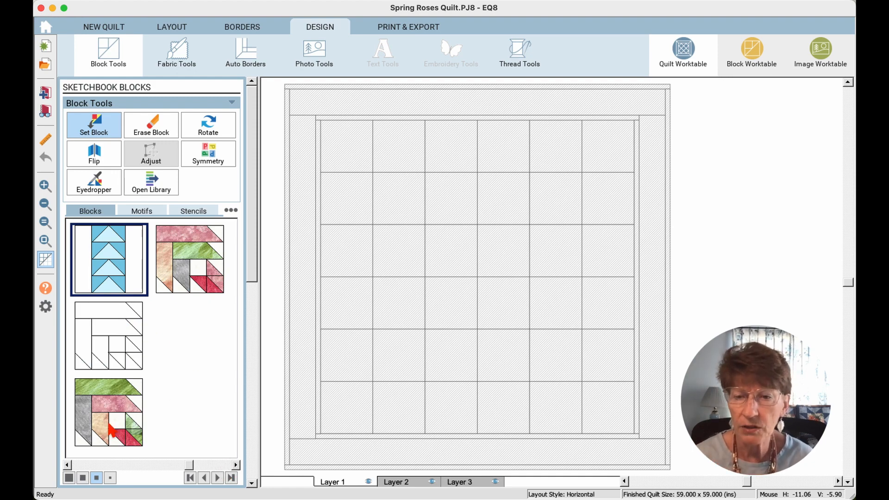
{"action": "left_click", "coordinate": [107, 408]}
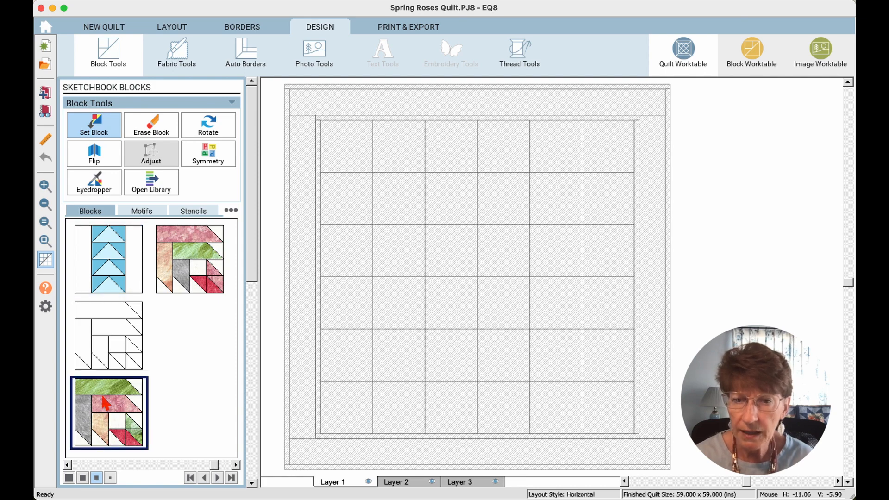
{"action": "left_click", "coordinate": [208, 479]}
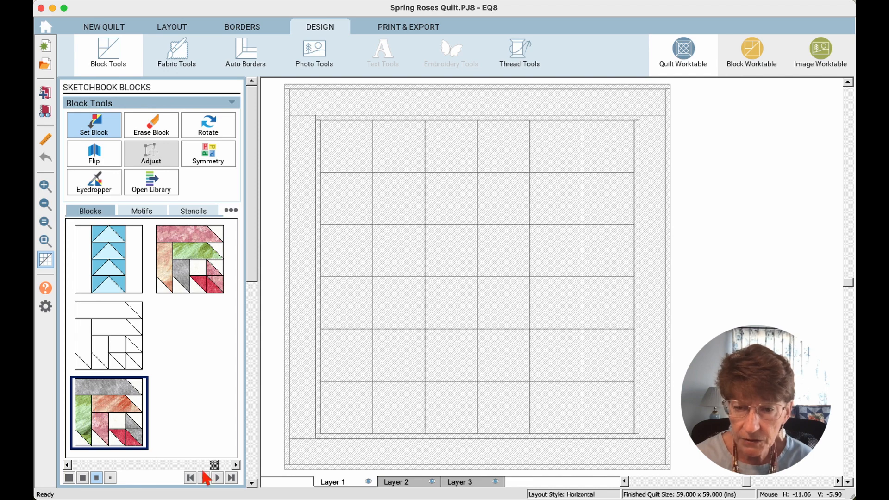
{"action": "left_click", "coordinate": [205, 478]}
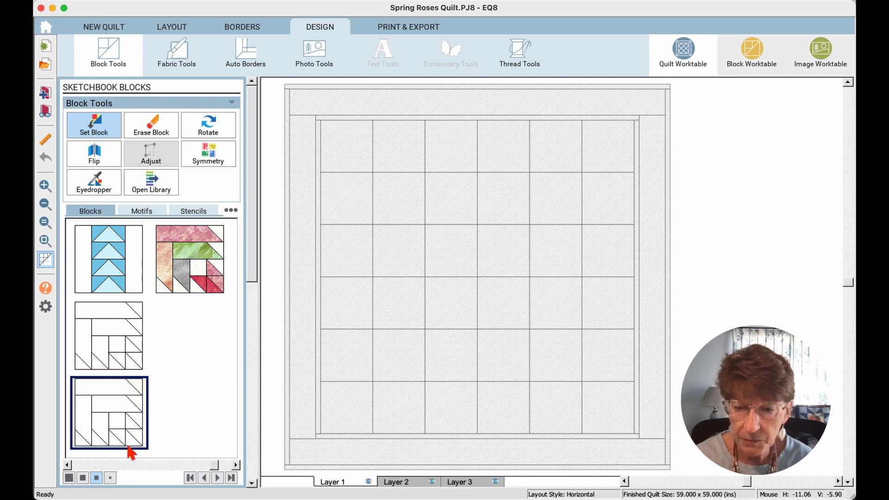
{"action": "left_click", "coordinate": [217, 479]}
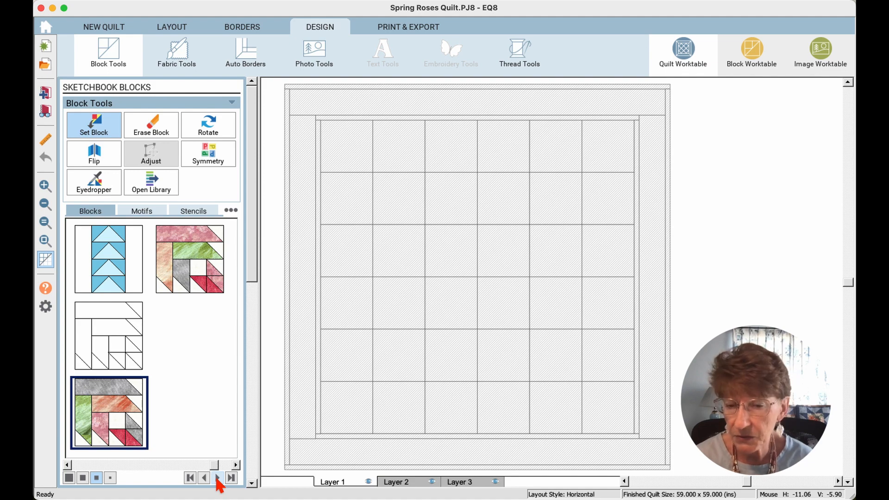
{"action": "left_click", "coordinate": [217, 478]}
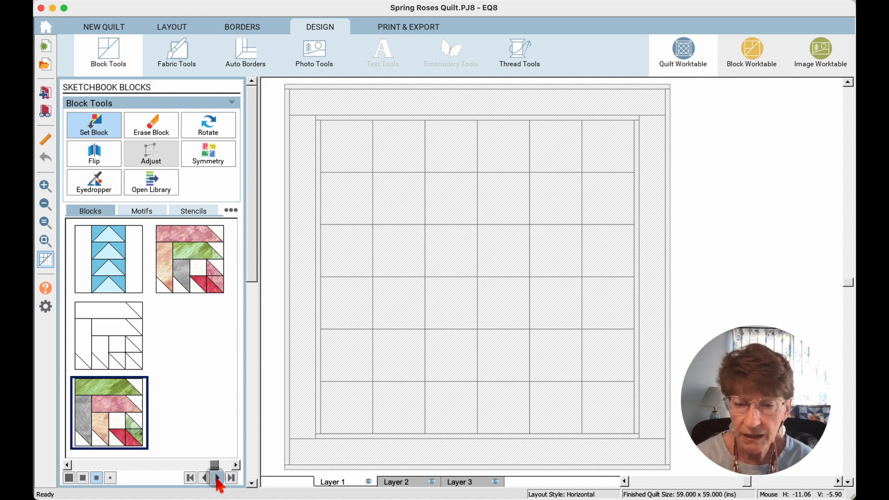
{"action": "left_click", "coordinate": [204, 265]}
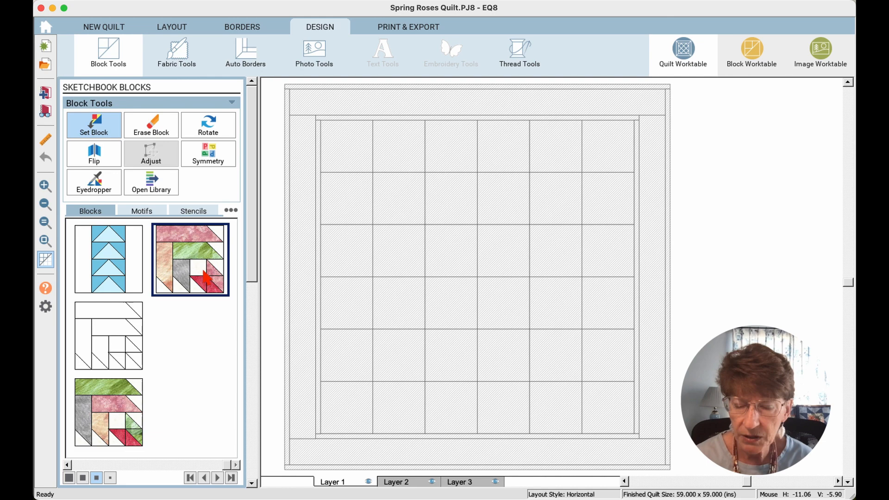
{"action": "left_click", "coordinate": [217, 478]}
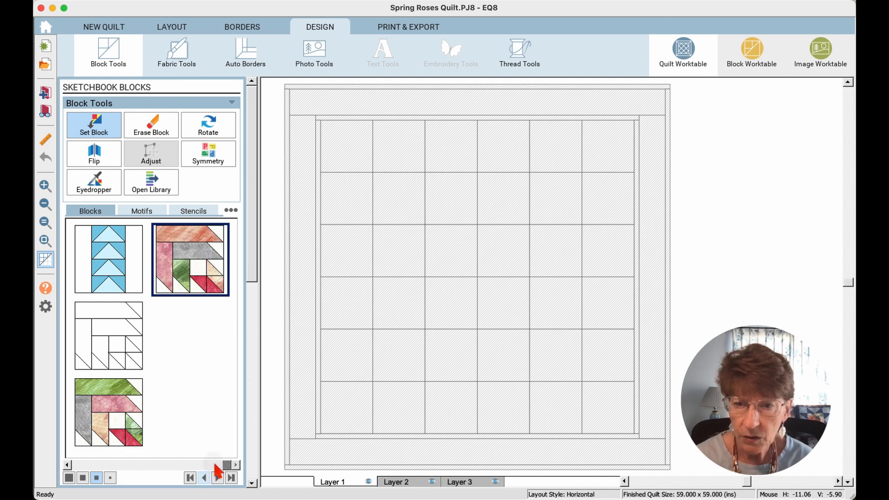
{"action": "left_click", "coordinate": [218, 478]}
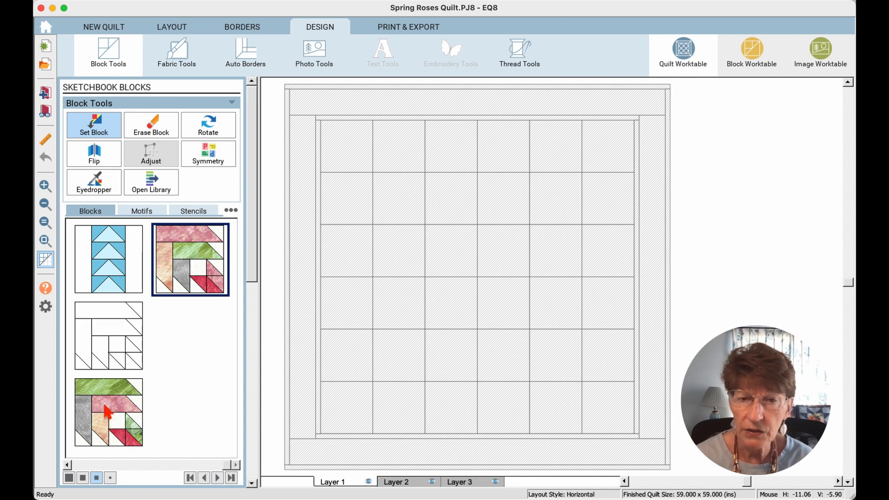
Step: Set the gray-topped coloring of the new block in the first and third spaces of the quilt's top row
{"action": "left_click", "coordinate": [108, 411]}
{"action": "left_click", "coordinate": [217, 478]}
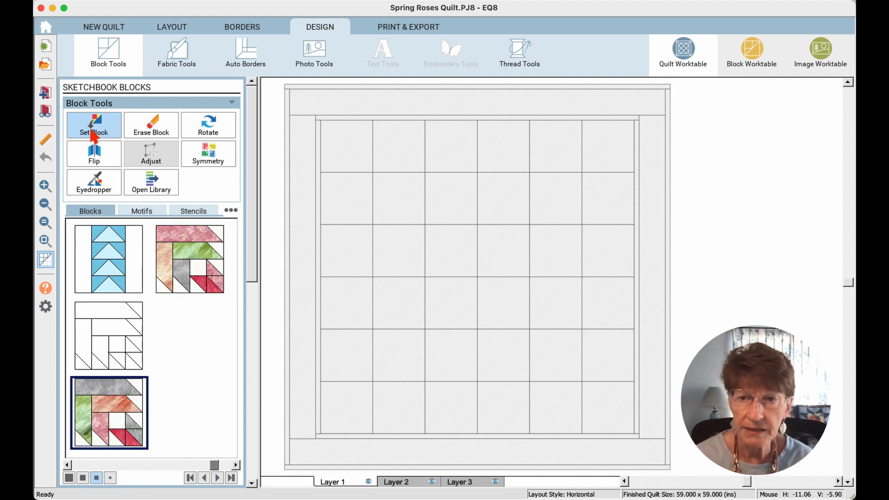
{"action": "left_click", "coordinate": [114, 408]}
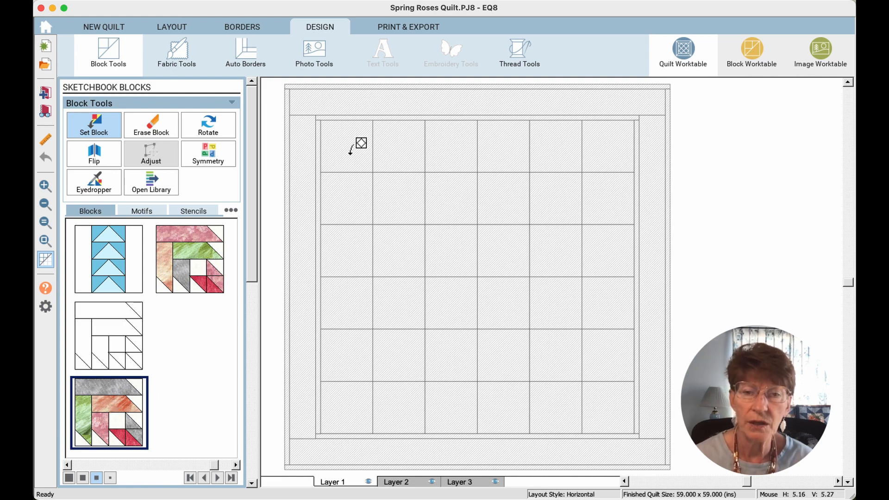
{"action": "left_click", "coordinate": [361, 143]}
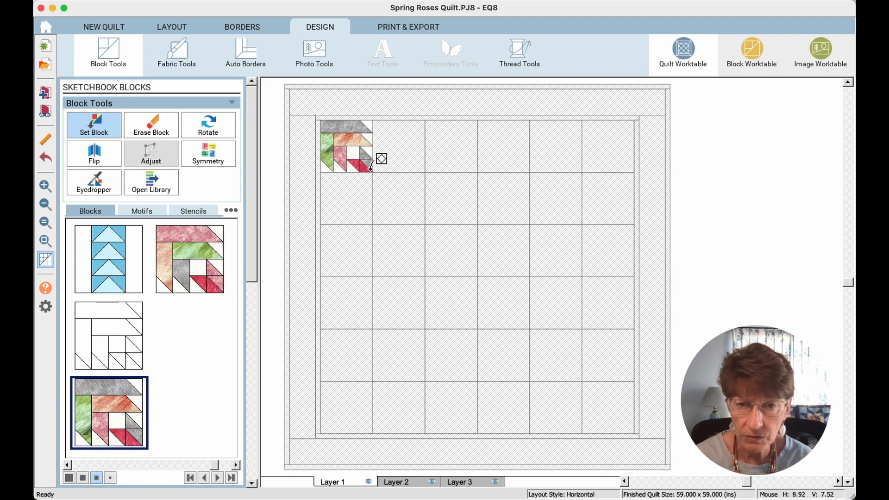
{"action": "left_click", "coordinate": [463, 139]}
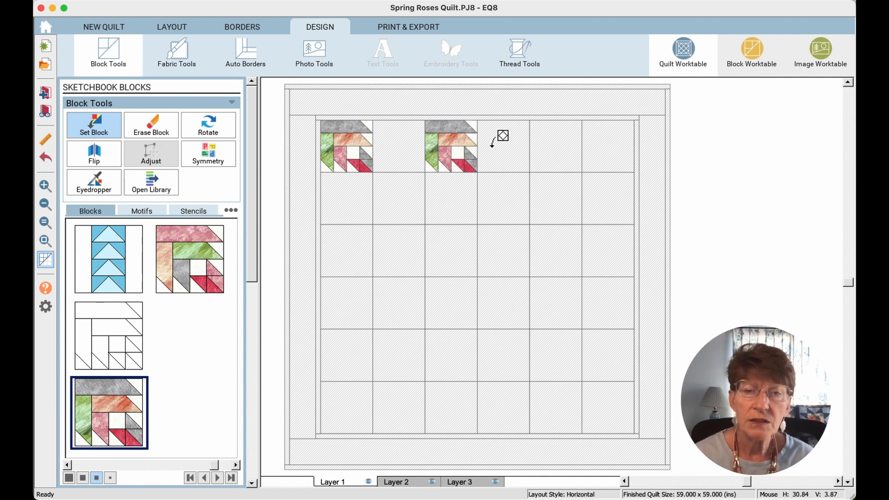
Step: Finish setting the gray-topped coloring in the odd spaces and set the peach-topped coloring in the even spaces of rows one, three and five
{"action": "left_click", "coordinate": [574, 145]}
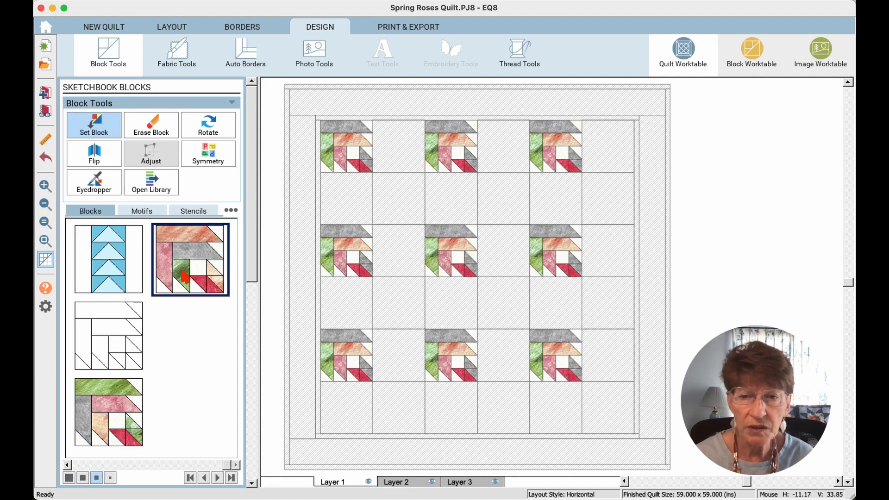
{"action": "left_click", "coordinate": [394, 143]}
{"action": "left_click", "coordinate": [505, 146]}
{"action": "left_click", "coordinate": [590, 147]}
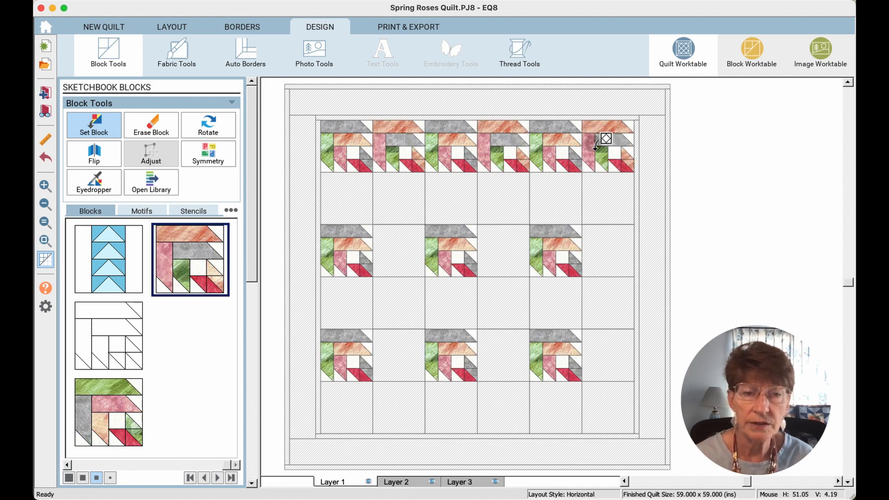
{"action": "left_click", "coordinate": [413, 274], "text": "alt"}
Step: Rotate each peach-topped block in rows one, three and five 90 degrees clockwise
{"action": "left_click", "coordinate": [209, 130]}
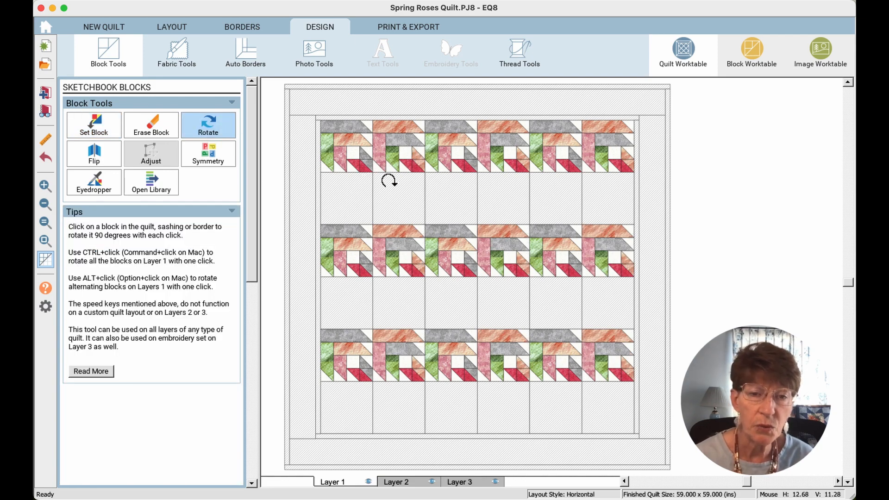
{"action": "left_click", "coordinate": [410, 149]}
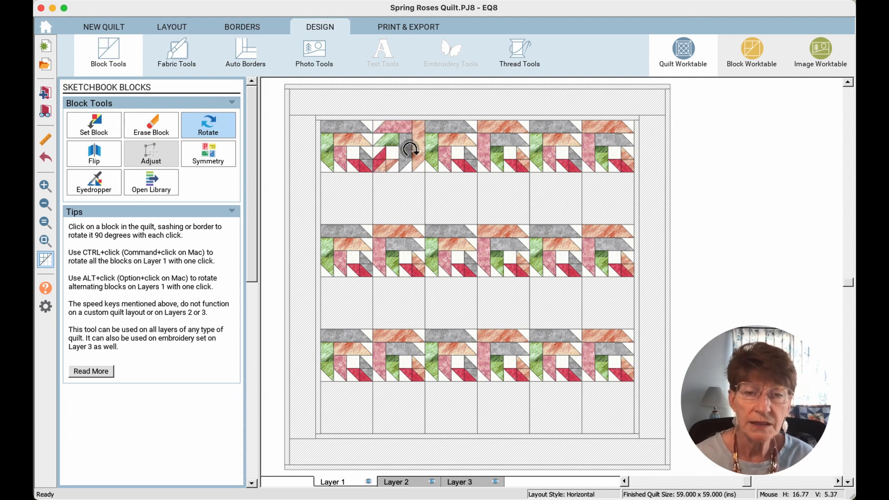
{"action": "left_click", "coordinate": [504, 162]}
{"action": "left_click", "coordinate": [588, 132]}
{"action": "left_click", "coordinate": [398, 267]}
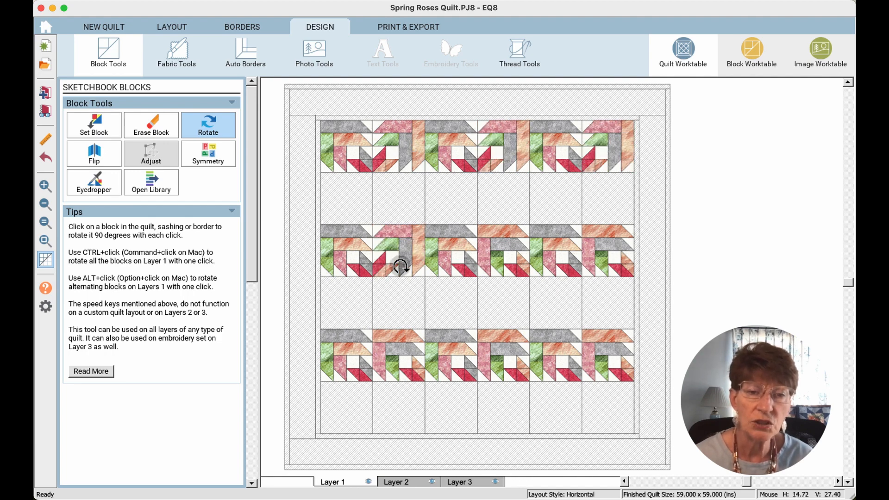
{"action": "left_click", "coordinate": [517, 264]}
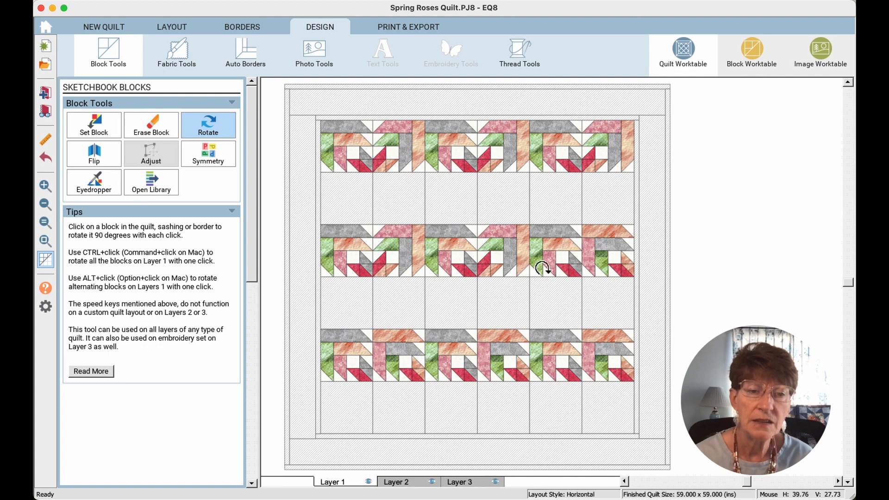
{"action": "left_click", "coordinate": [602, 269]}
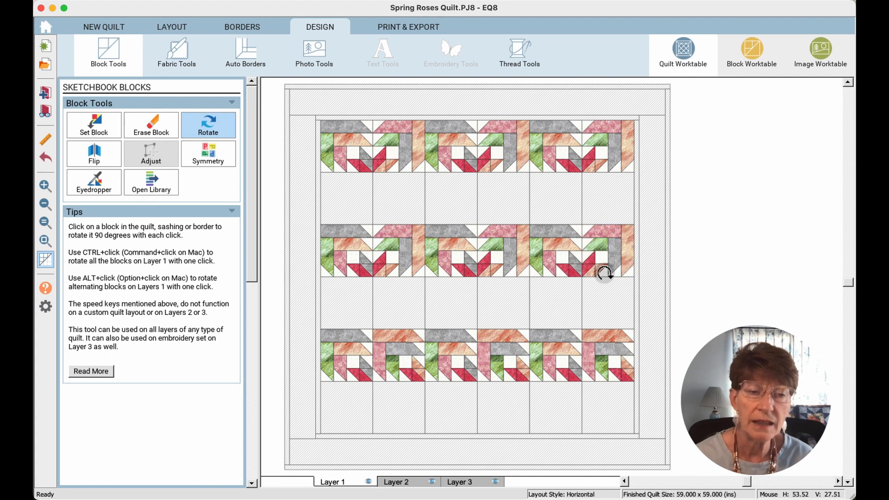
{"action": "left_click", "coordinate": [398, 359]}
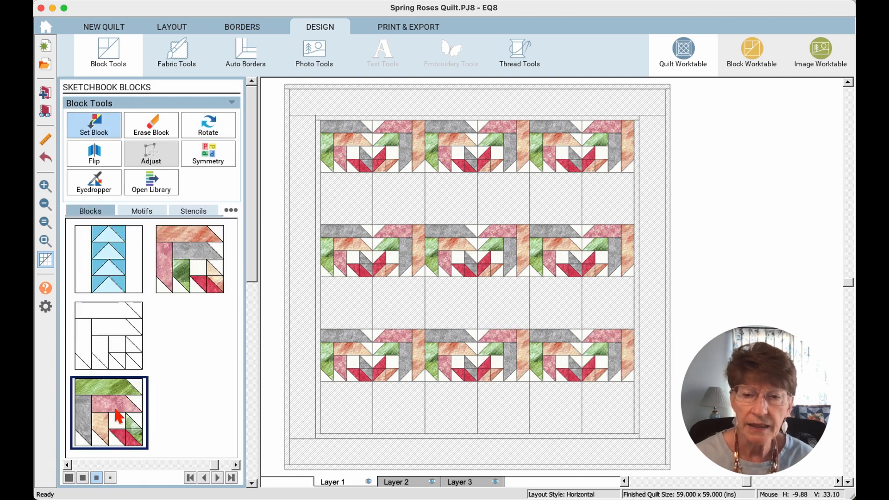
{"action": "left_click", "coordinate": [366, 184]}
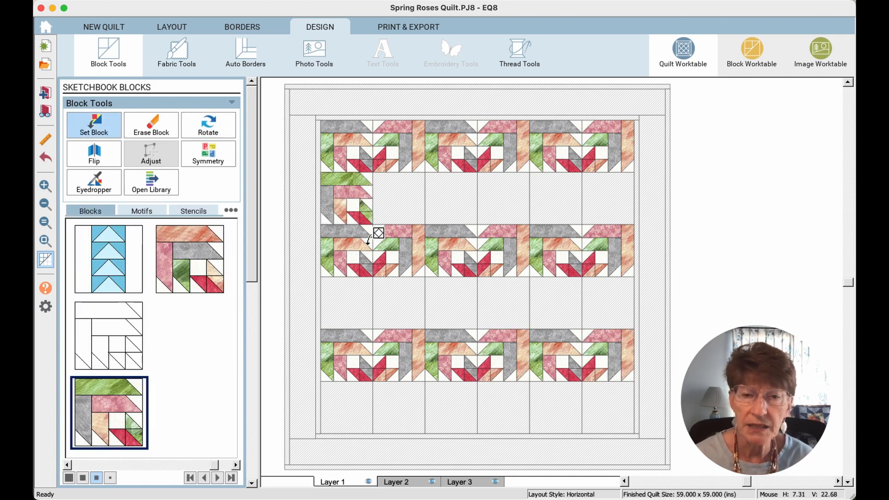
{"action": "left_click", "coordinate": [208, 127]}
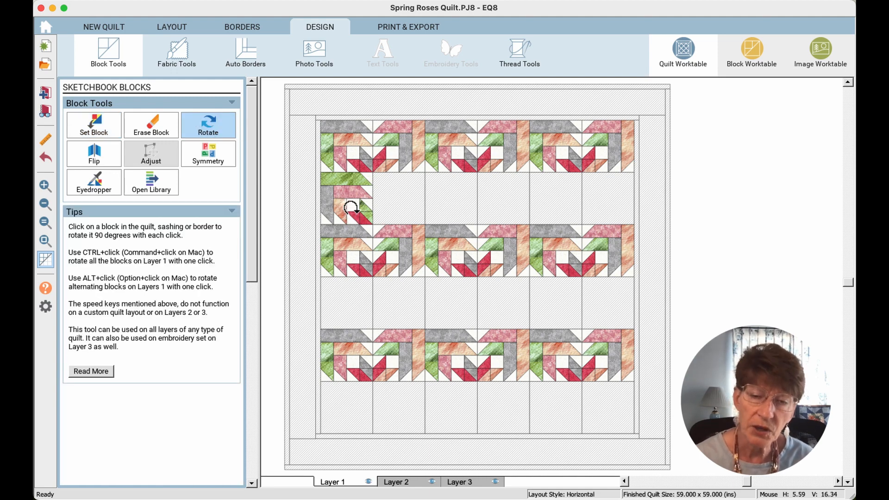
{"action": "left_click", "coordinate": [350, 205]}
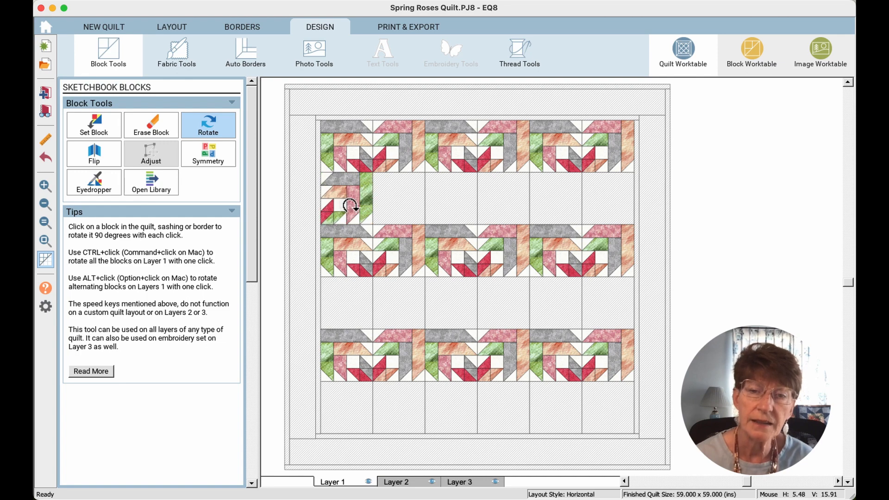
{"action": "left_click", "coordinate": [350, 206]}
{"action": "left_click", "coordinate": [349, 203]}
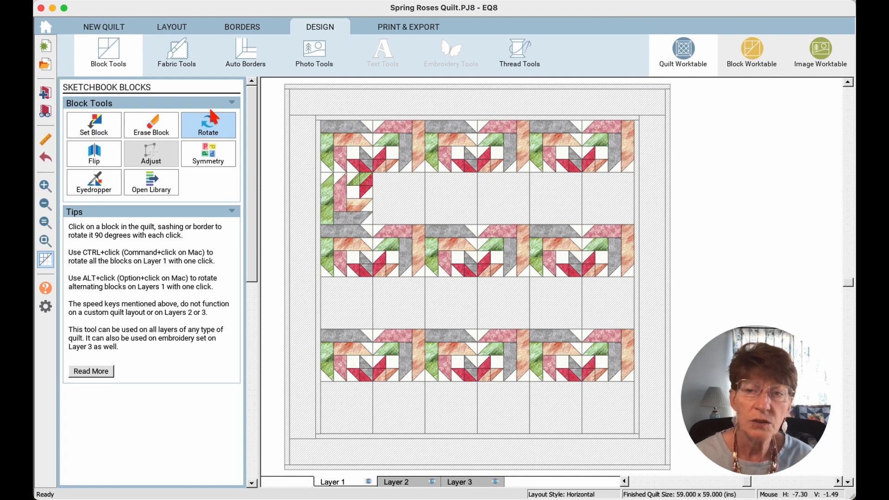
{"action": "left_click", "coordinate": [147, 134]}
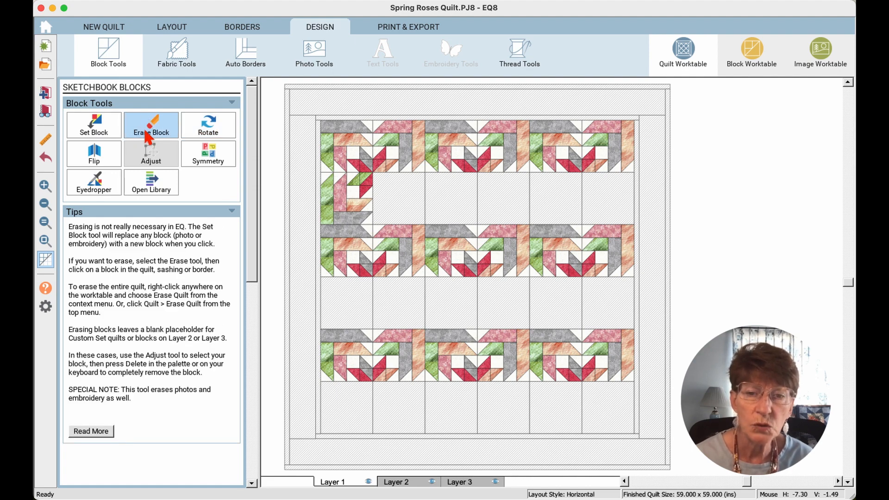
{"action": "left_click", "coordinate": [354, 195]}
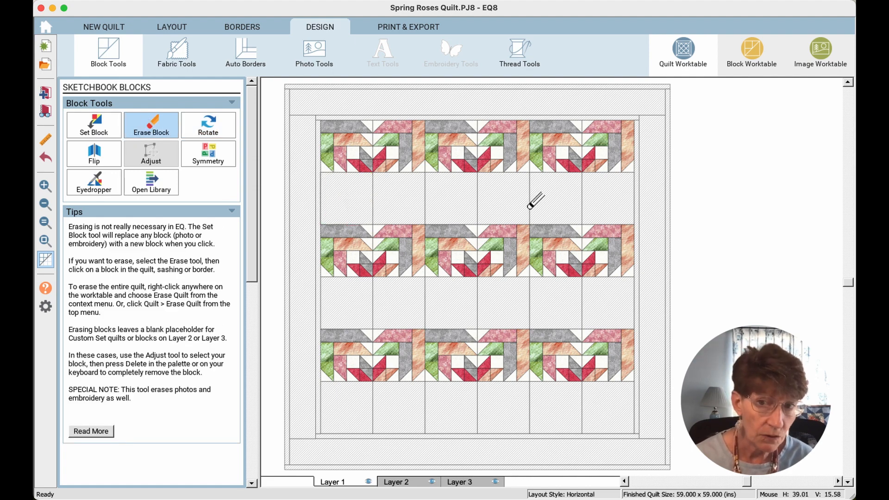
Step: Set the green-topped coloring in the second space of row two and rotate it 180 degrees
{"action": "left_click", "coordinate": [93, 131]}
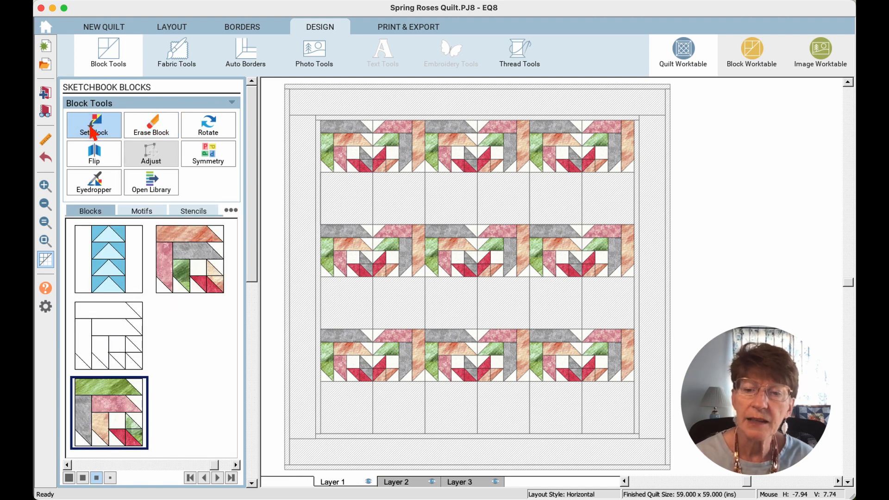
{"action": "left_click", "coordinate": [399, 205]}
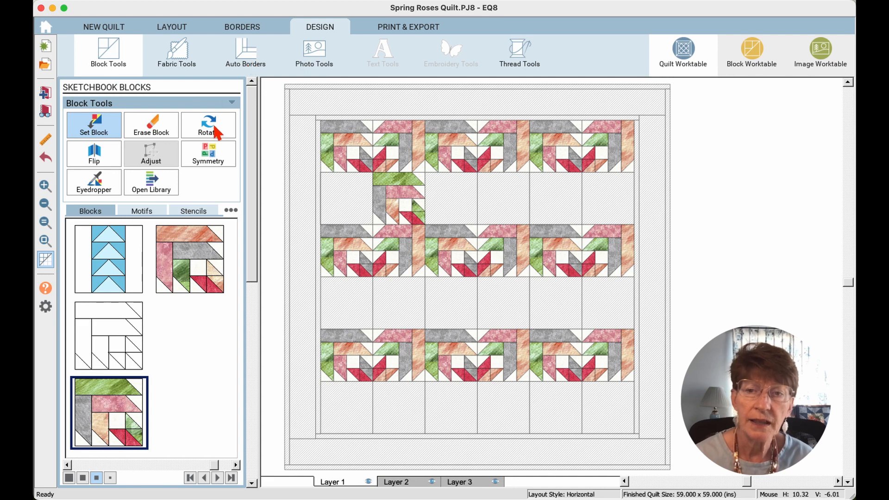
{"action": "left_click", "coordinate": [214, 130]}
{"action": "left_click", "coordinate": [397, 208]}
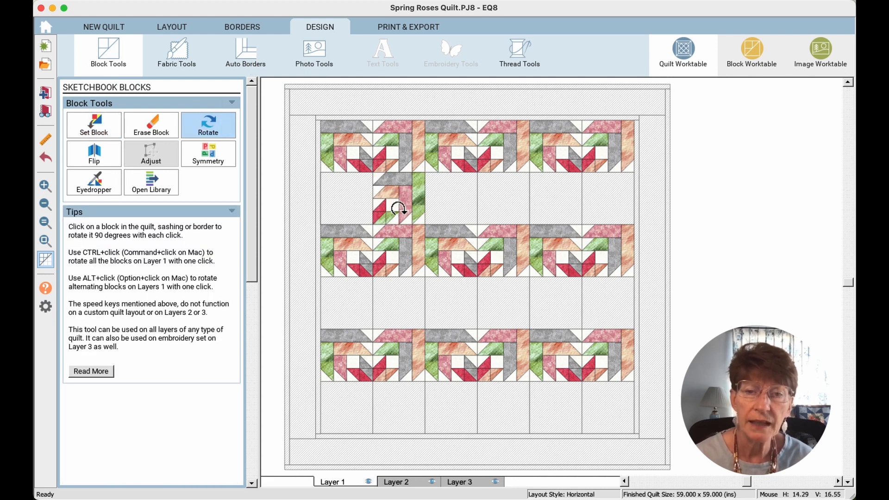
{"action": "left_click", "coordinate": [395, 203]}
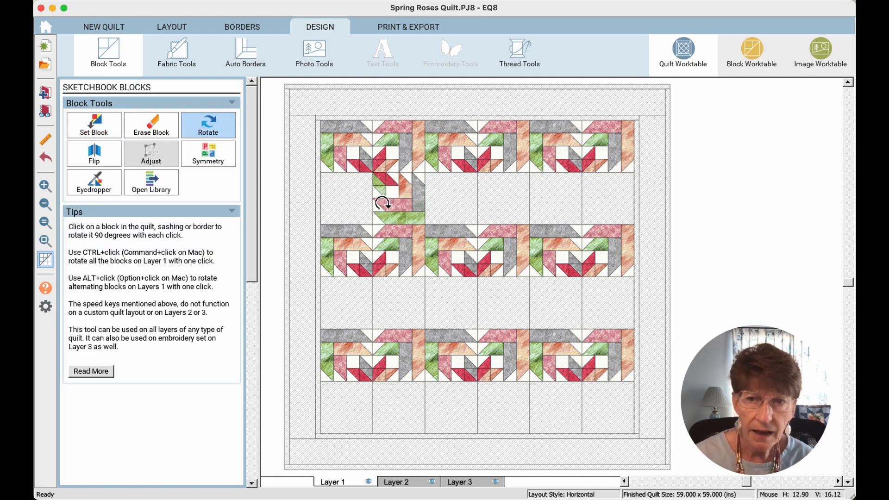
Step: Set the green-topped coloring in the remaining even spaces of rows two, four and six
{"action": "left_click", "coordinate": [88, 131]}
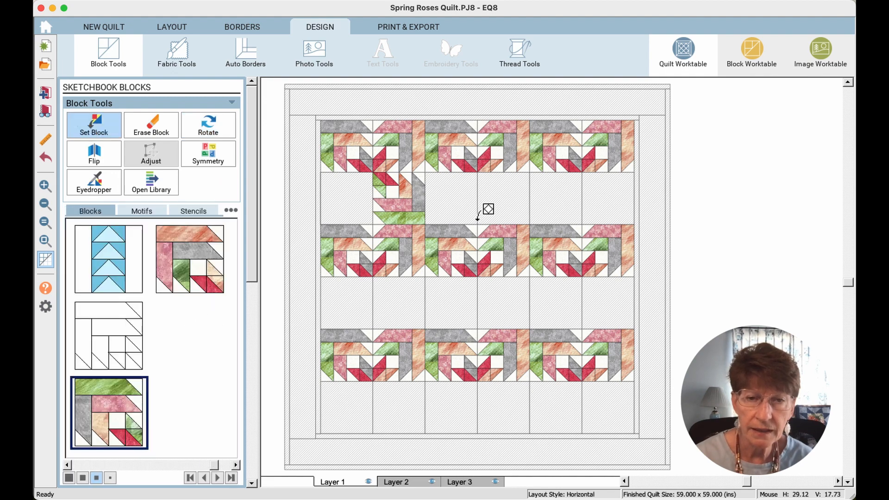
{"action": "left_click", "coordinate": [507, 201]}
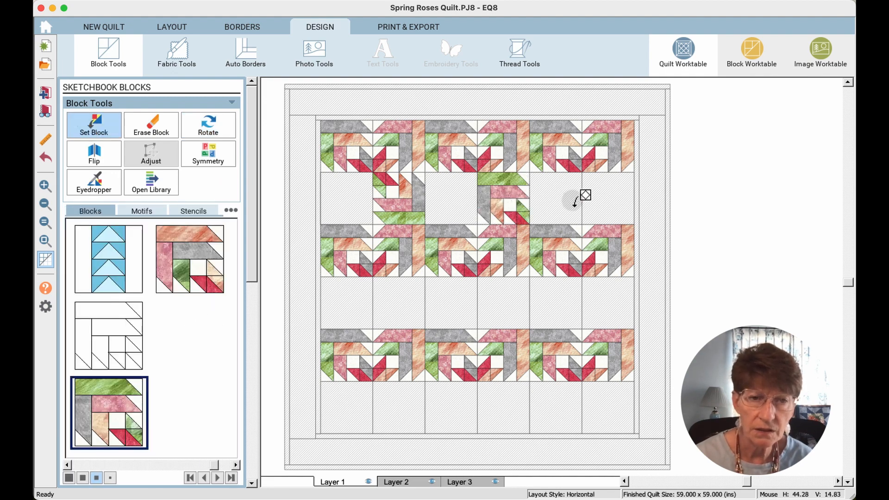
{"action": "left_click", "coordinate": [621, 200]}
{"action": "left_click", "coordinate": [621, 195], "text": "alt"}
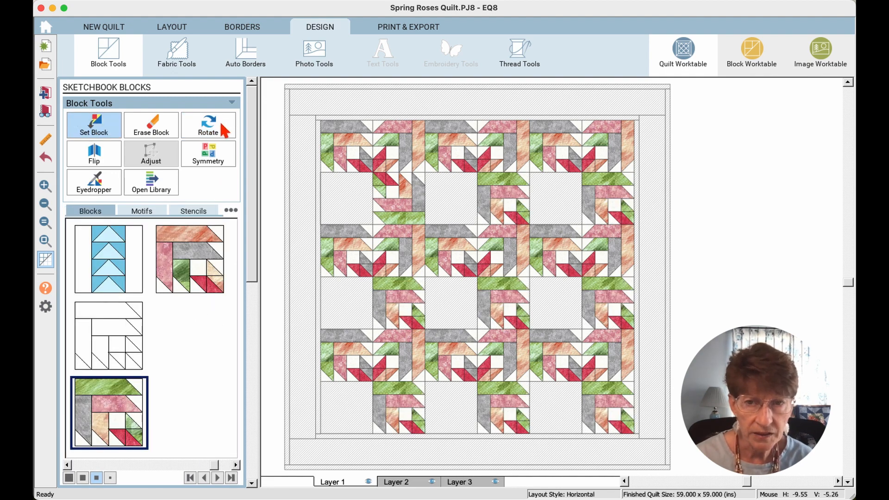
Step: Rotate the remaining upright green-topped blocks in rows two, four and six by 180 degrees
{"action": "left_click", "coordinate": [224, 124]}
{"action": "left_click", "coordinate": [509, 207]}
{"action": "left_click", "coordinate": [508, 207]}
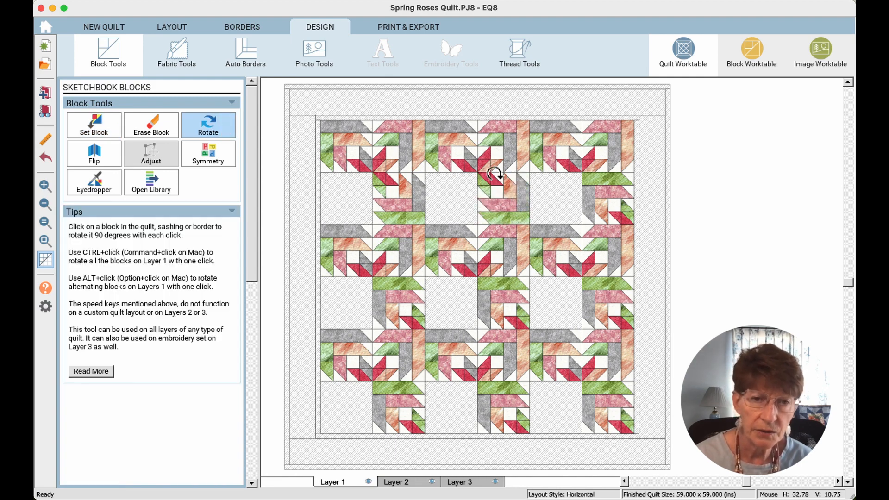
{"action": "left_click", "coordinate": [621, 200]}
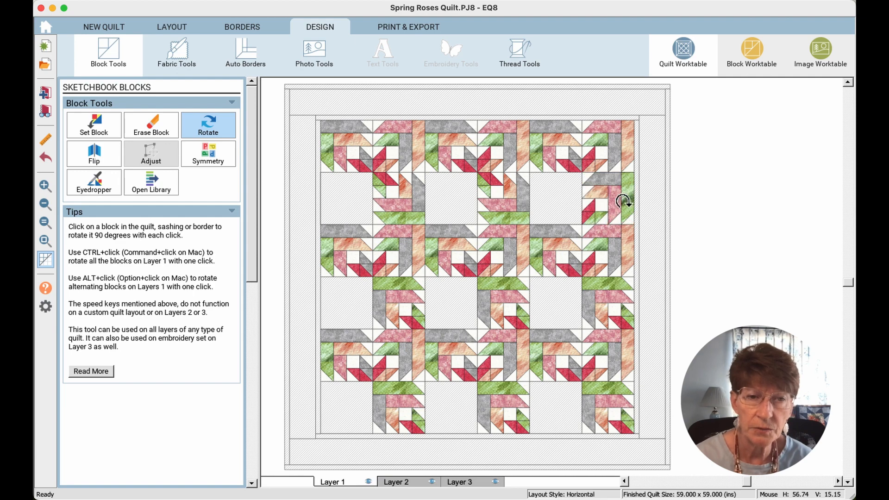
{"action": "left_click", "coordinate": [621, 200]}
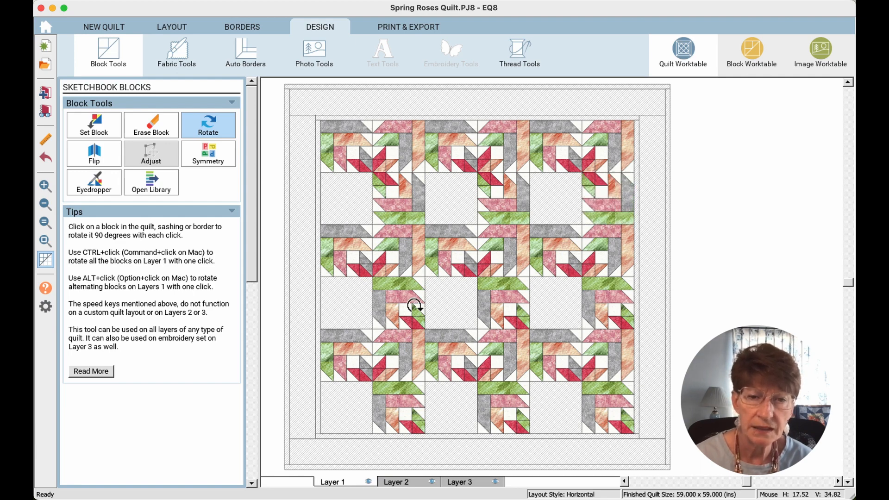
{"action": "left_click", "coordinate": [415, 303]}
{"action": "left_click", "coordinate": [407, 307]}
{"action": "left_click", "coordinate": [517, 307], "text": "alt"}
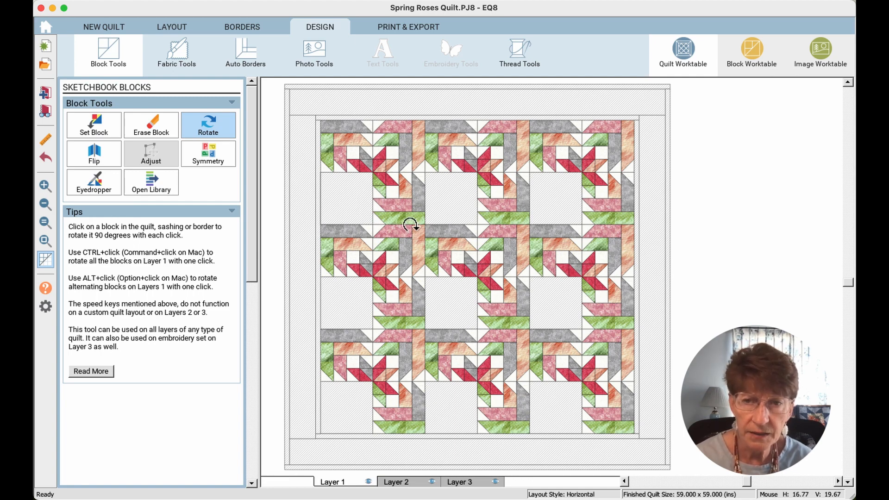
Step: Find the pink-topped coloring of the new block and set it in the first space of row two
{"action": "left_click", "coordinate": [93, 125]}
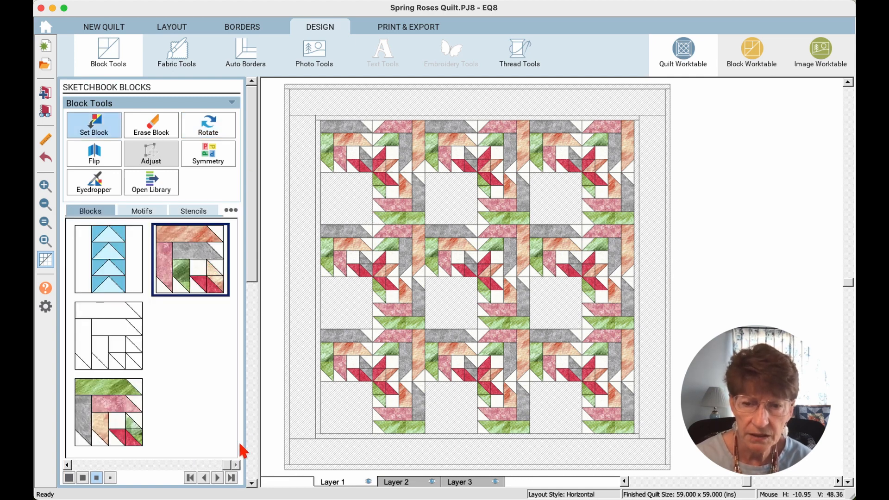
{"action": "left_click", "coordinate": [216, 481]}
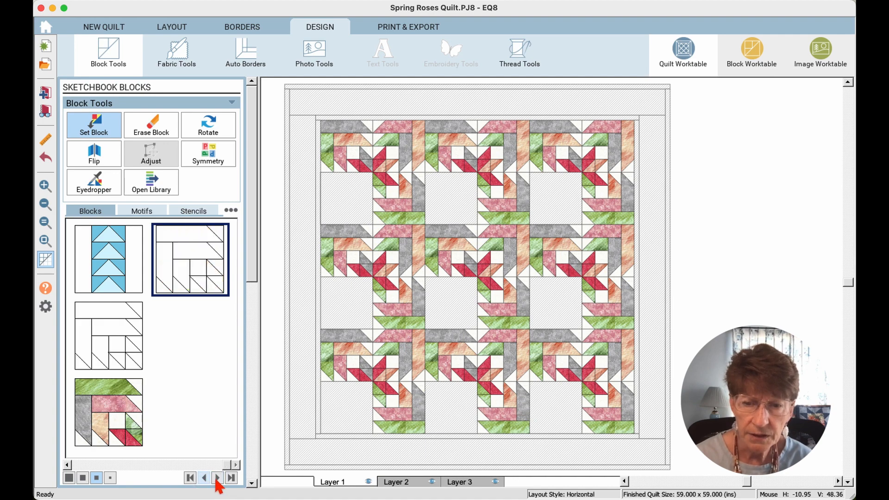
{"action": "left_click", "coordinate": [217, 479]}
{"action": "left_click", "coordinate": [217, 479]}
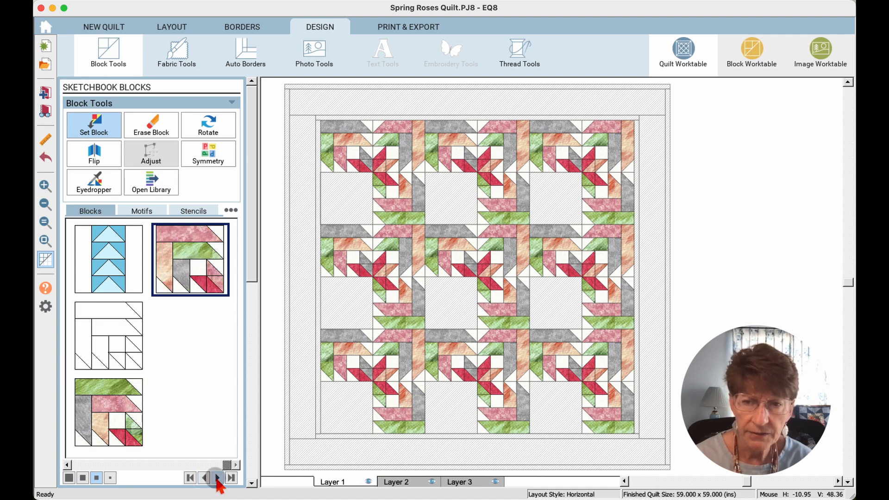
{"action": "left_click", "coordinate": [187, 264]}
{"action": "left_click", "coordinate": [343, 192]}
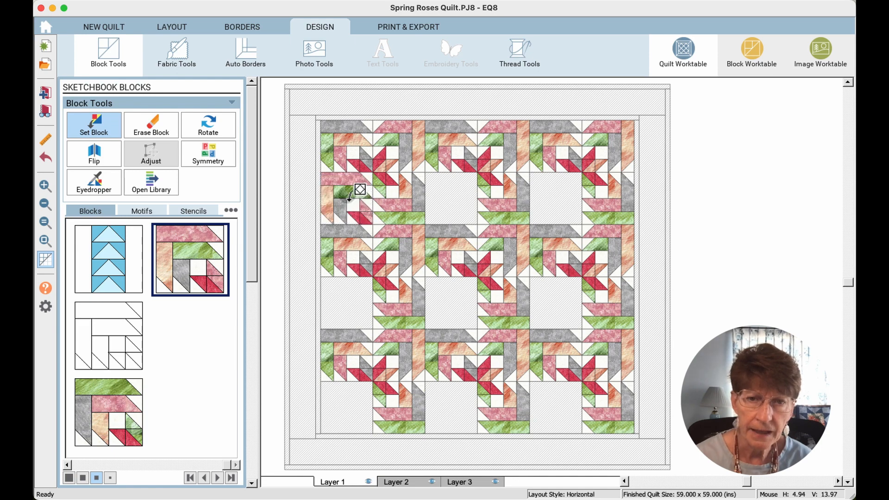
Step: Rotate the pink-topped block in the first space of row two by three clockwise quarter turns
{"action": "left_click", "coordinate": [207, 128]}
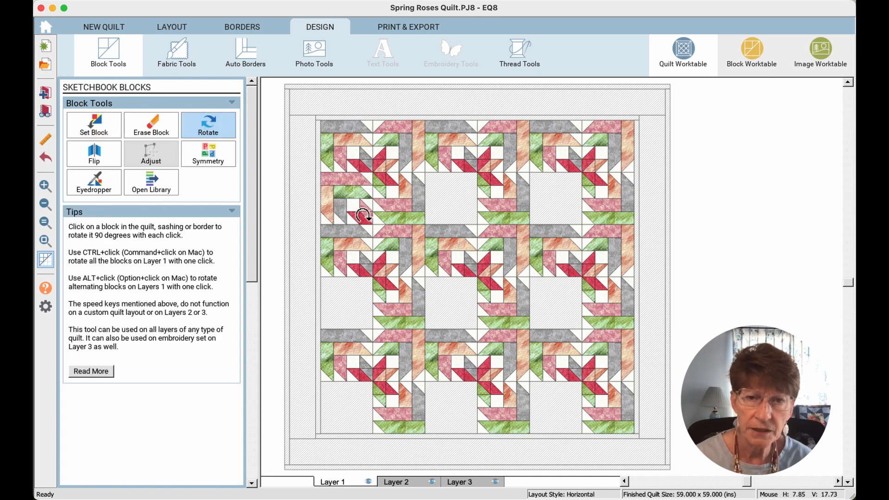
{"action": "left_click", "coordinate": [361, 213]}
{"action": "left_click", "coordinate": [359, 204]}
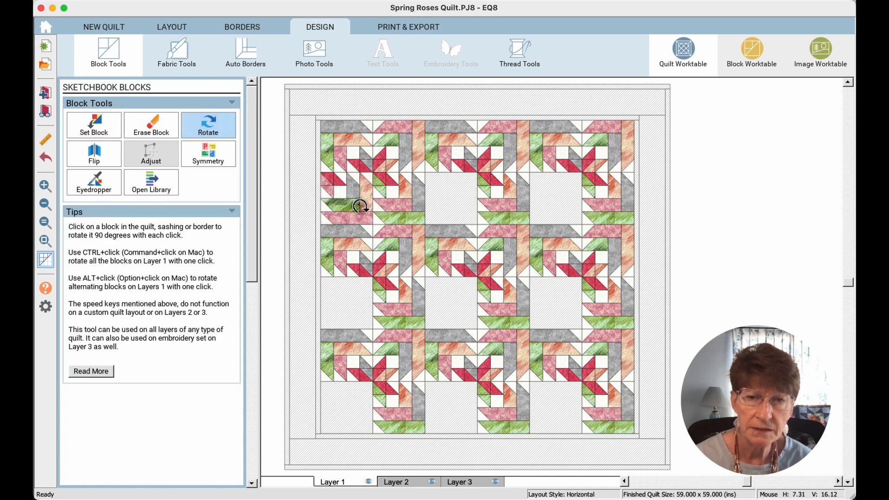
{"action": "left_click", "coordinate": [360, 206]}
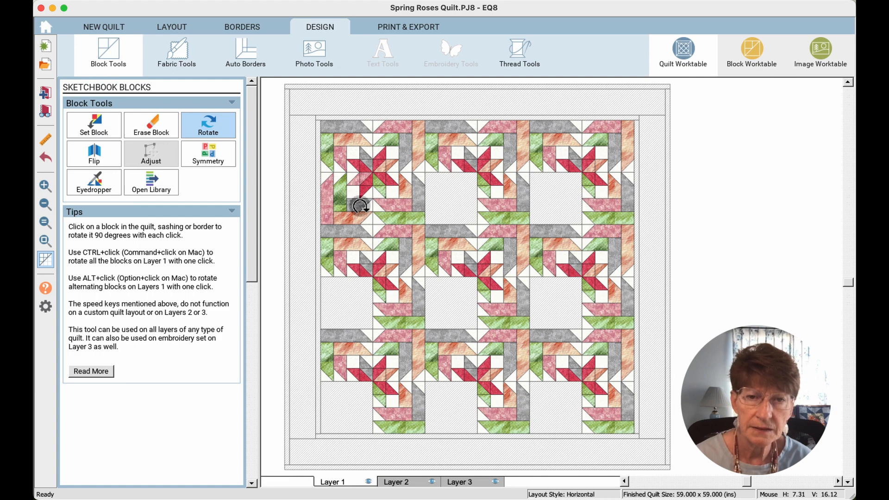
Step: Set the pink-topped coloring in all the remaining empty spaces of rows two, four and six
{"action": "left_click", "coordinate": [93, 127]}
{"action": "left_click", "coordinate": [458, 206]}
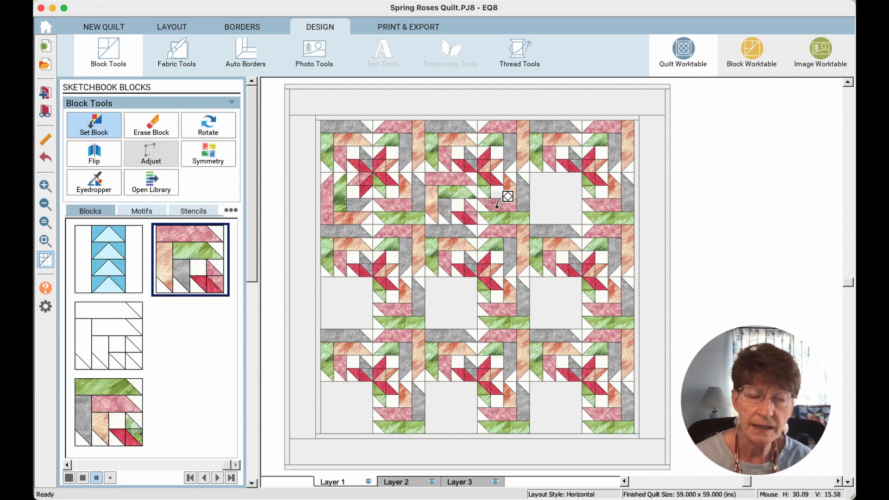
{"action": "left_click", "coordinate": [566, 202]}
{"action": "left_click", "coordinate": [463, 262]}
{"action": "left_click", "coordinate": [361, 298]}
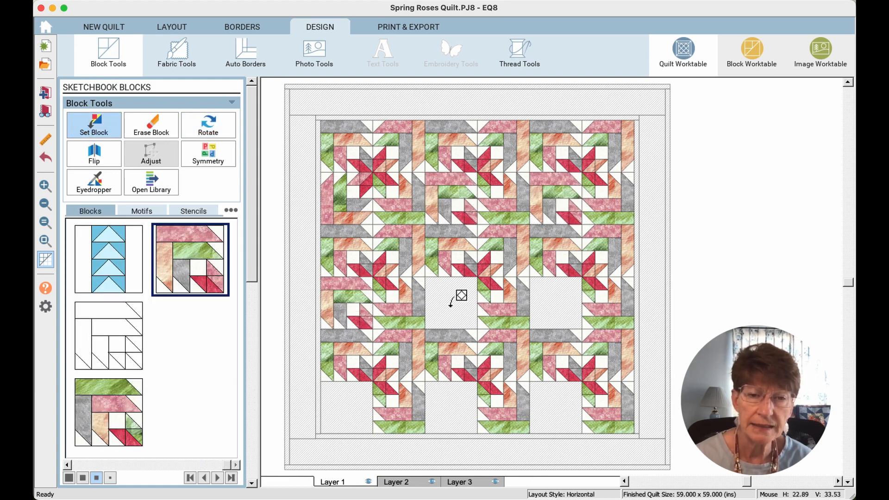
{"action": "left_click", "coordinate": [459, 296], "text": "super"}
Step: Rotate the remaining pink-topped blocks in rows two, four and six by three clockwise quarter turns each
{"action": "left_click", "coordinate": [208, 127]}
{"action": "left_click", "coordinate": [462, 201]}
{"action": "left_click", "coordinate": [554, 205]}
{"action": "left_click", "coordinate": [555, 204]}
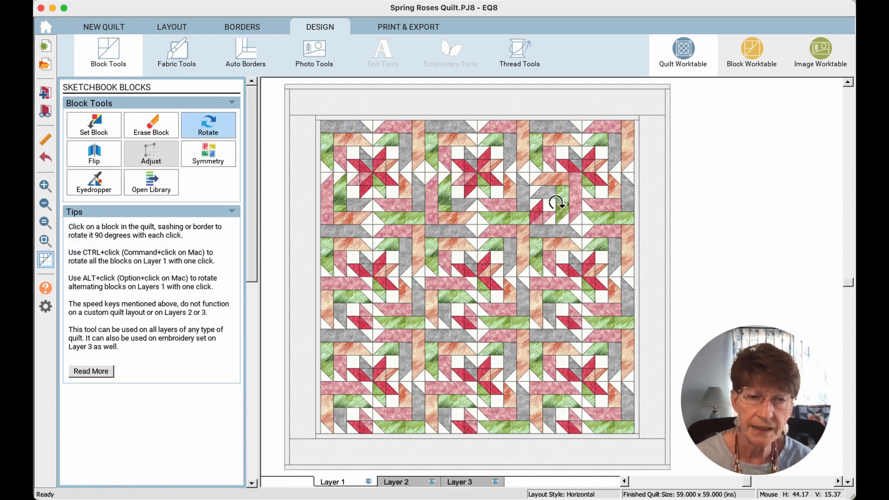
{"action": "left_click", "coordinate": [559, 200]}
{"action": "left_click", "coordinate": [559, 202]}
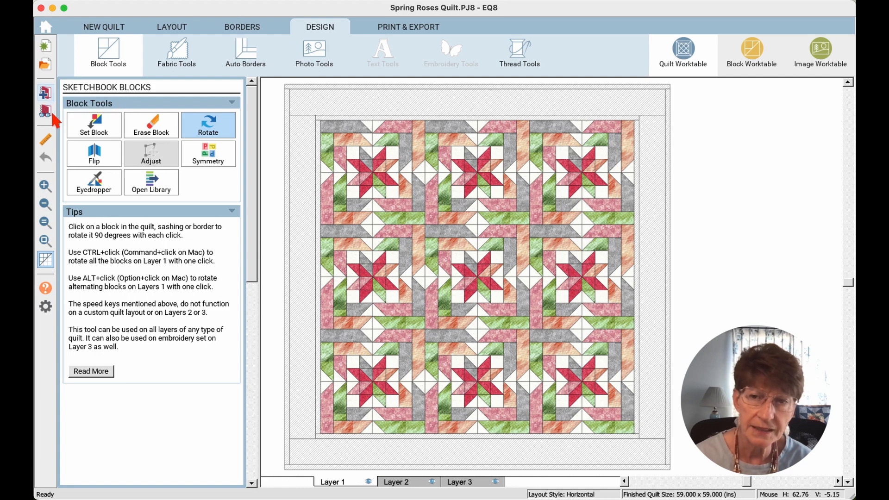
Step: Review the quilts stored in the project sketchbook
{"action": "left_click", "coordinate": [45, 111]}
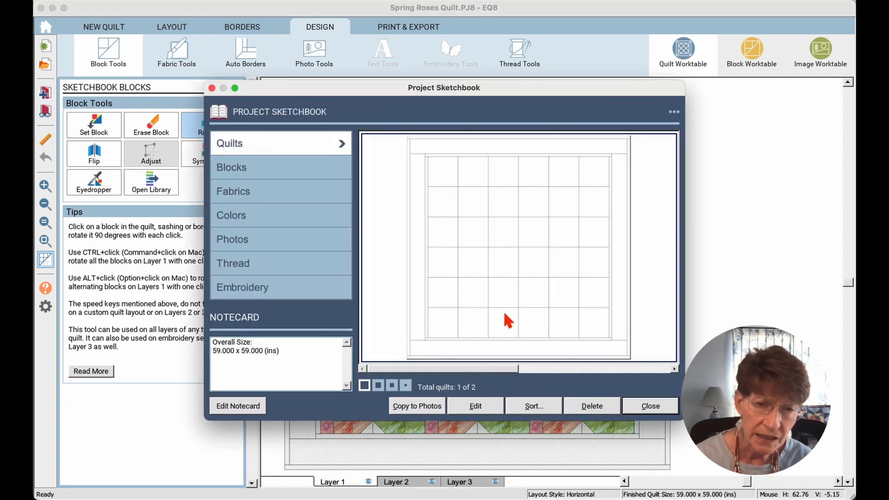
{"action": "left_click", "coordinate": [666, 368]}
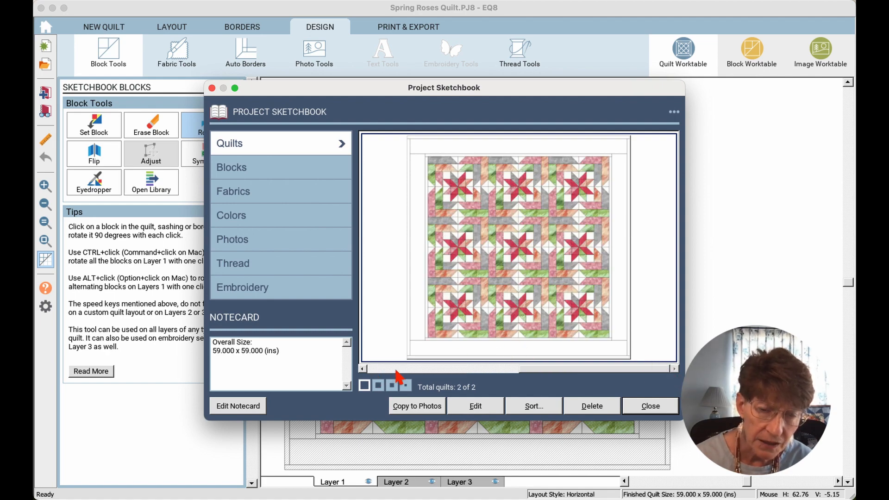
{"action": "left_click", "coordinate": [651, 406]}
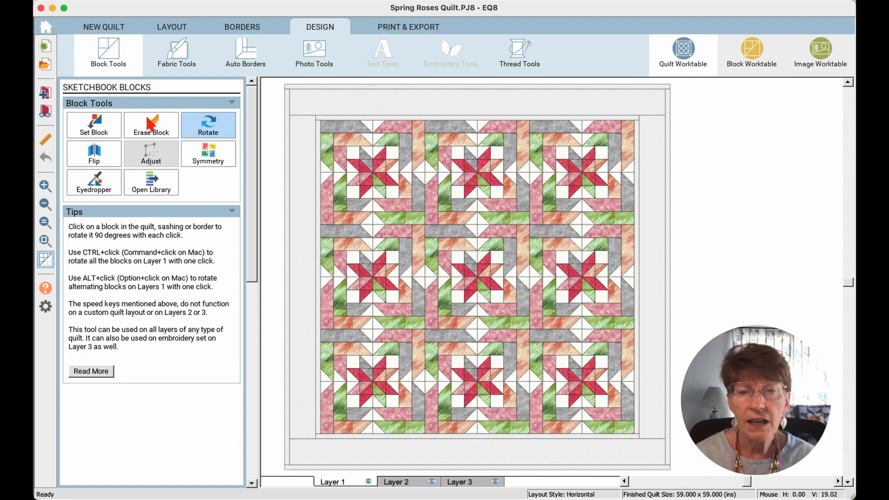
Step: Paint the narrow inner border and the narrow outermost border on all sides with the red fabric used in the roses
{"action": "left_click", "coordinate": [190, 50]}
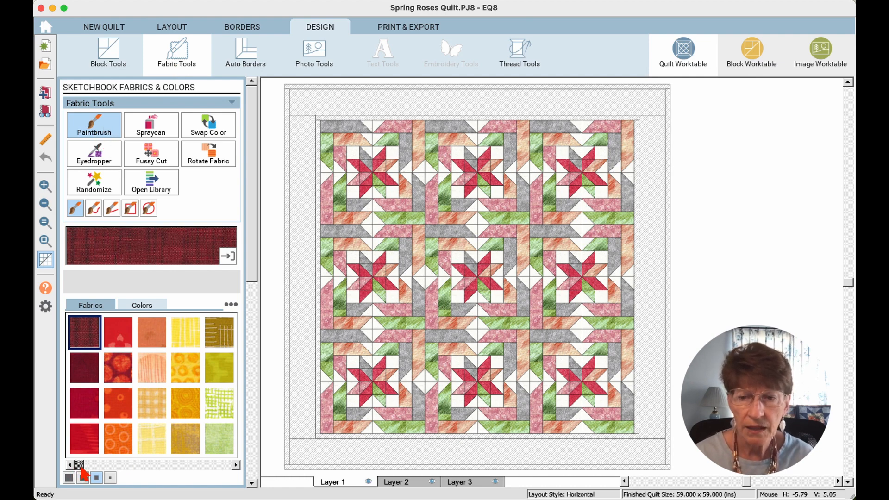
{"action": "left_click", "coordinate": [217, 464]}
{"action": "left_click", "coordinate": [225, 463]}
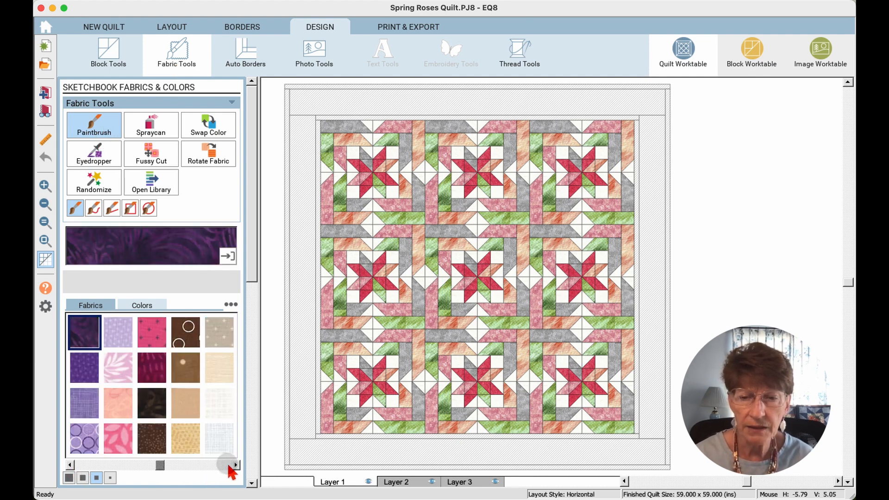
{"action": "left_click", "coordinate": [223, 463]}
{"action": "left_click", "coordinate": [219, 369]}
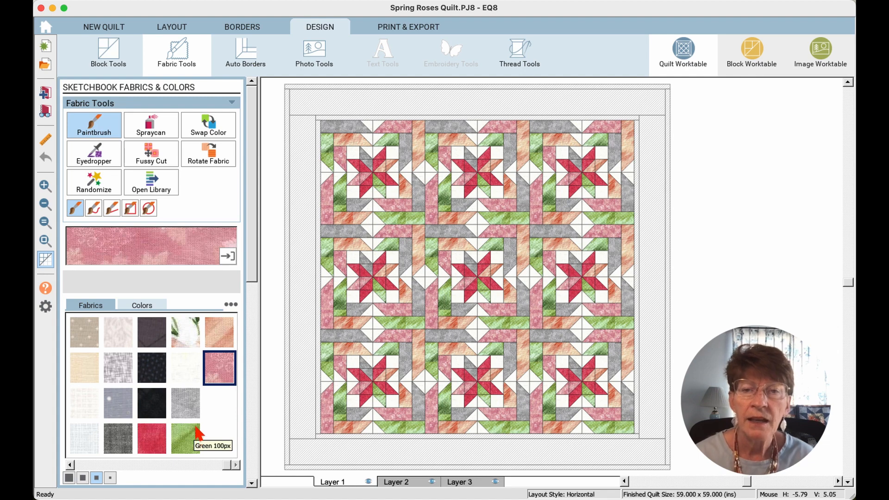
{"action": "left_click", "coordinate": [152, 438]}
{"action": "left_click", "coordinate": [319, 277]}
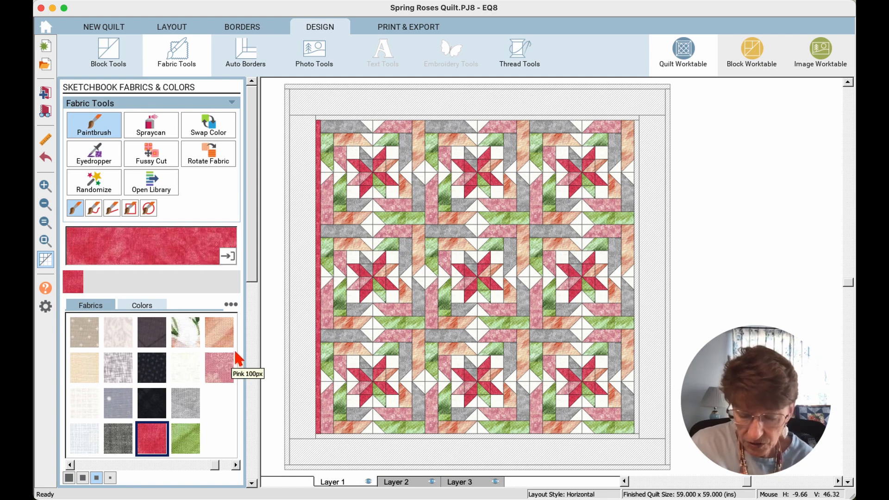
{"action": "left_click", "coordinate": [321, 220]}
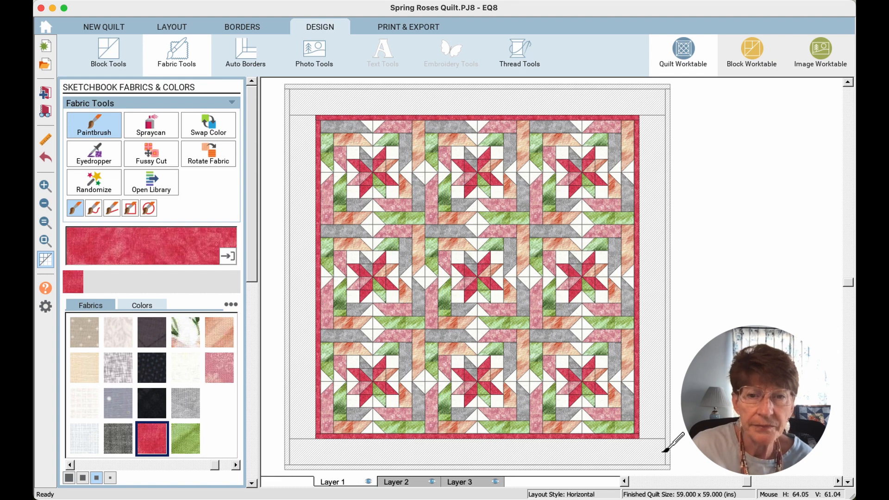
{"action": "left_click", "coordinate": [513, 93]}
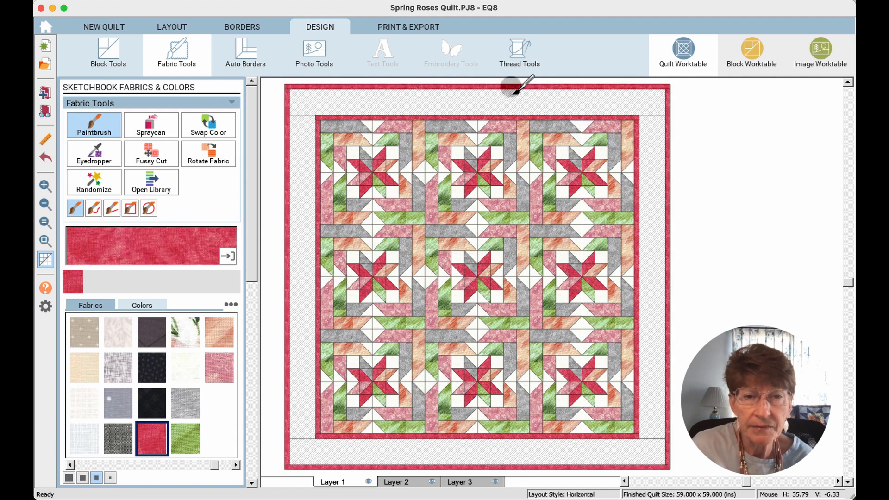
Step: Paint the wide middle border with the white floral fabric and add the quilt to the project sketchbook
{"action": "left_click", "coordinate": [185, 332]}
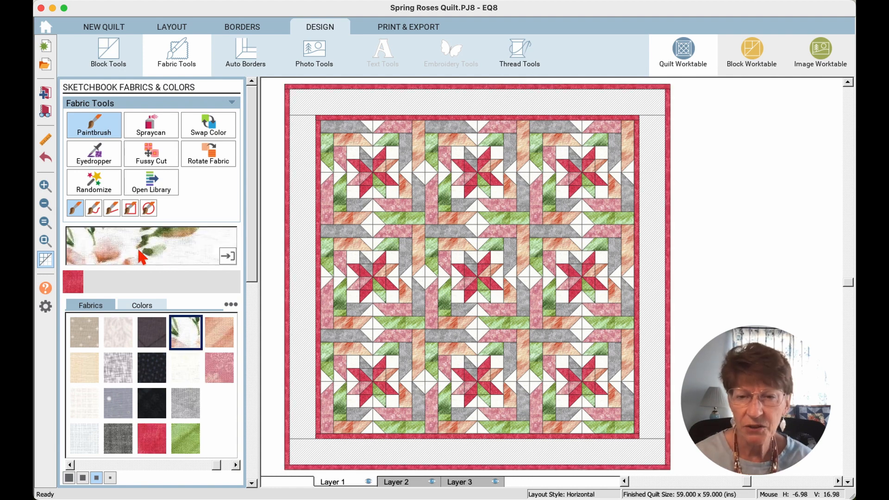
{"action": "left_click", "coordinate": [490, 107]}
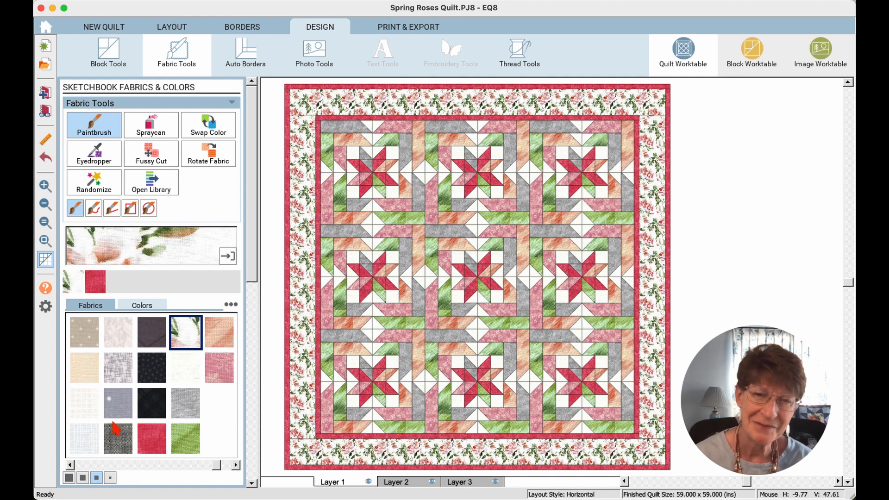
{"action": "left_click", "coordinate": [46, 94]}
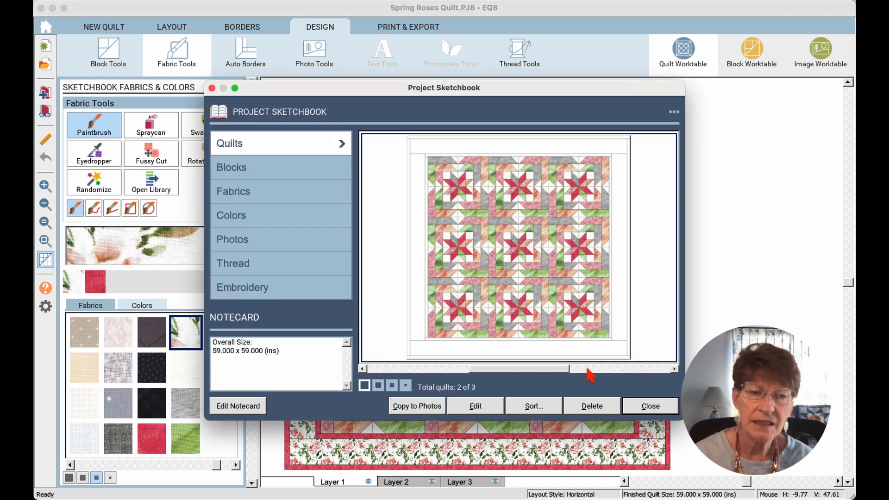
Step: Delete the quilt version with uncolored borders from the project sketchbook, keeping the one with finished borders
{"action": "left_click_drag", "start_coordinate": [525, 369], "coordinate": [422, 371]}
{"action": "left_click", "coordinate": [525, 370]}
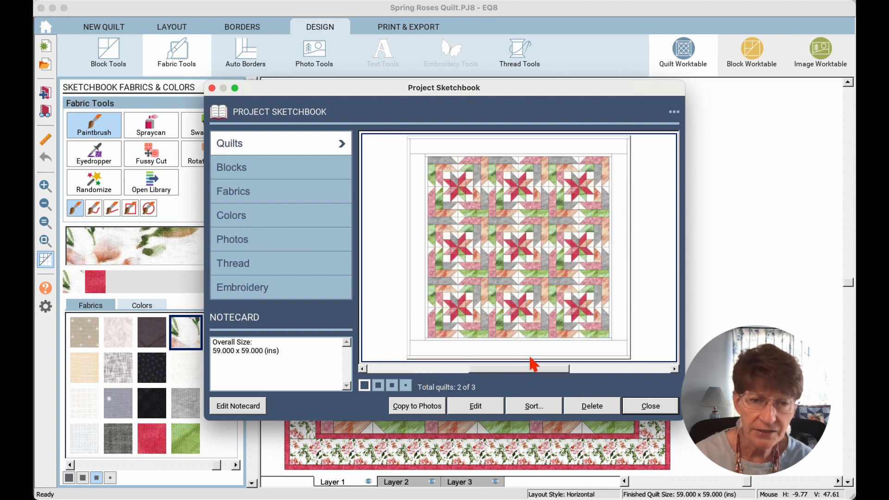
{"action": "left_click", "coordinate": [659, 369]}
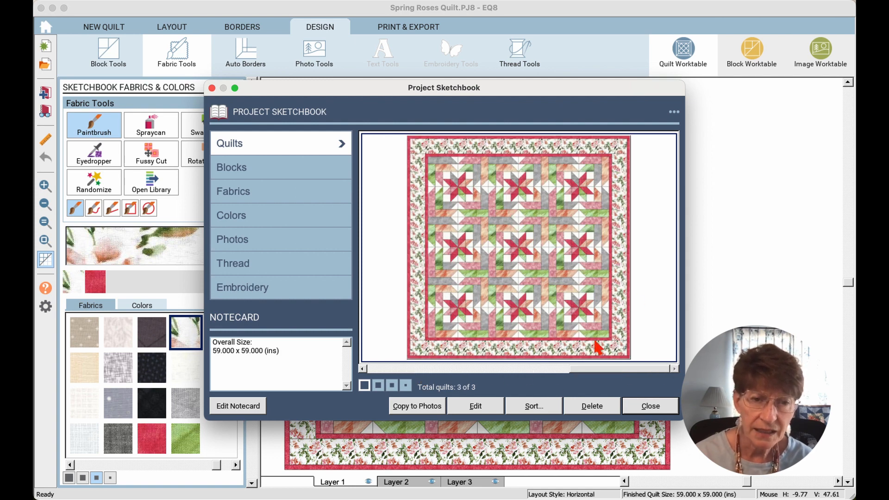
{"action": "left_click", "coordinate": [510, 369]}
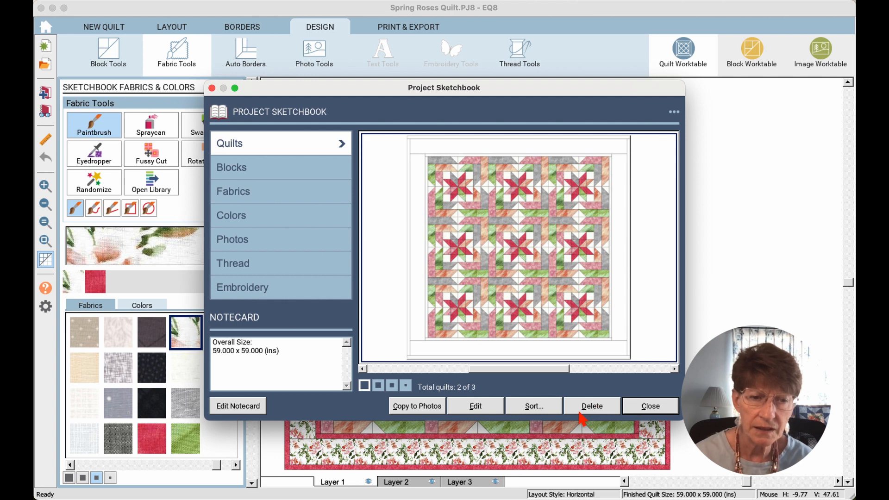
{"action": "left_click", "coordinate": [592, 406]}
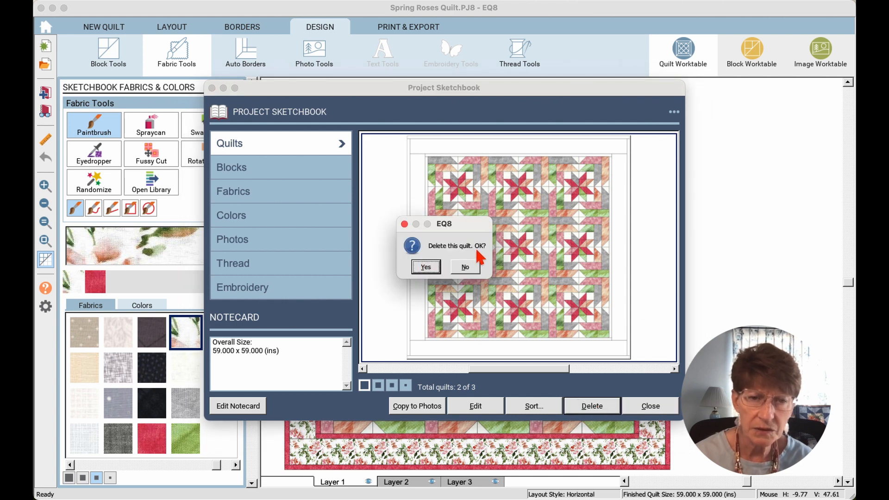
{"action": "left_click", "coordinate": [426, 268]}
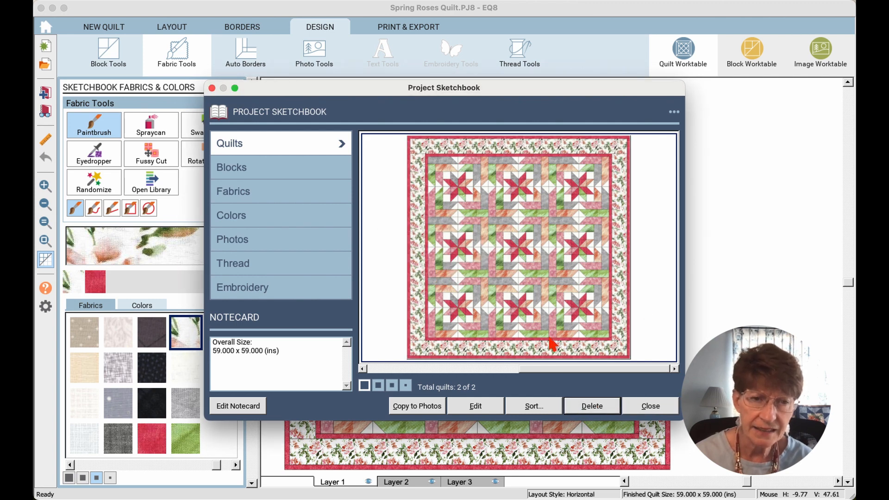
{"action": "left_click", "coordinate": [641, 409]}
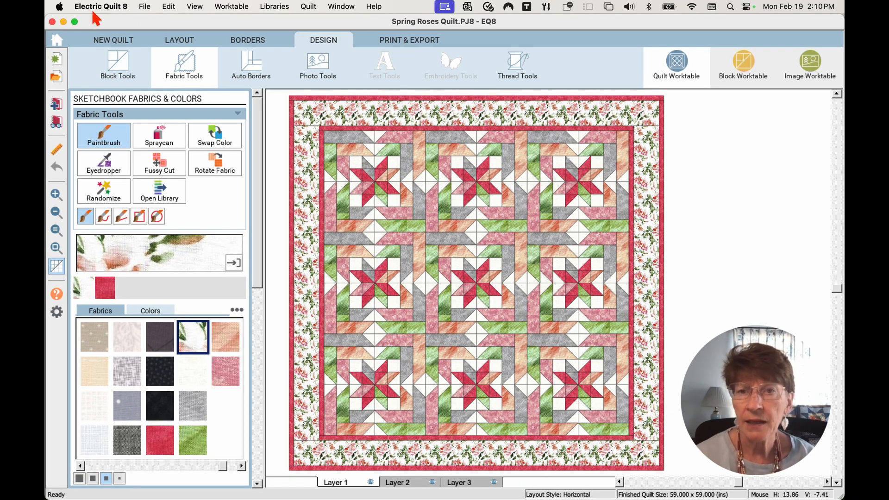
Step: Set the page setup to format for the Far Away ENVY 4520 printer
{"action": "left_click", "coordinate": [145, 7]}
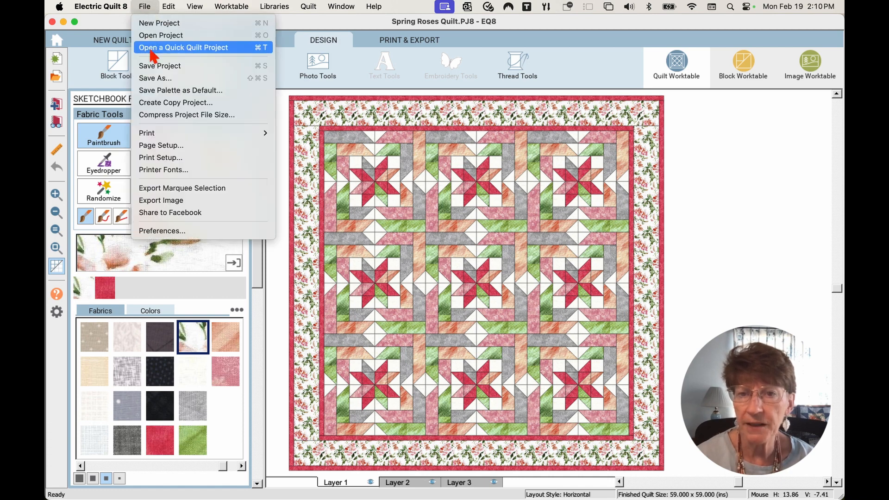
{"action": "left_click", "coordinate": [149, 158]}
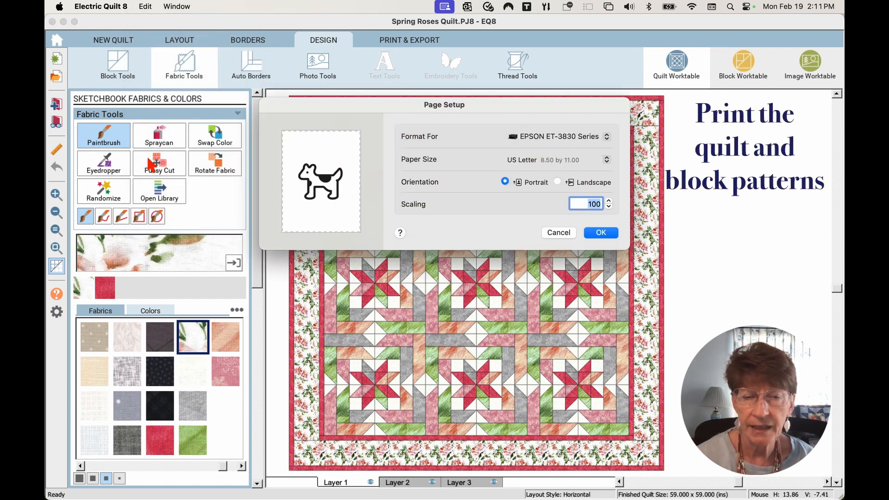
{"action": "left_click", "coordinate": [601, 138]}
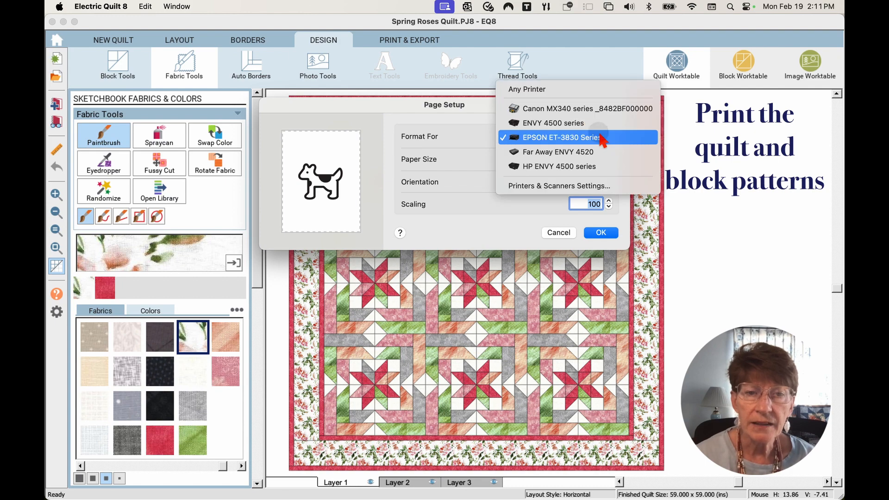
{"action": "left_click", "coordinate": [575, 152]}
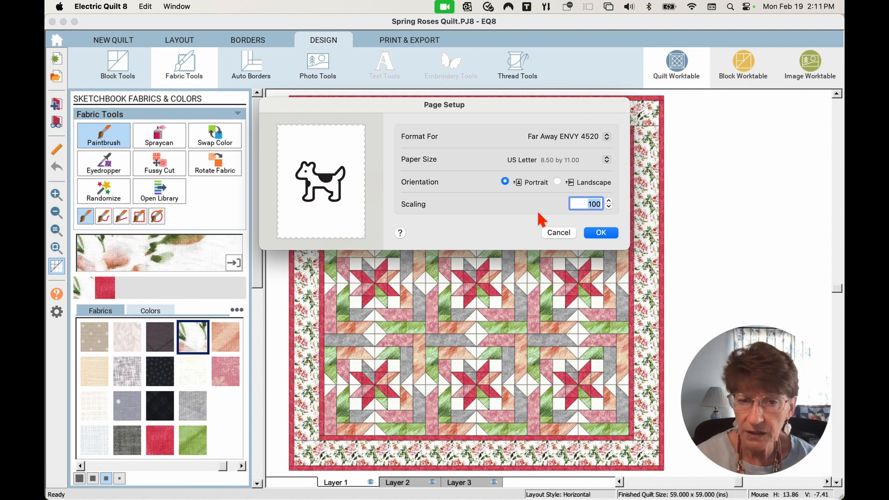
{"action": "left_click", "coordinate": [601, 232]}
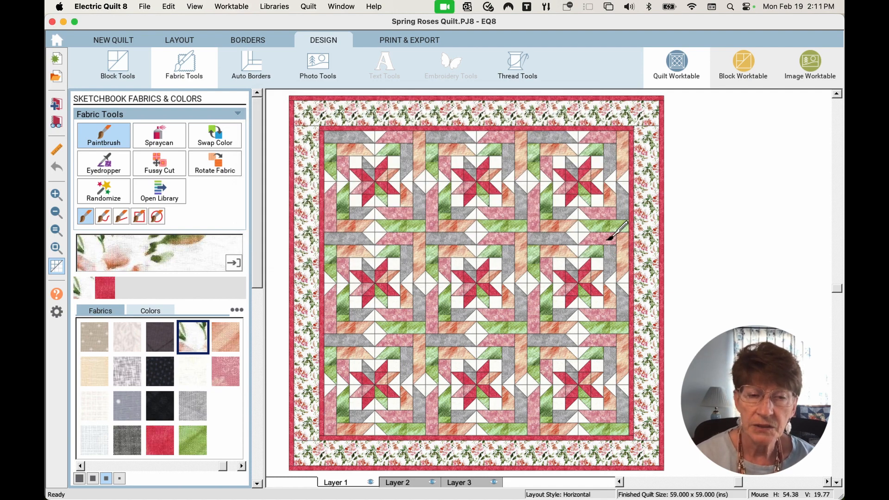
Step: Open the quilt's print settings and name the quilt Spring Roses Quilt
{"action": "left_click", "coordinate": [392, 41]}
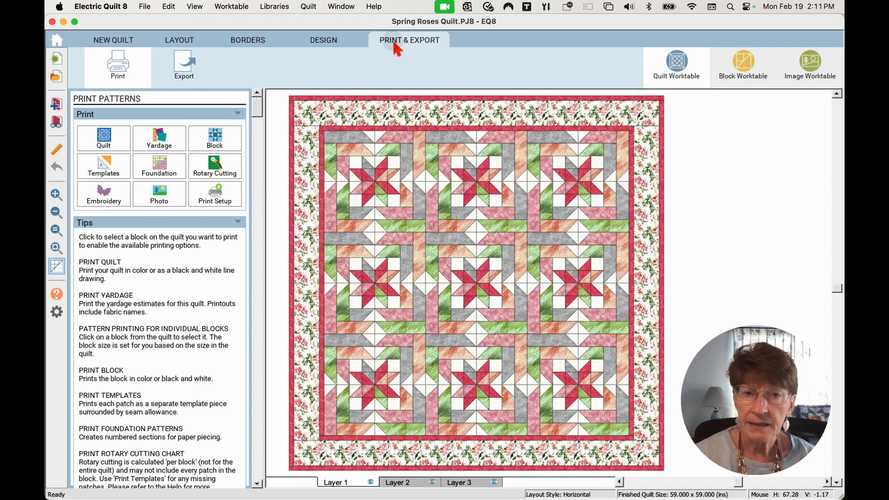
{"action": "left_click", "coordinate": [118, 145]}
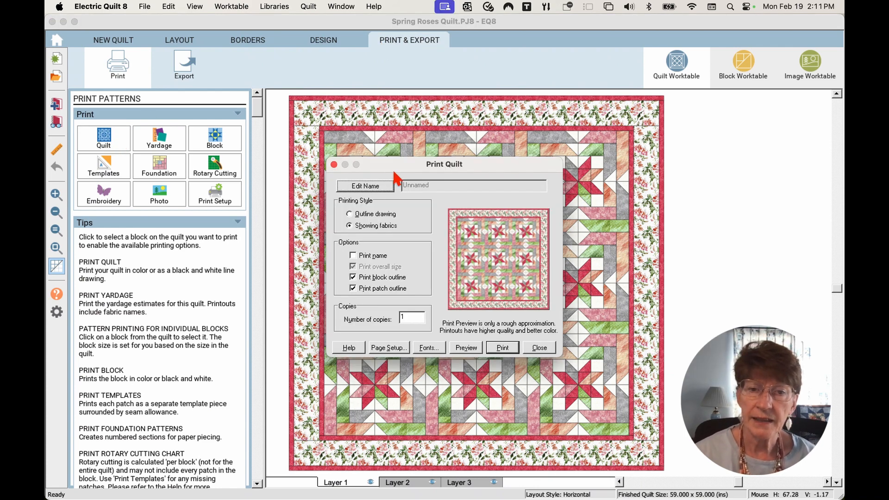
{"action": "left_click_drag", "start_coordinate": [394, 166], "coordinate": [420, 137]}
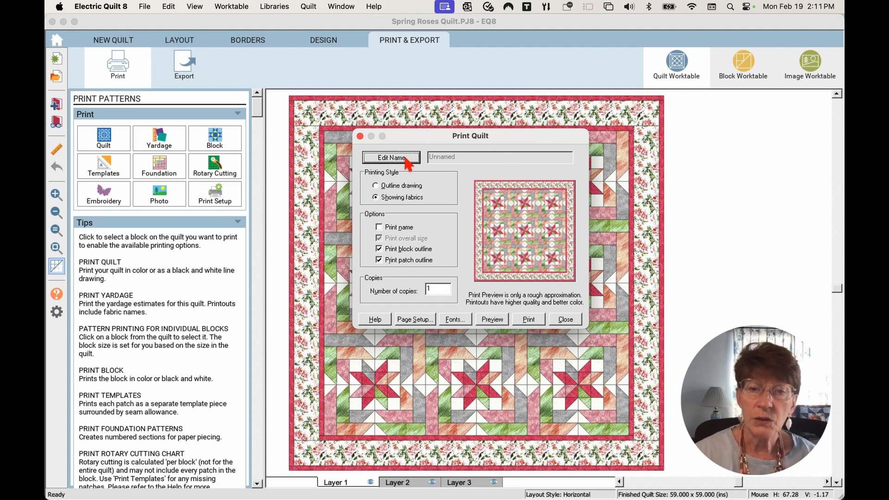
{"action": "left_click", "coordinate": [405, 157]}
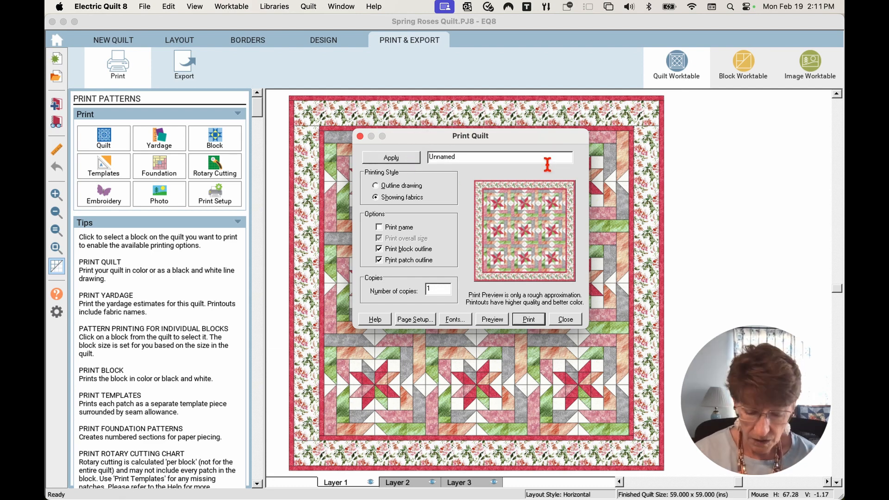
{"action": "type", "text": "Spring"}
{"action": "type", "text": " Roses Q"}
{"action": "type", "text": "uilt"}
{"action": "key", "text": "shift+End"}
{"action": "key", "text": "Delete"}
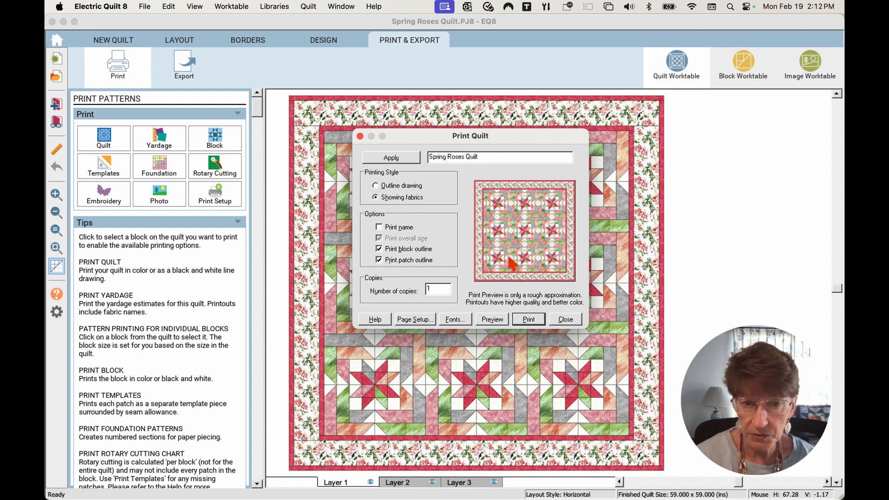
Step: Include the quilt name and leave out patch outlines in the printout, and preview the page without printing
{"action": "left_click", "coordinate": [379, 228]}
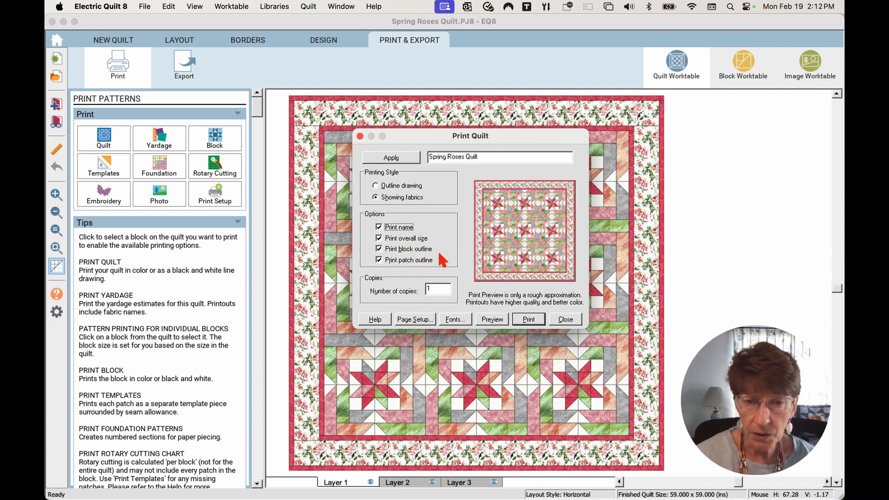
{"action": "left_click", "coordinate": [379, 260]}
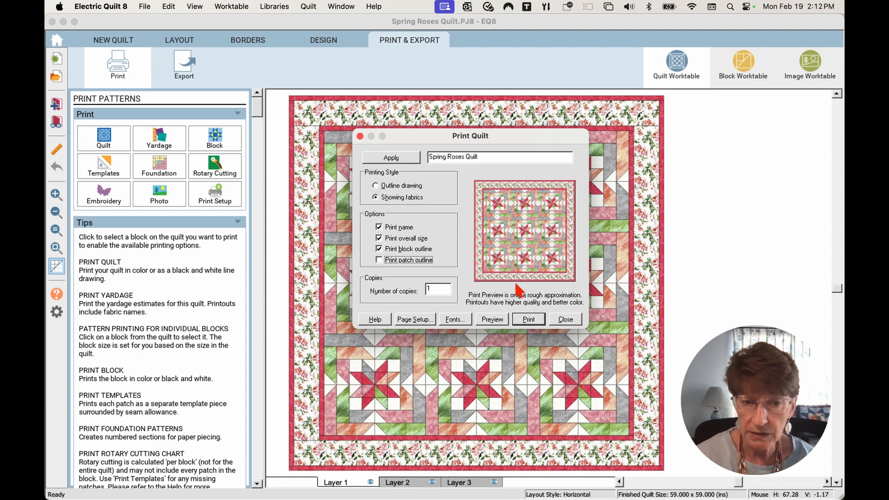
{"action": "left_click", "coordinate": [492, 319]}
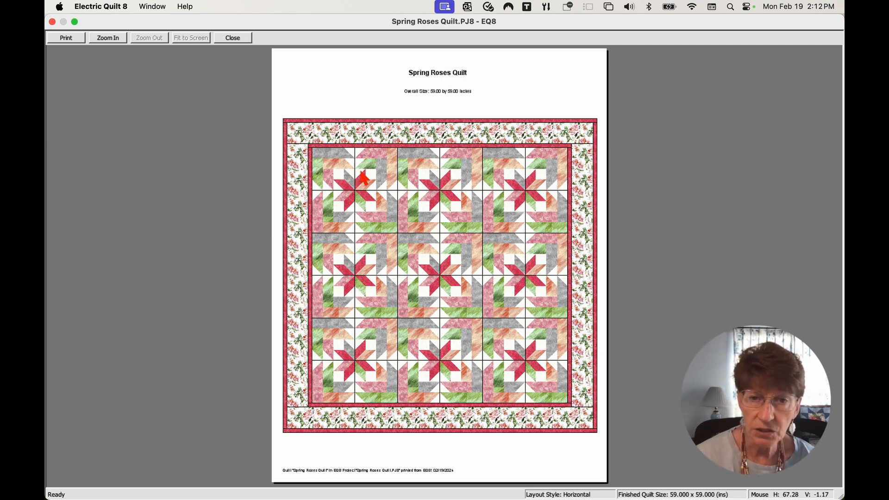
{"action": "left_click", "coordinate": [491, 126]}
{"action": "left_click", "coordinate": [232, 38]}
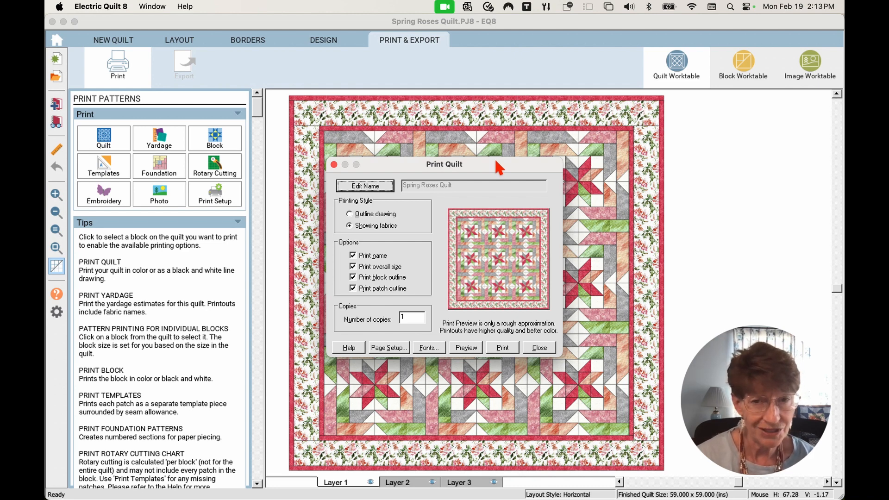
{"action": "key", "text": "Escape"}
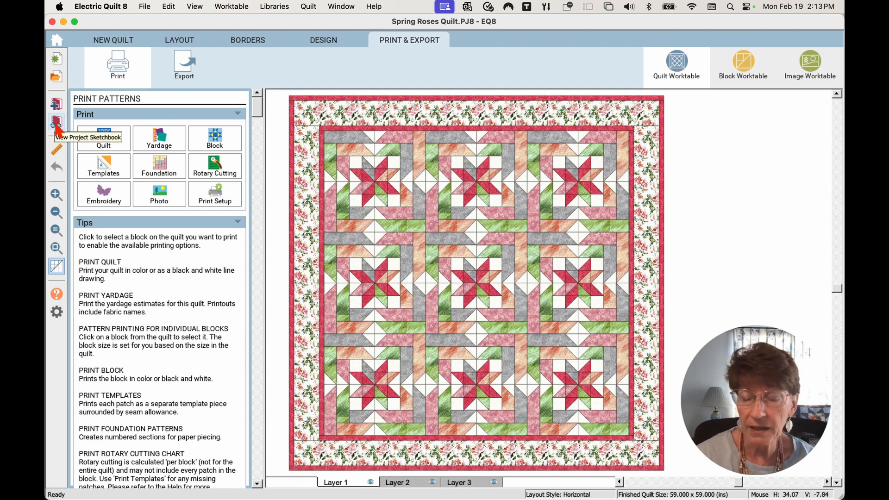
Step: Open the pink-topped coloring of the rose block from the project sketchbook for editing and bring up its printing options
{"action": "left_click", "coordinate": [57, 123]}
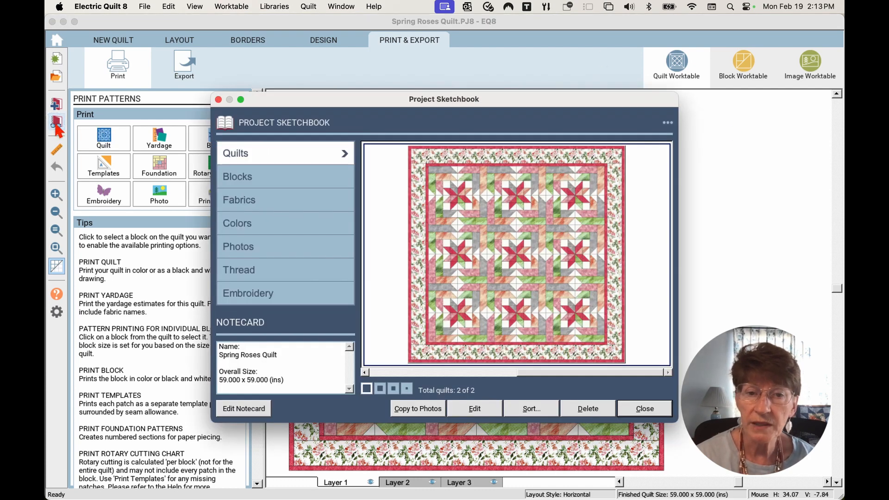
{"action": "left_click", "coordinate": [274, 177]}
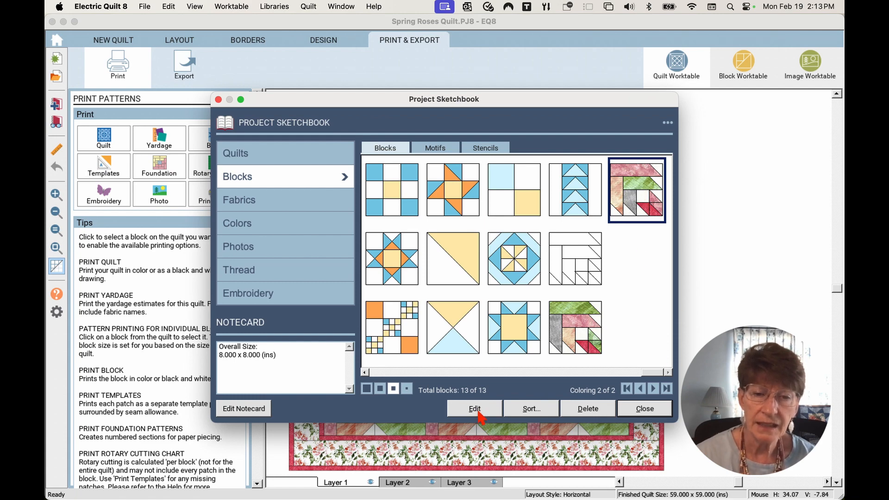
{"action": "left_click", "coordinate": [477, 417]}
{"action": "left_click", "coordinate": [259, 41]}
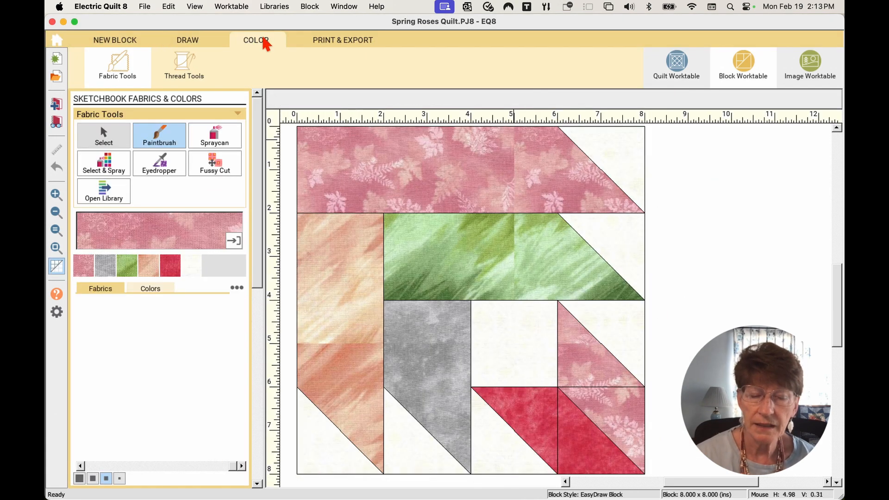
{"action": "left_click", "coordinate": [345, 39]}
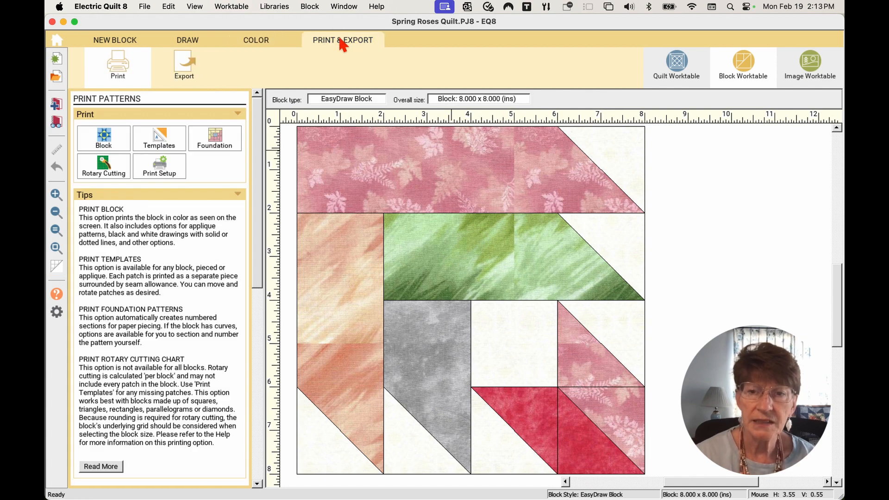
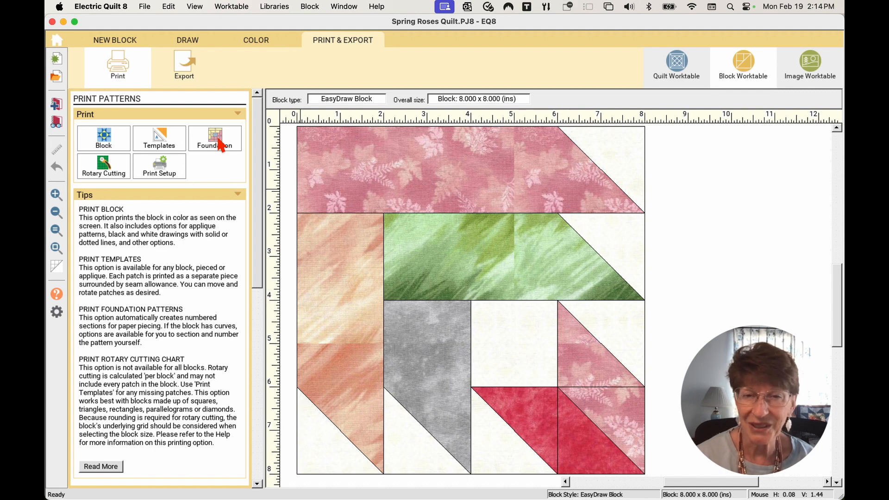
Step: Preview the rose block's templates at the size from the worktable, and leave the template printout without printing
{"action": "left_click", "coordinate": [157, 147]}
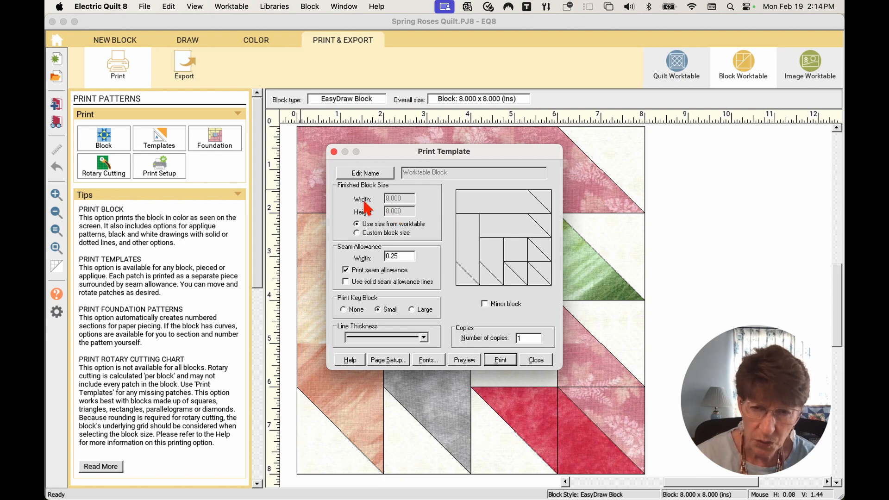
{"action": "left_click", "coordinate": [370, 224]}
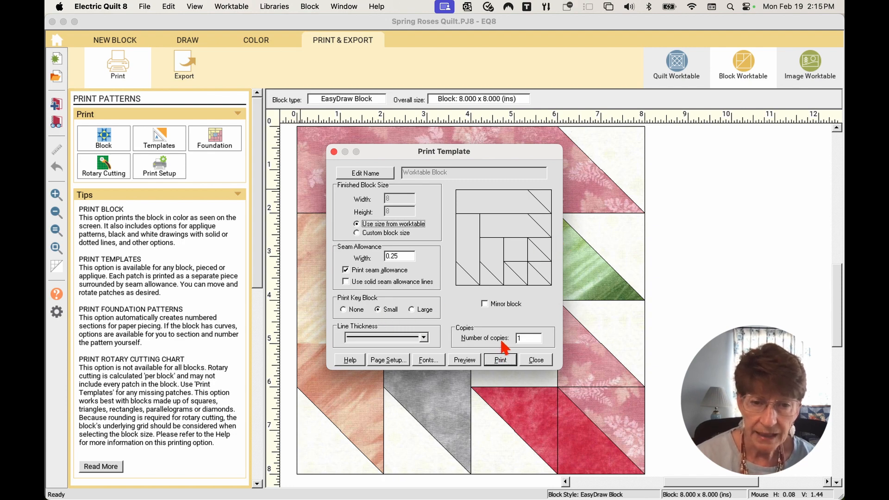
{"action": "left_click", "coordinate": [465, 358]}
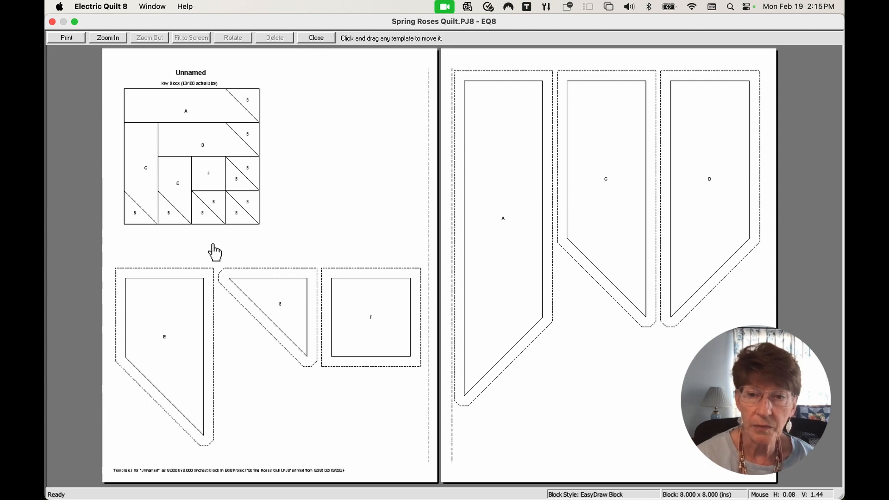
{"action": "left_click", "coordinate": [313, 39]}
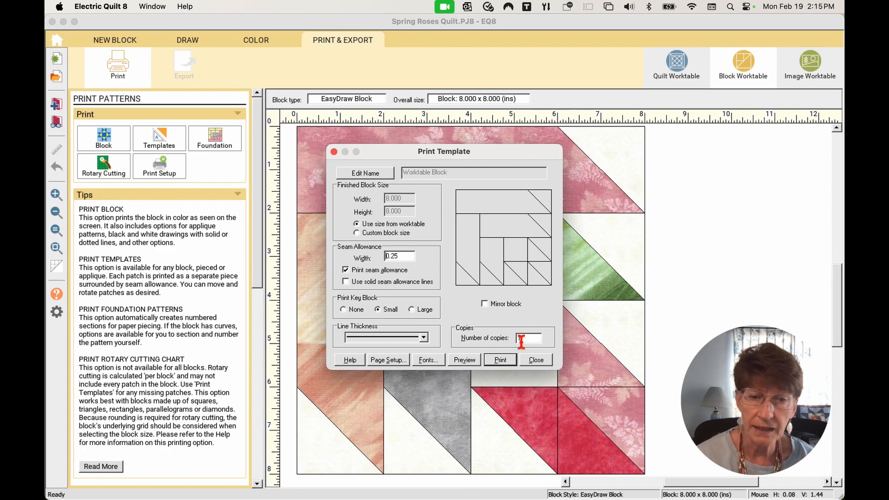
{"action": "left_click", "coordinate": [538, 366]}
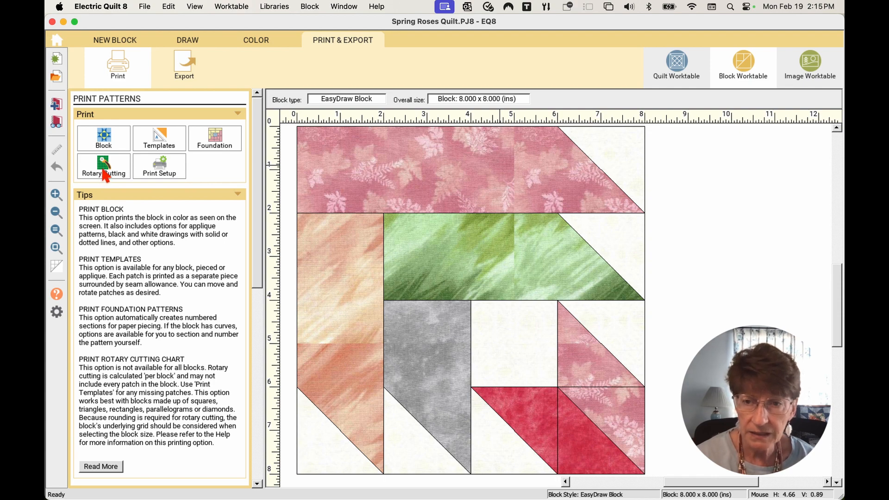
Step: Preview the rose block's rotary cutting chart and enlarge the cutting diagrams for the first patches
{"action": "left_click", "coordinate": [105, 169]}
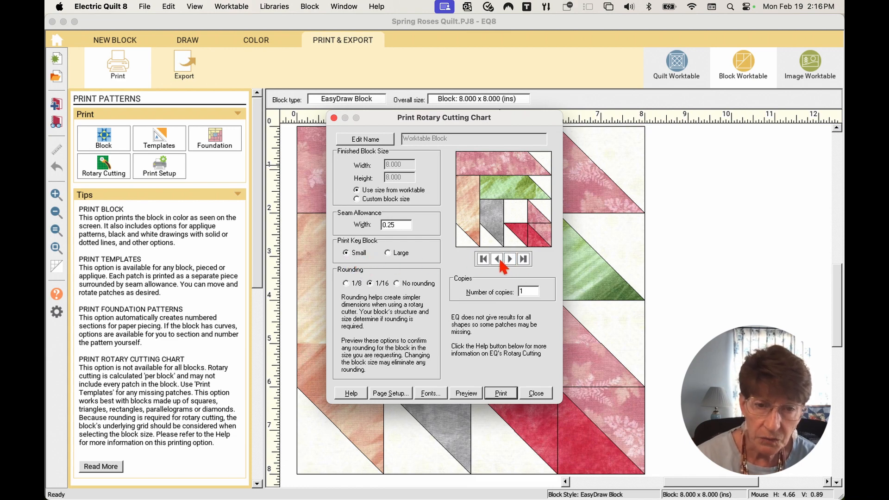
{"action": "left_click", "coordinate": [465, 393]}
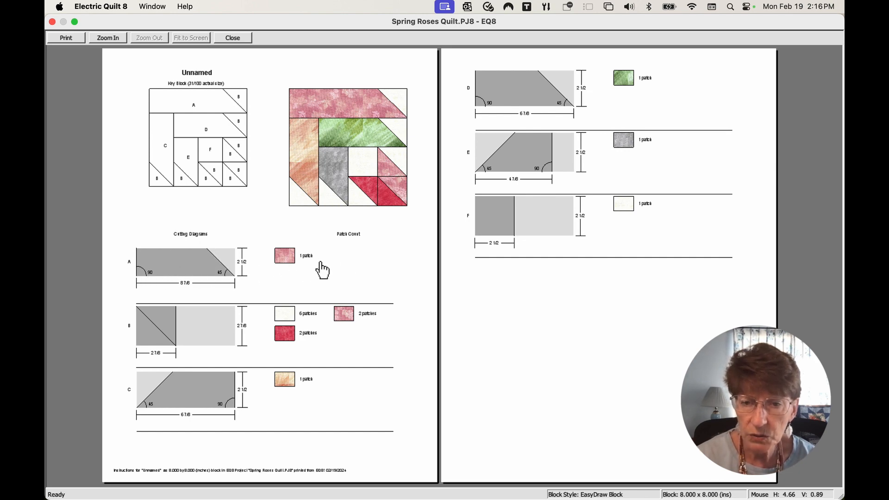
{"action": "left_click", "coordinate": [99, 40]}
{"action": "left_click_drag", "start_coordinate": [125, 231], "coordinate": [326, 377]}
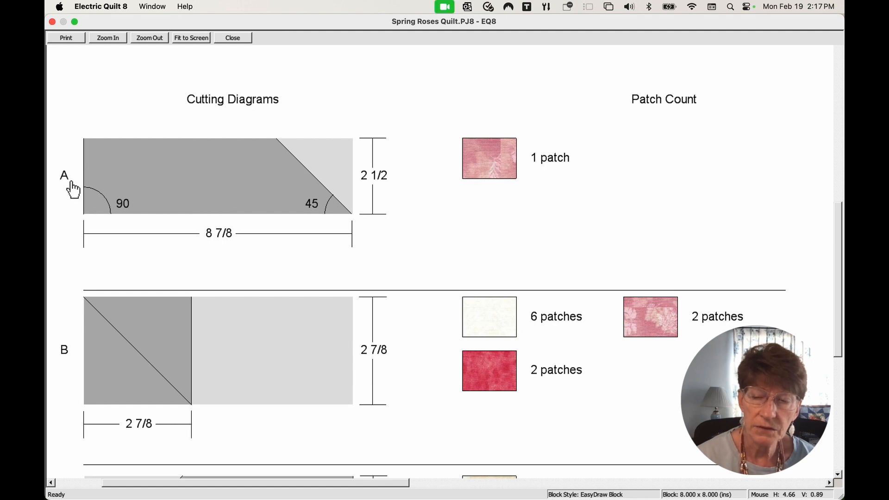
Step: Compare the key block with the cutting diagrams and patch counts, and leave the rotary cutting chart without printing
{"action": "left_click_drag", "start_coordinate": [840, 298], "coordinate": [825, 141]}
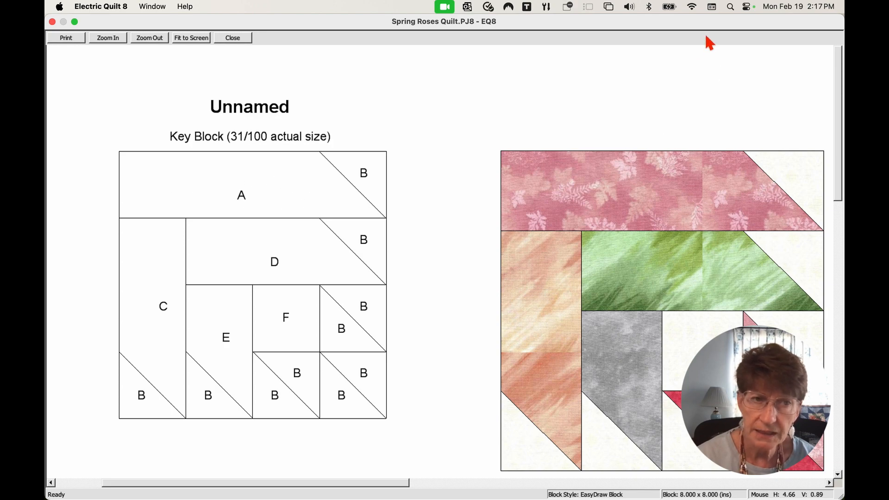
{"action": "left_click_drag", "start_coordinate": [840, 86], "coordinate": [839, 239]}
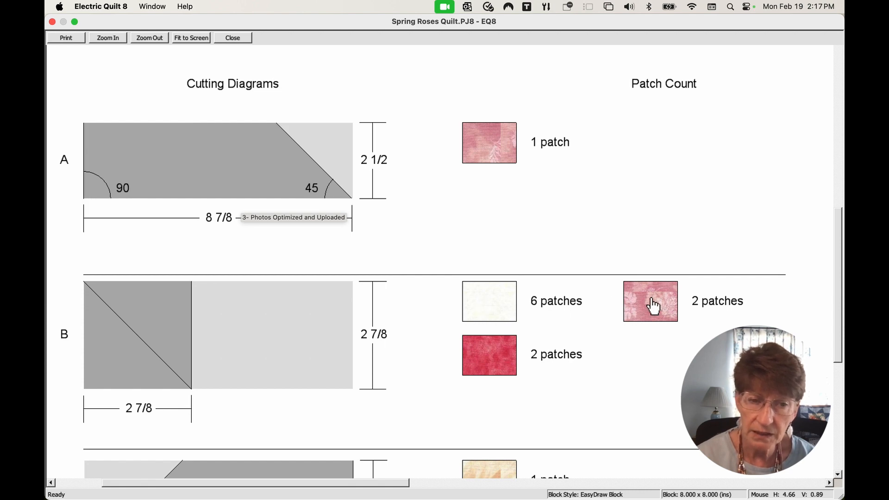
{"action": "scroll", "coordinate": [417, 185], "scroll_direction": "up", "scroll_amount": 4}
{"action": "left_click", "coordinate": [233, 38]}
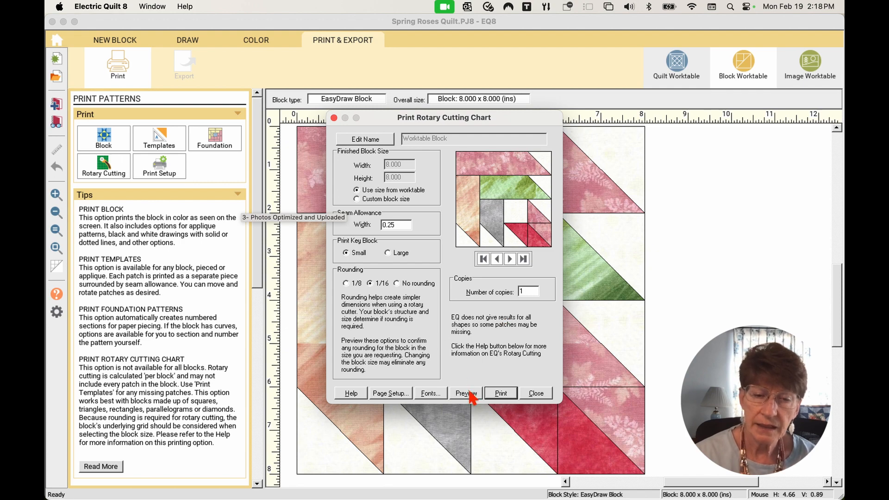
{"action": "left_click", "coordinate": [536, 394]}
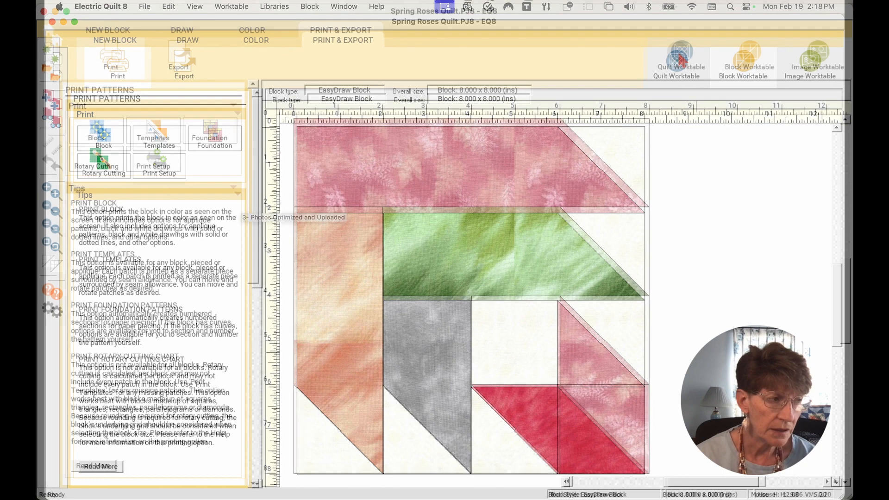
Step: Return to the quilt and preview its yardage estimates for 44-45 inch fabric, examining the enlarged fabric list without printing
{"action": "left_click", "coordinate": [677, 61]}
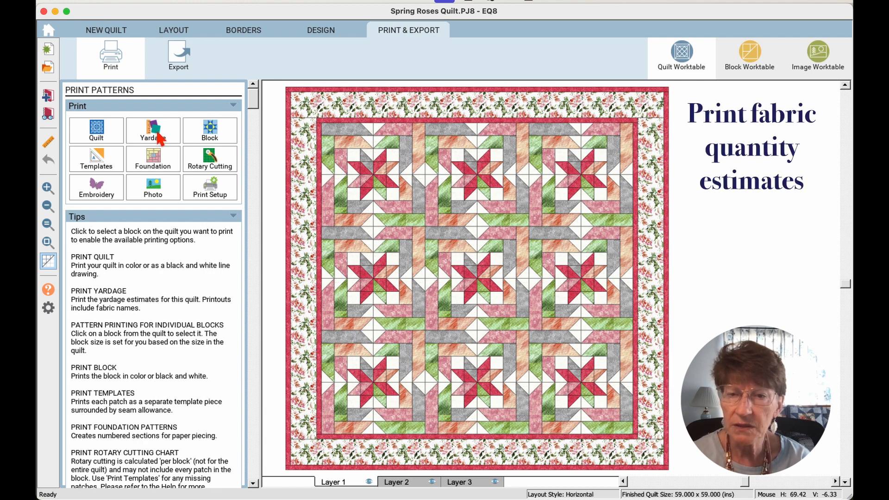
{"action": "left_click", "coordinate": [160, 138]}
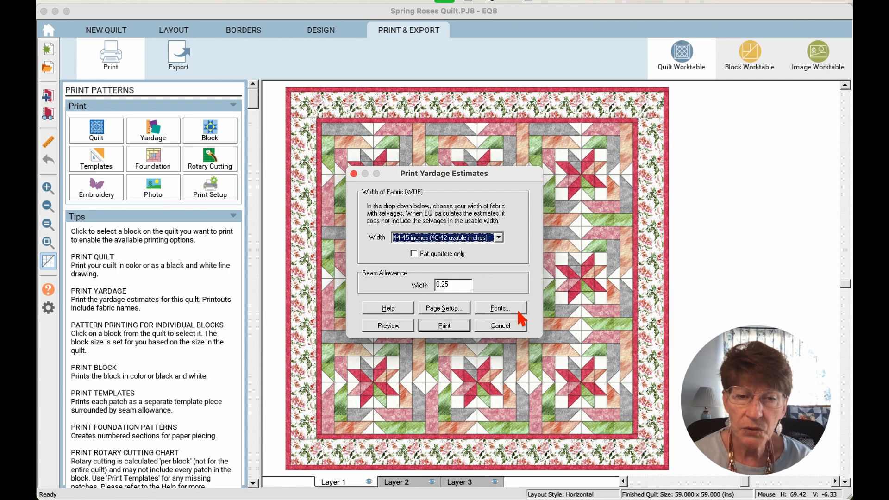
{"action": "left_click", "coordinate": [387, 326]}
{"action": "left_click", "coordinate": [100, 28]}
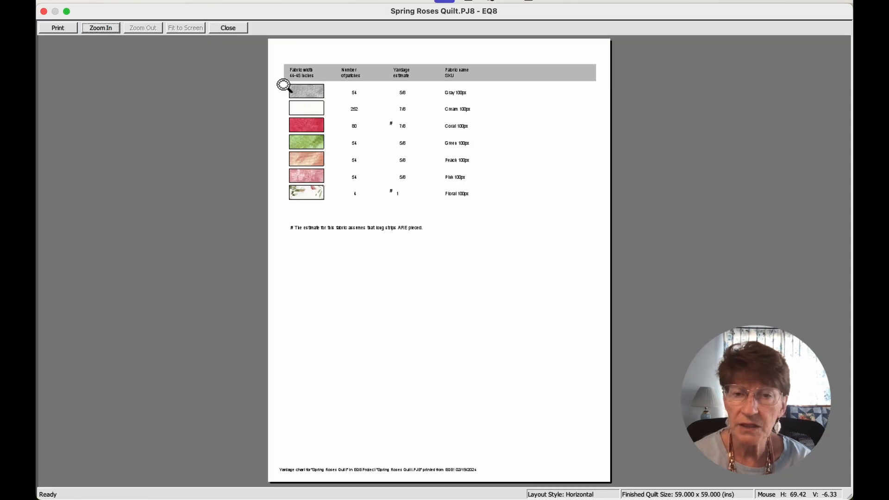
{"action": "left_click_drag", "start_coordinate": [279, 62], "coordinate": [525, 228]}
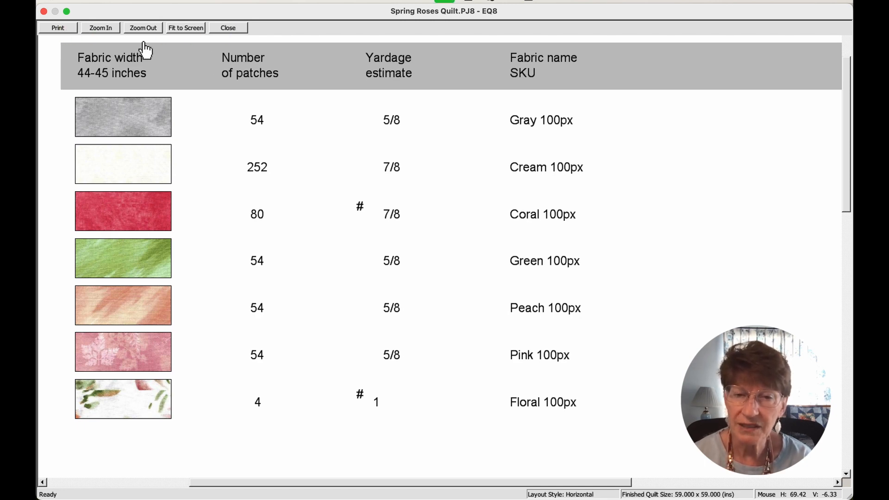
{"action": "left_click", "coordinate": [230, 29]}
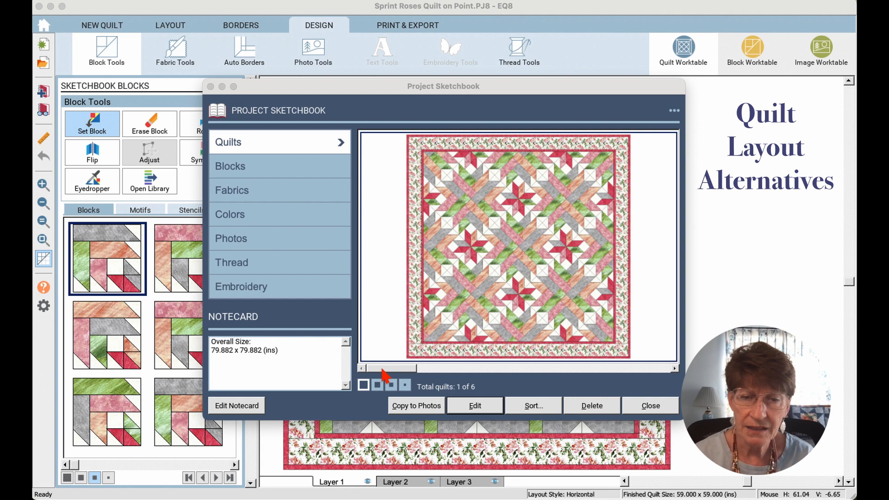
Step: Open the first on-point quilt from the project sketchbook for editing on the quilt worktable
{"action": "left_click", "coordinate": [458, 406]}
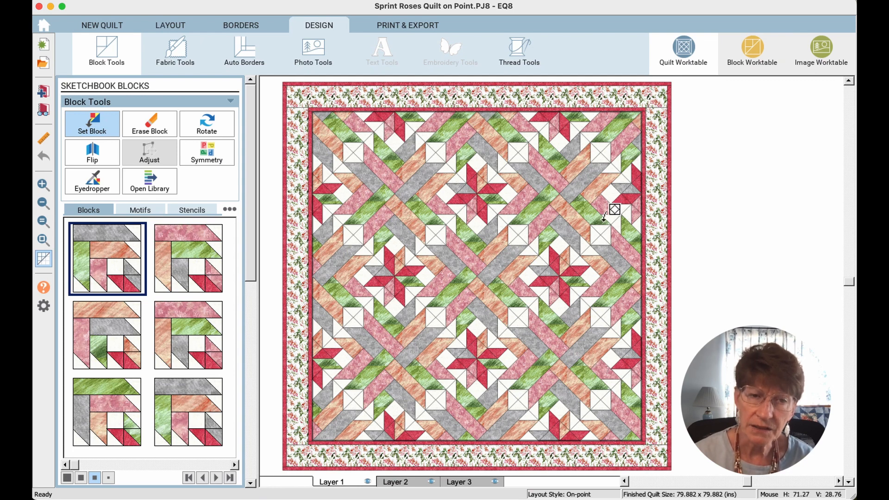
{"action": "left_click", "coordinate": [157, 25]}
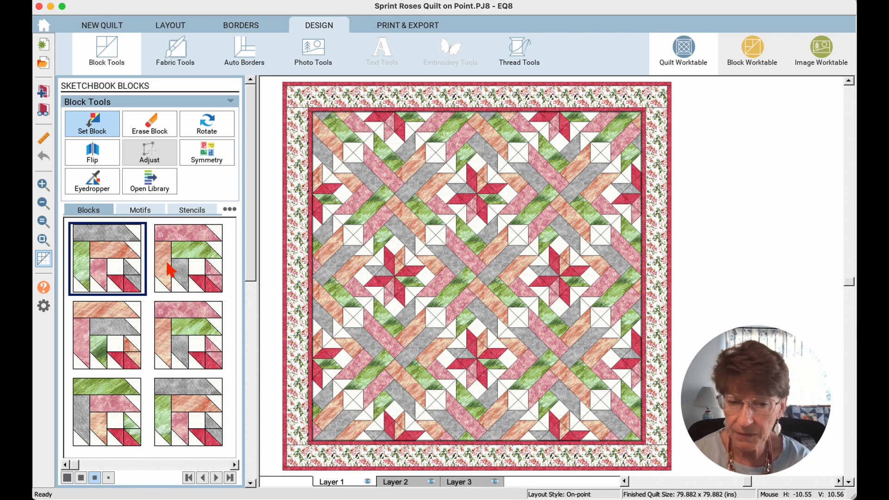
Step: Browse the saved quilts in the project sketchbook to compare the on-point and horizontal layout alternatives
{"action": "key", "text": "F8"}
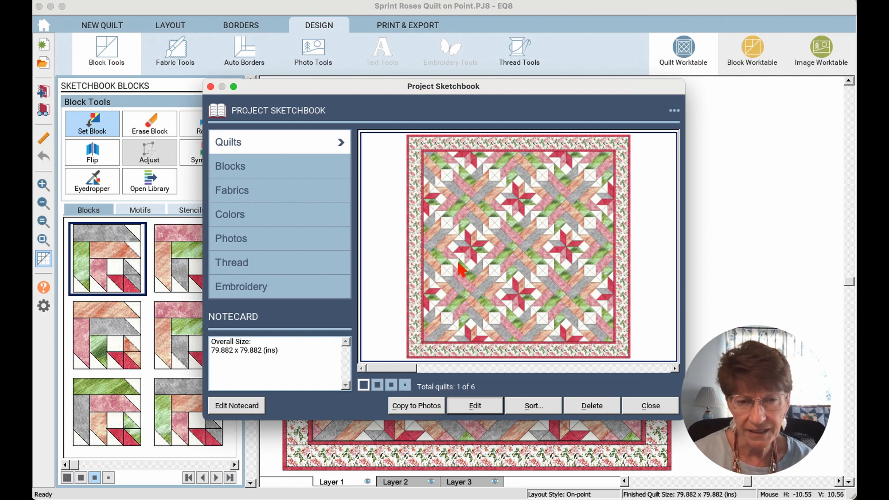
{"action": "left_click", "coordinate": [480, 368]}
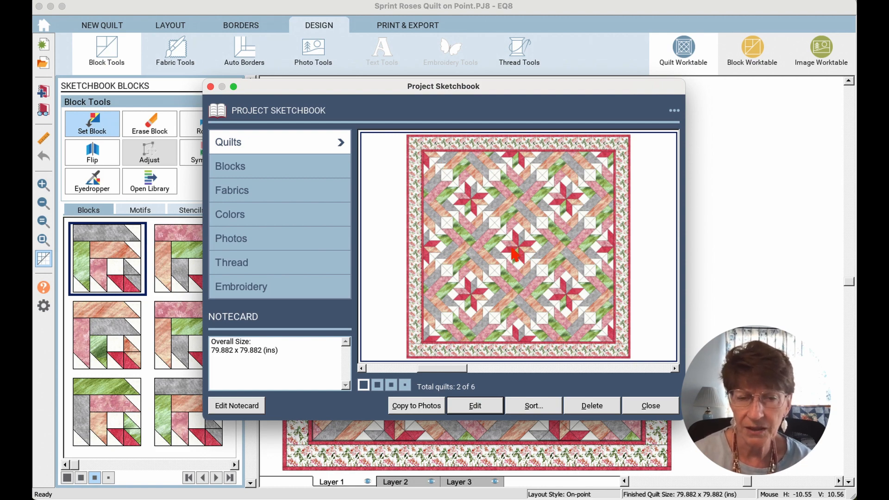
{"action": "left_click", "coordinate": [383, 368]}
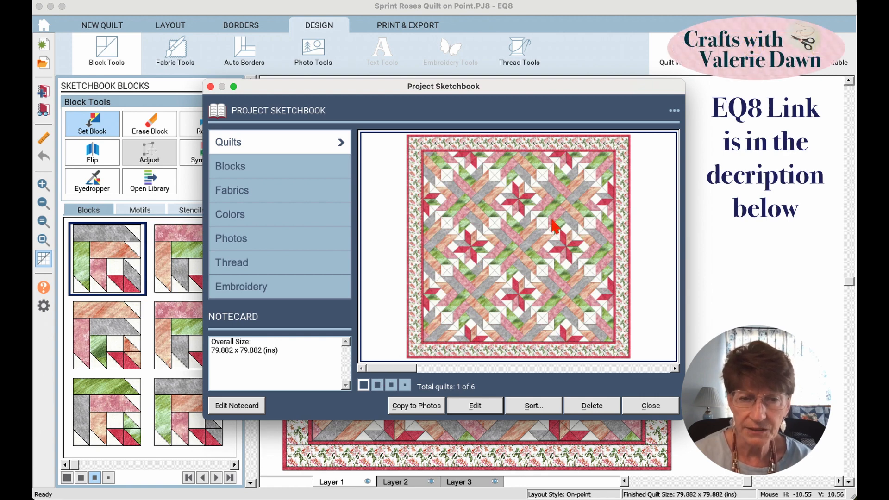
{"action": "left_click", "coordinate": [663, 368]}
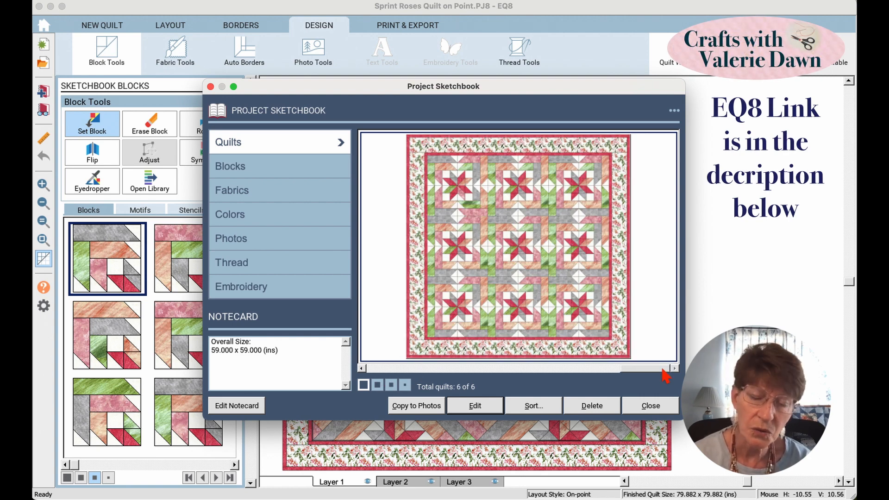
{"action": "left_click", "coordinate": [554, 369]}
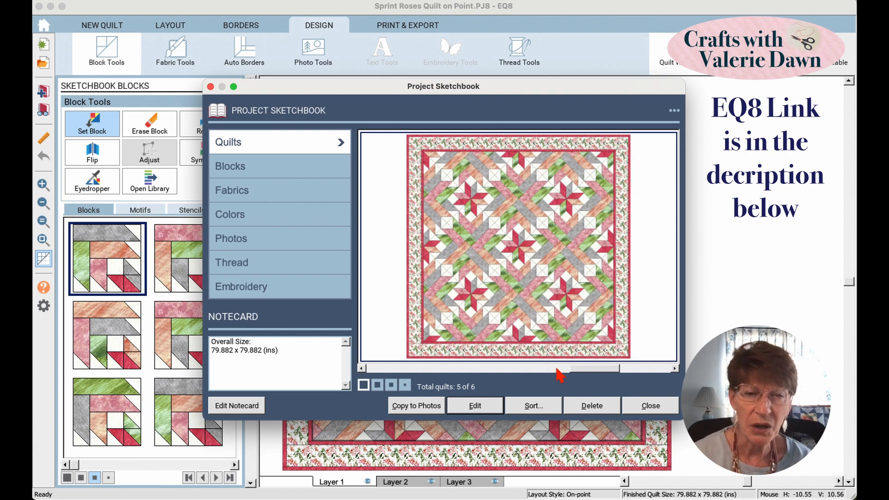